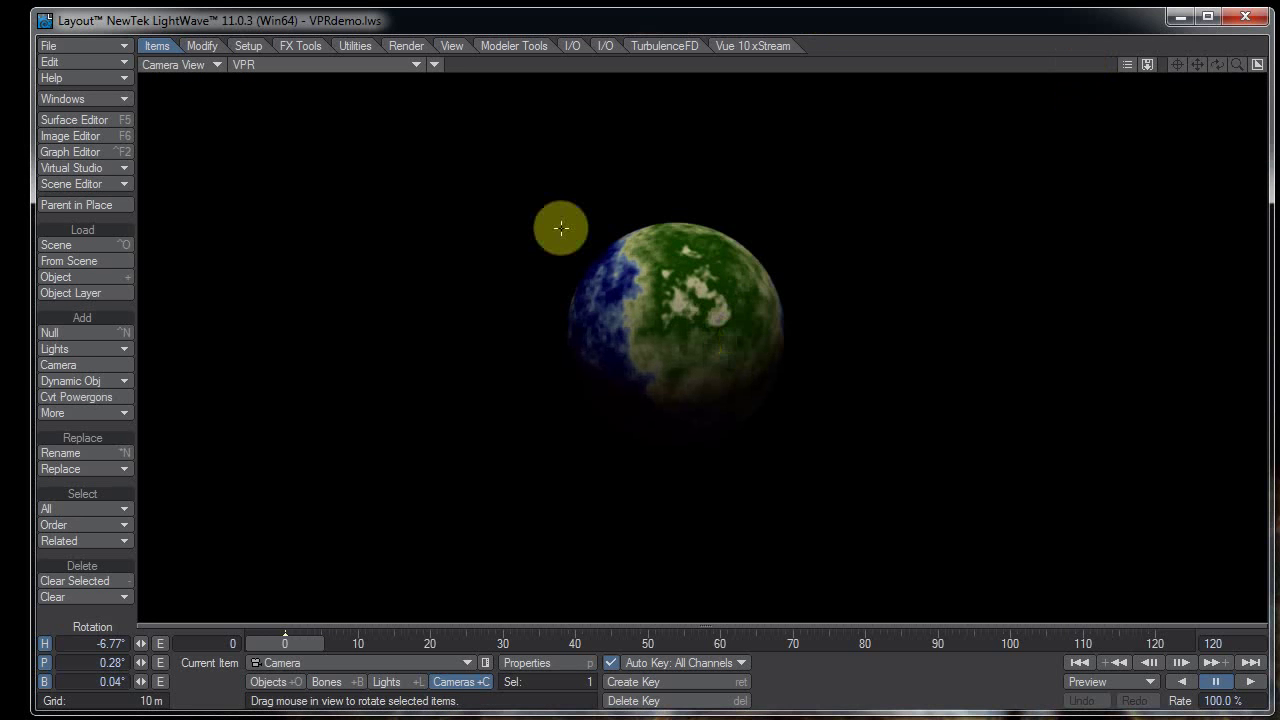
Step: Reposition the camera in the VPR view so the planet is framed slightly higher
left_click(709, 341)
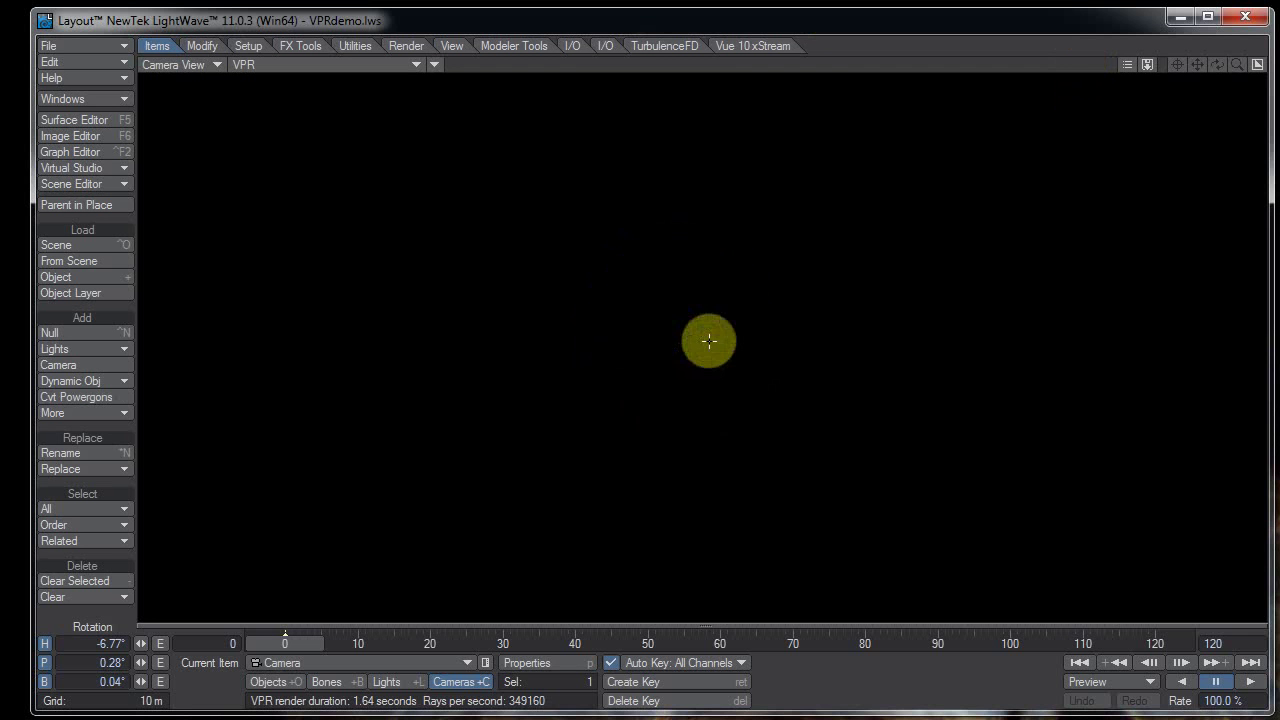
left_click_drag(709, 341, 492, 155)
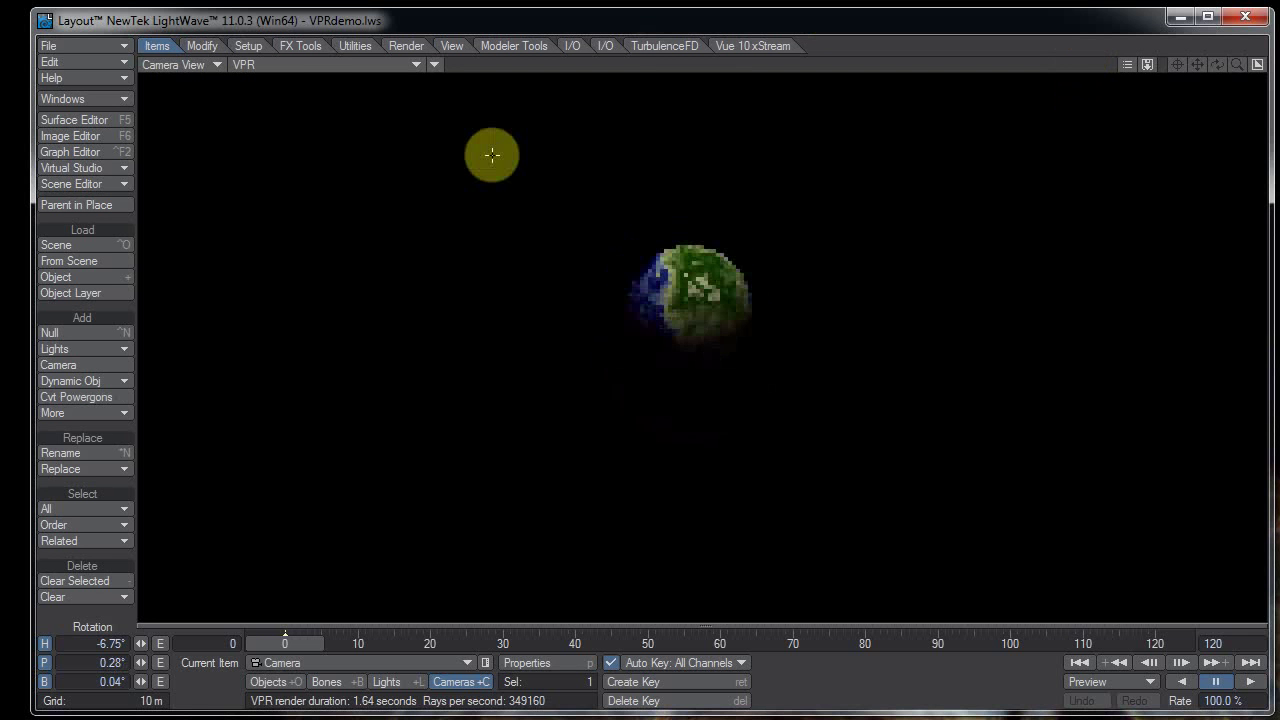
Step: Compare the camera view in Shaded Solid and Textured Shaded Solid display modes, and switch it back to VPR
left_click(374, 62)
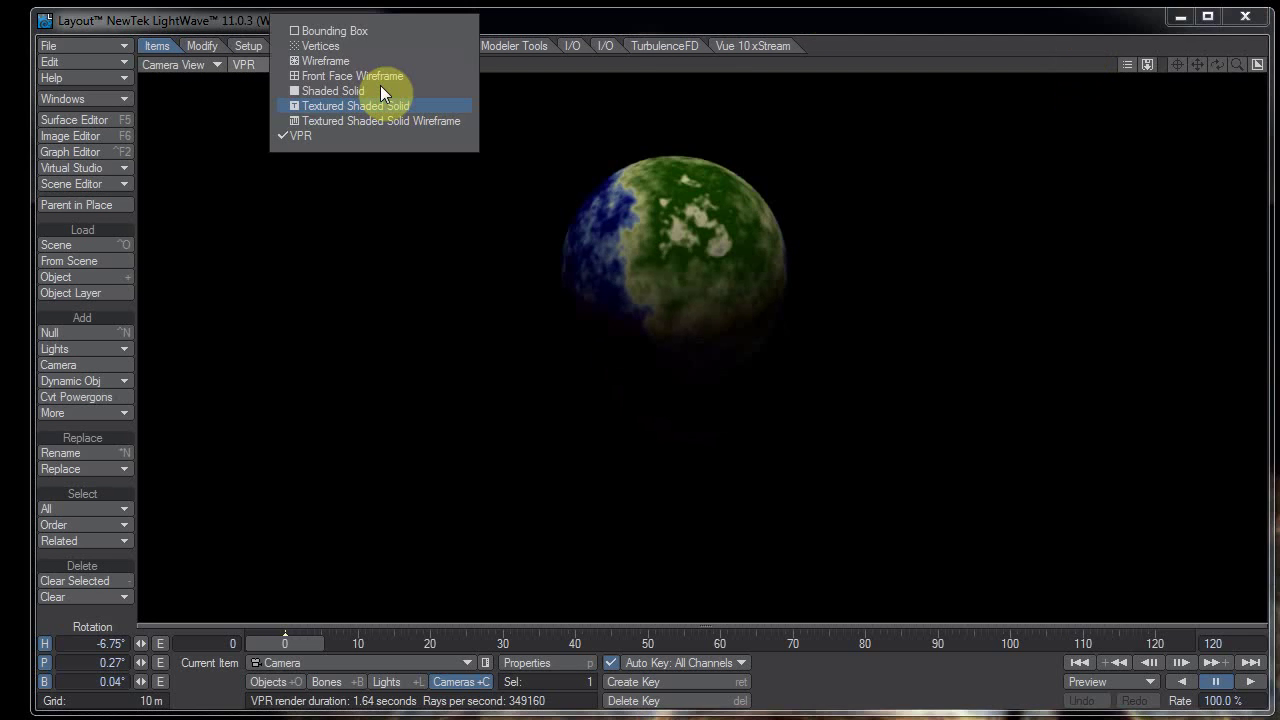
left_click(380, 86)
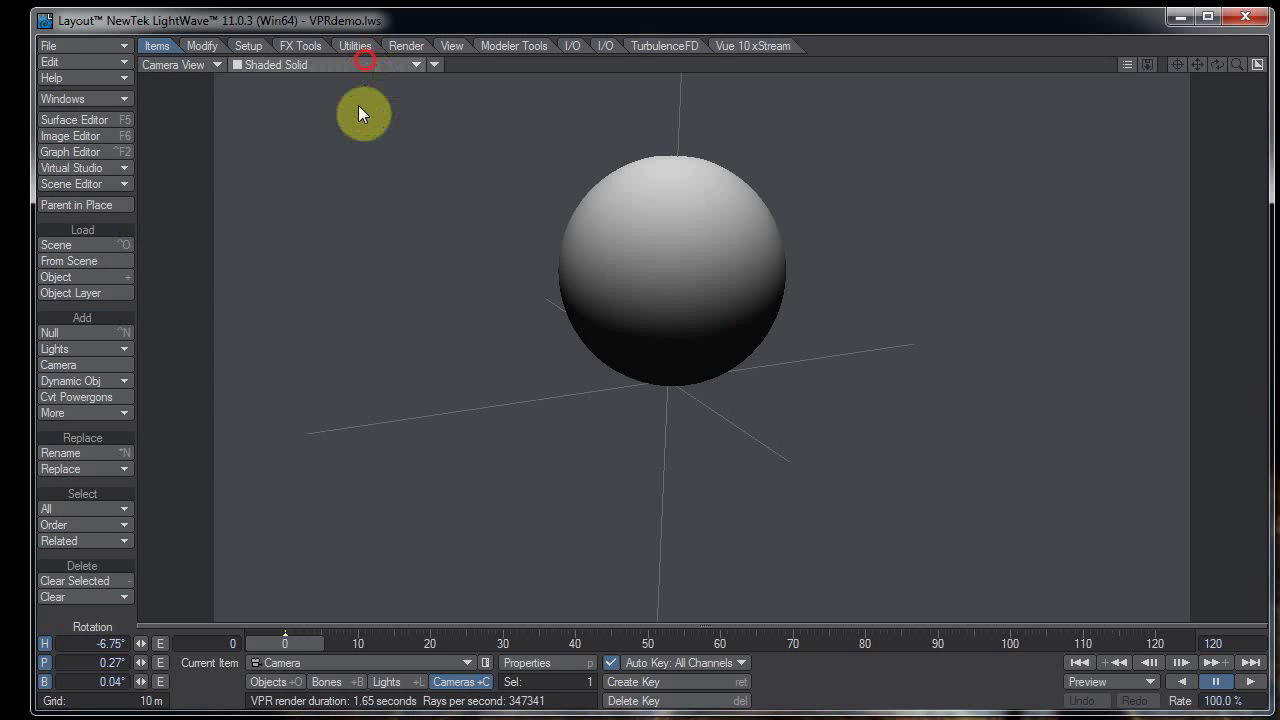
left_click(362, 64)
left_click(362, 65)
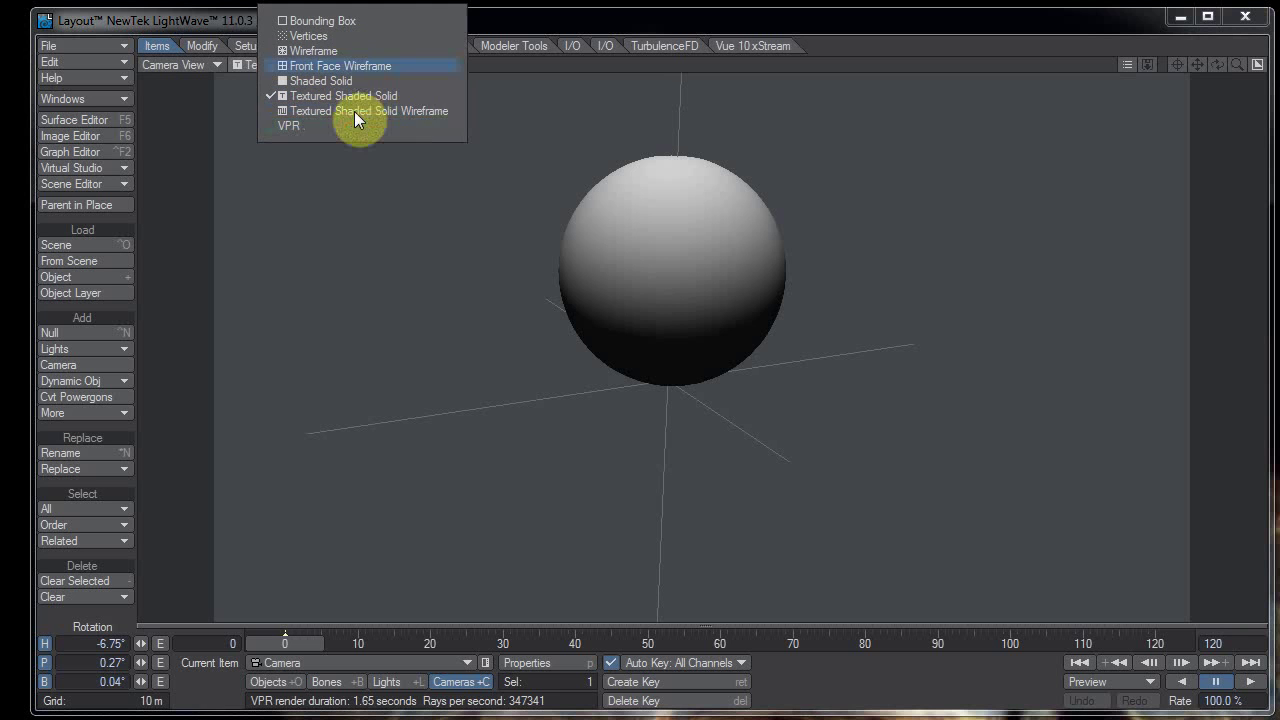
left_click(352, 126)
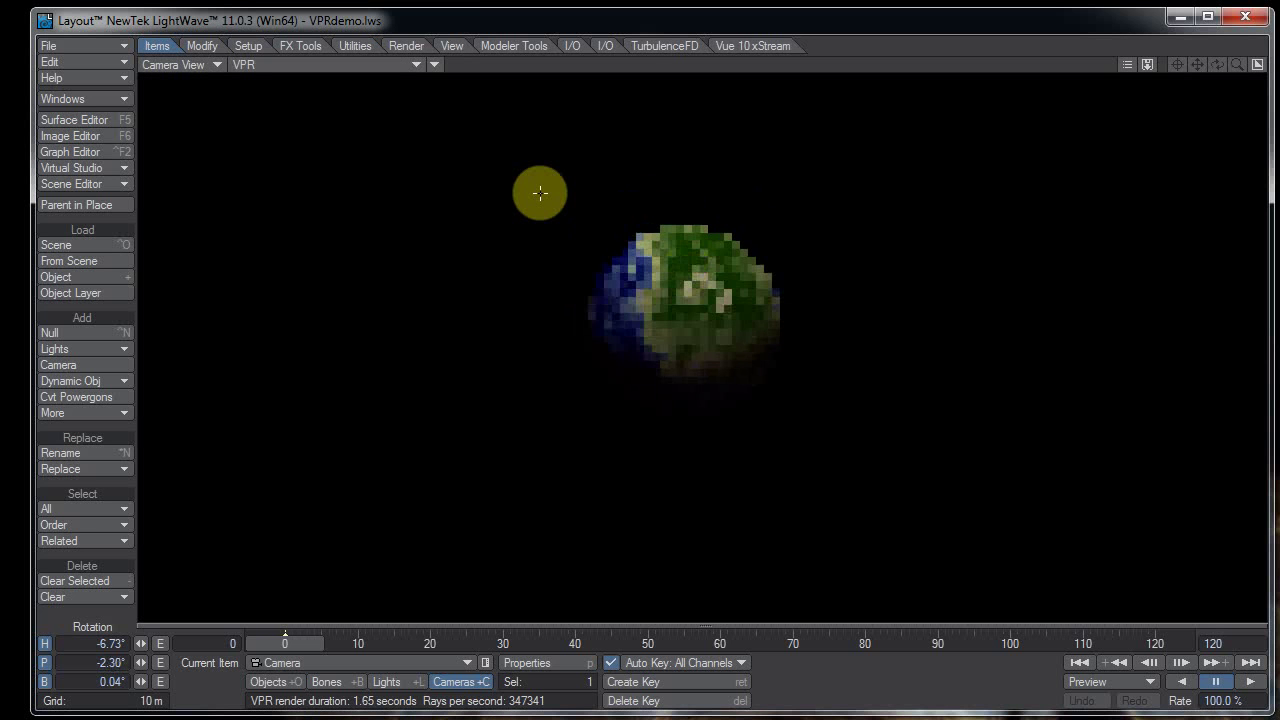
Step: Rotate the camera in the VPR view to a pitch of about -2.76°, keeping the planet in frame
left_click_drag(540, 193, 684, 254)
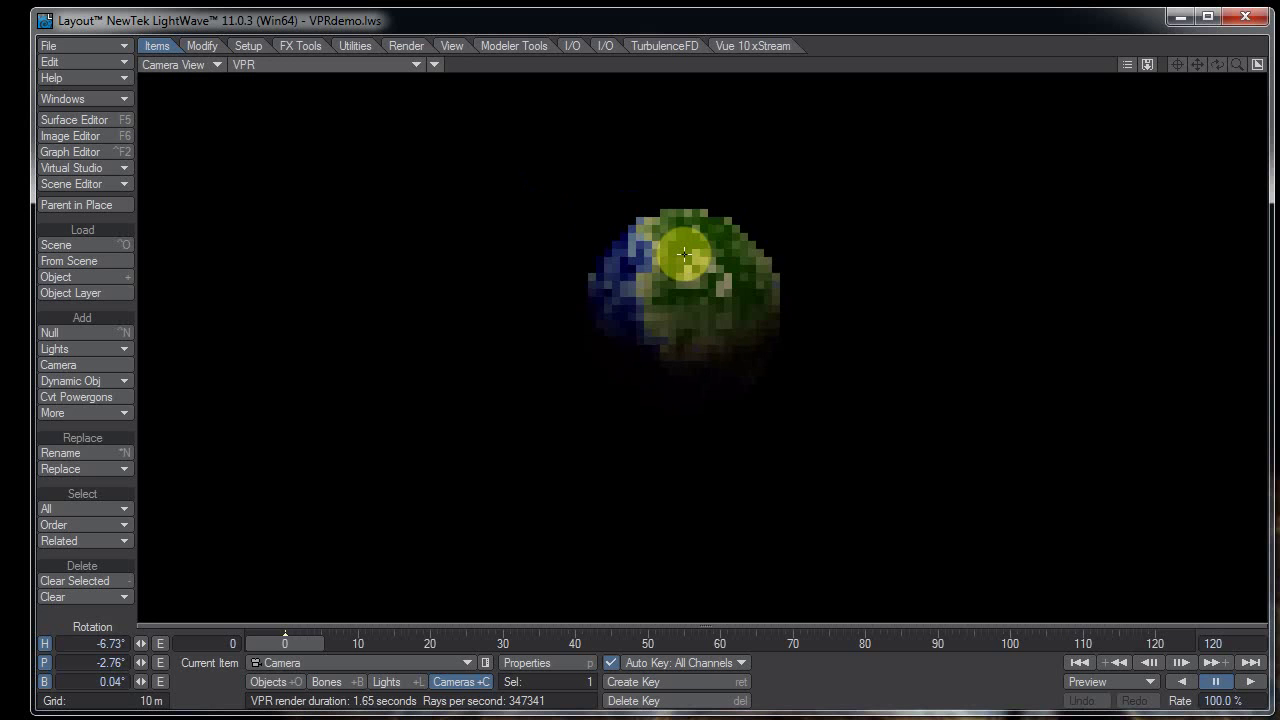
left_click(738, 386)
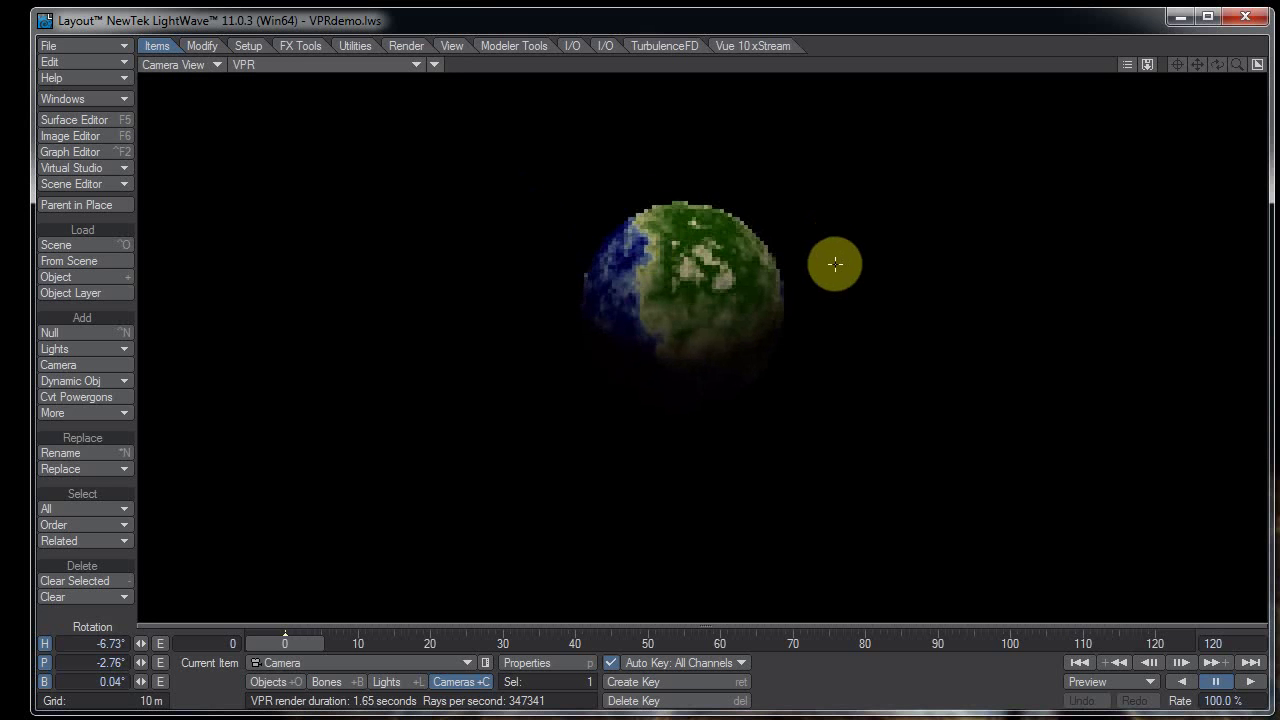
left_click(634, 244)
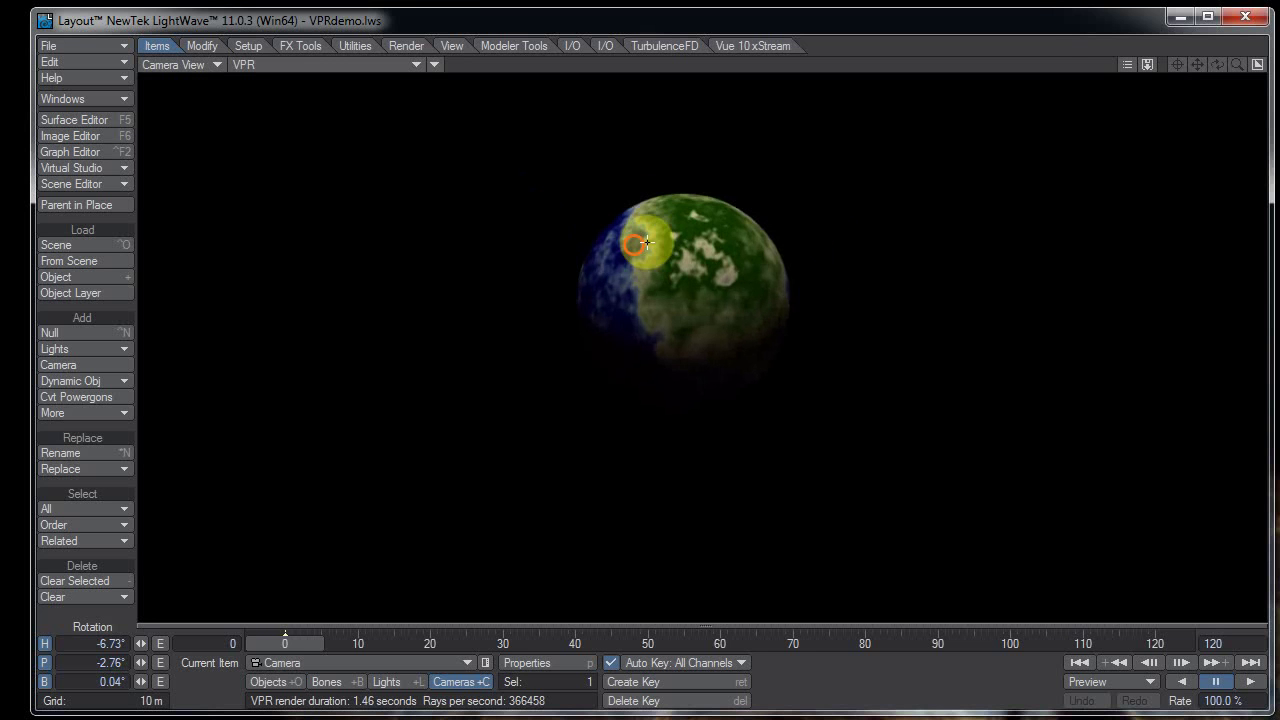
Step: Examine the planetSphere object's Sphere surface in the Surface Editor, moving the editor fully into view, and close it
key("F5")
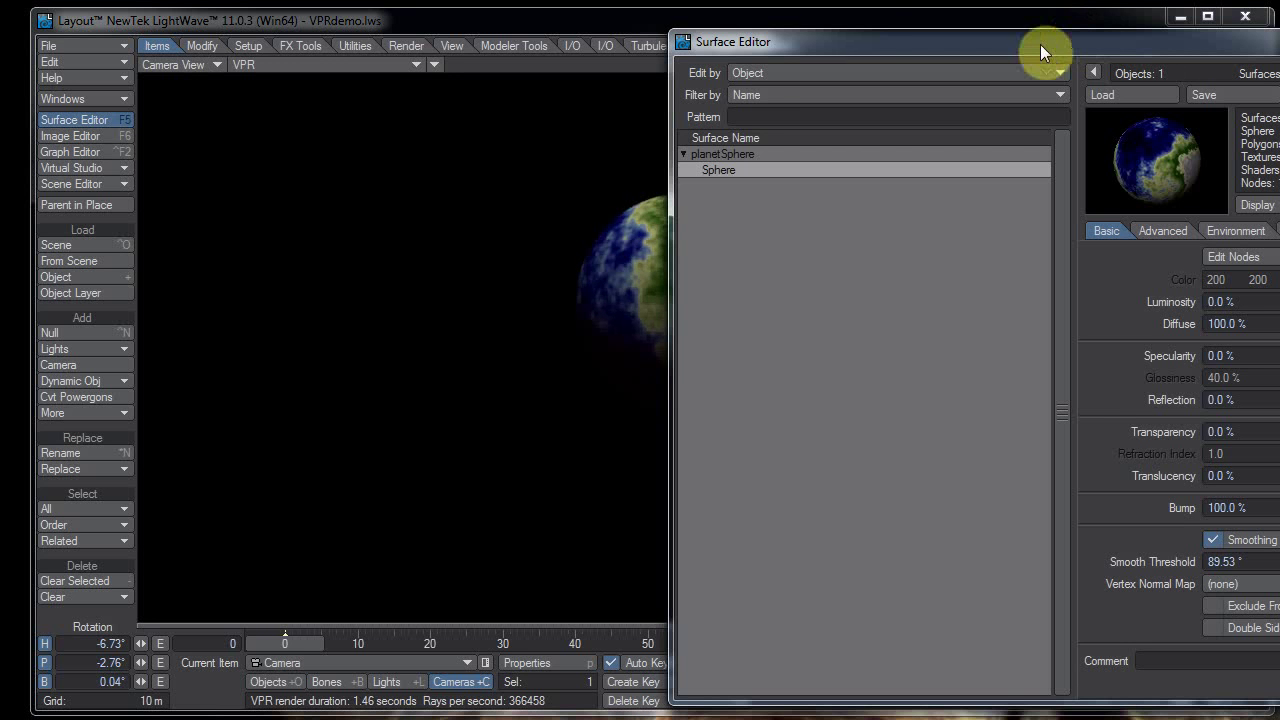
left_click_drag(1035, 33, 882, 30)
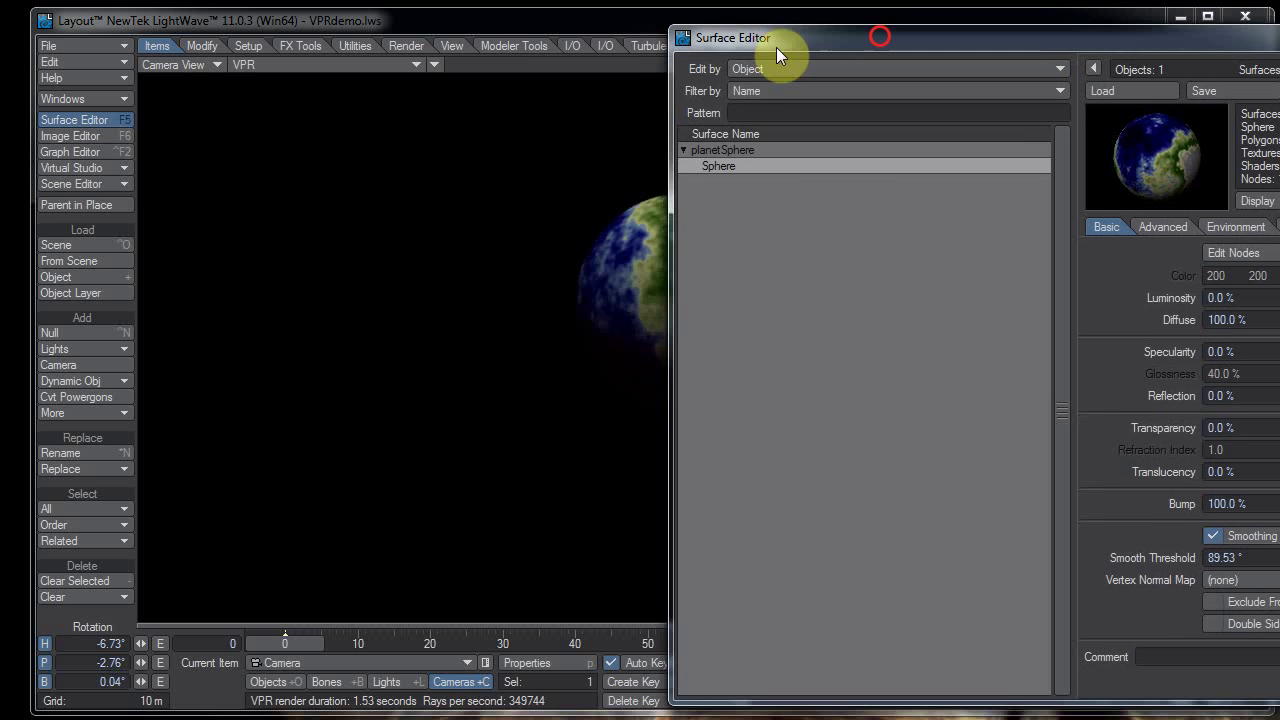
left_click_drag(776, 47, 649, 53)
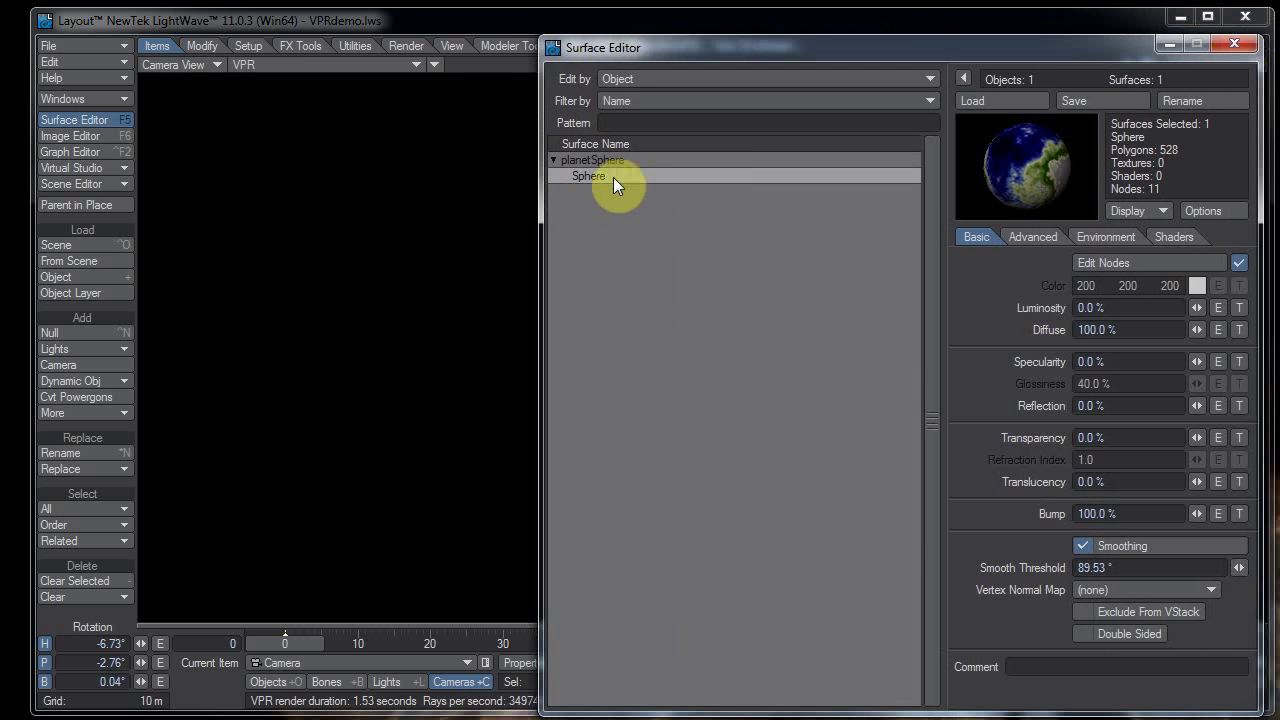
left_click(1233, 47)
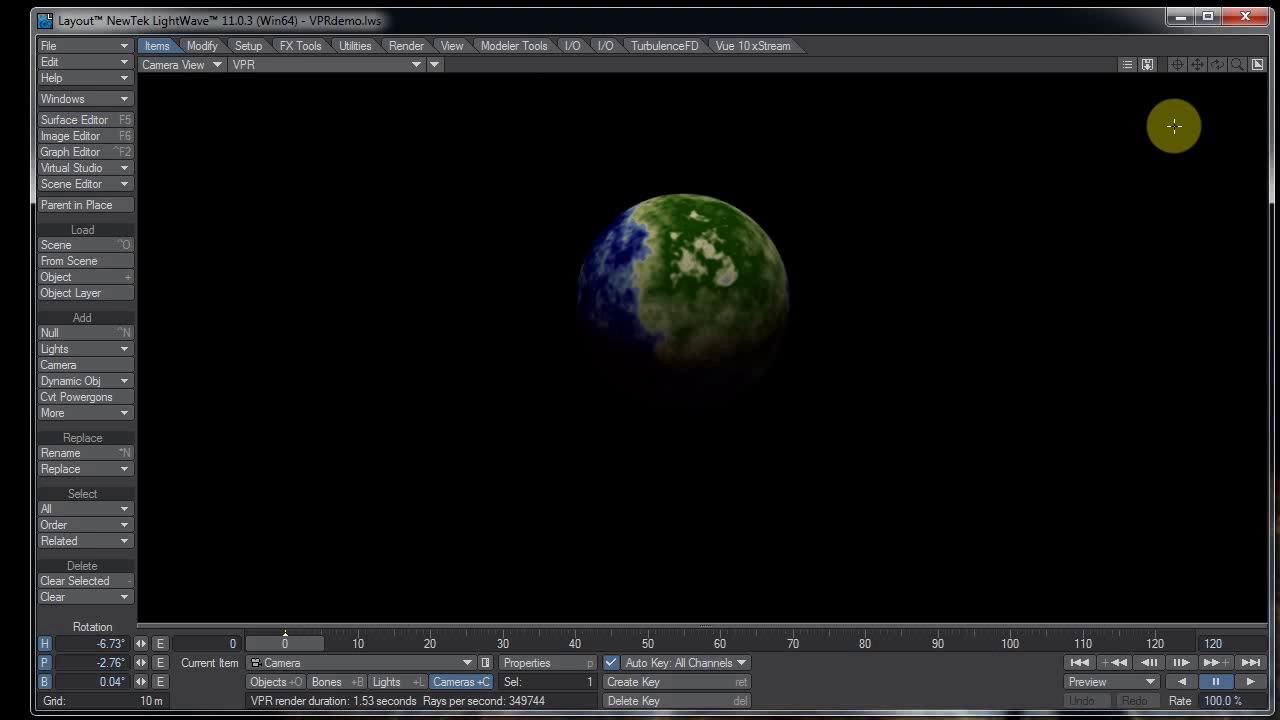
Step: Move and rotate the camera past the planet to view the smoke column and the blue-green volumetric clouds up close
mouse_move(1174, 126)
left_mouse_down()
mouse_move(1188, 124)
mouse_move(1174, 126)
left_mouse_up()
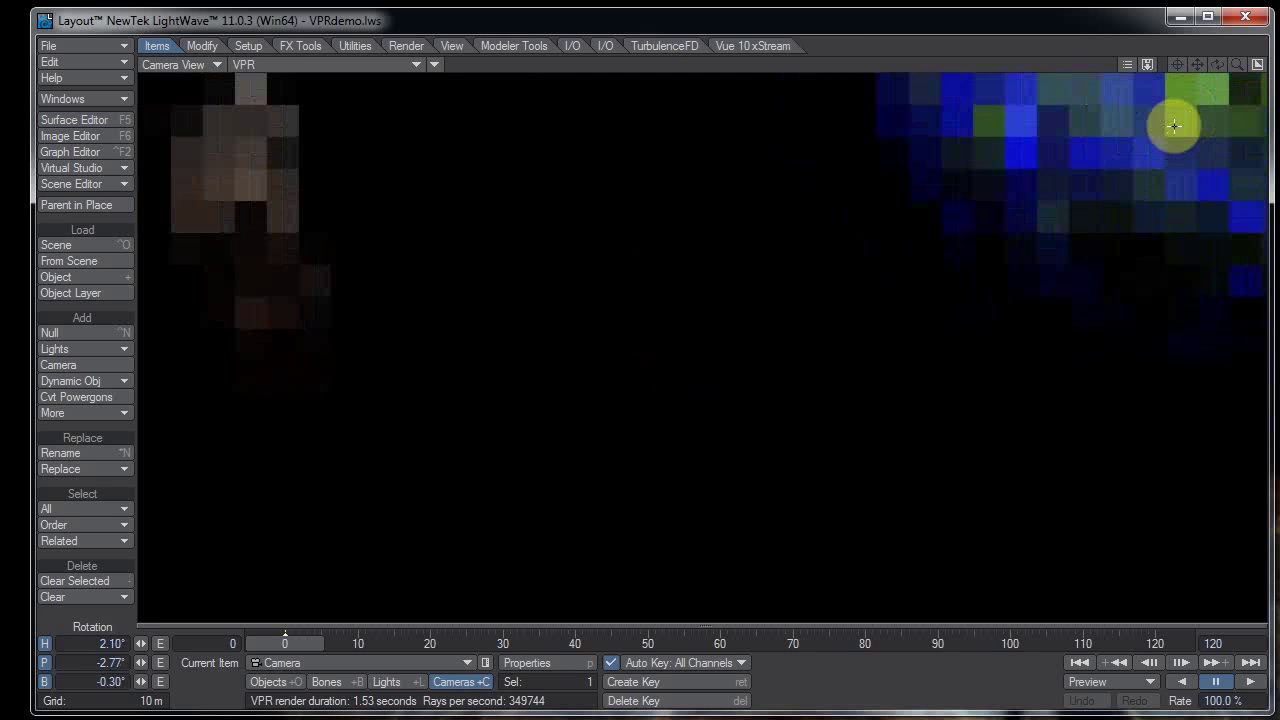
left_click_drag(1174, 126, 699, 369)
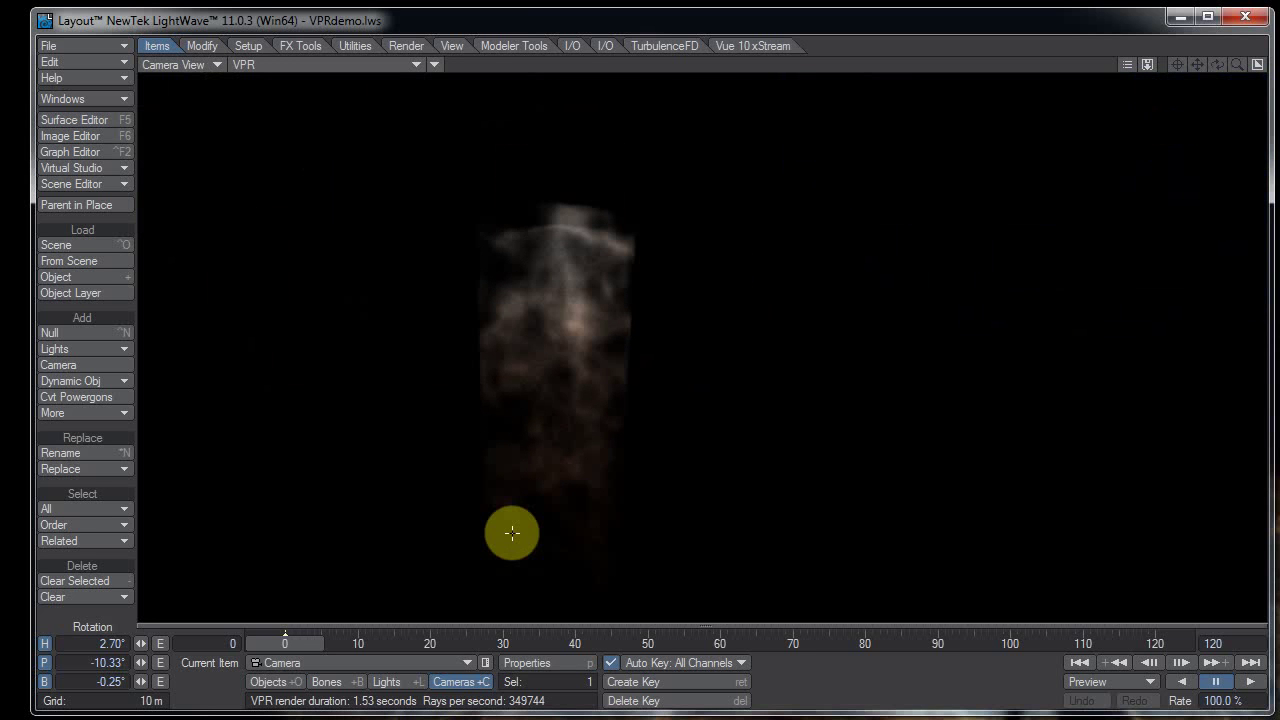
left_click_drag(551, 397, 551, 396)
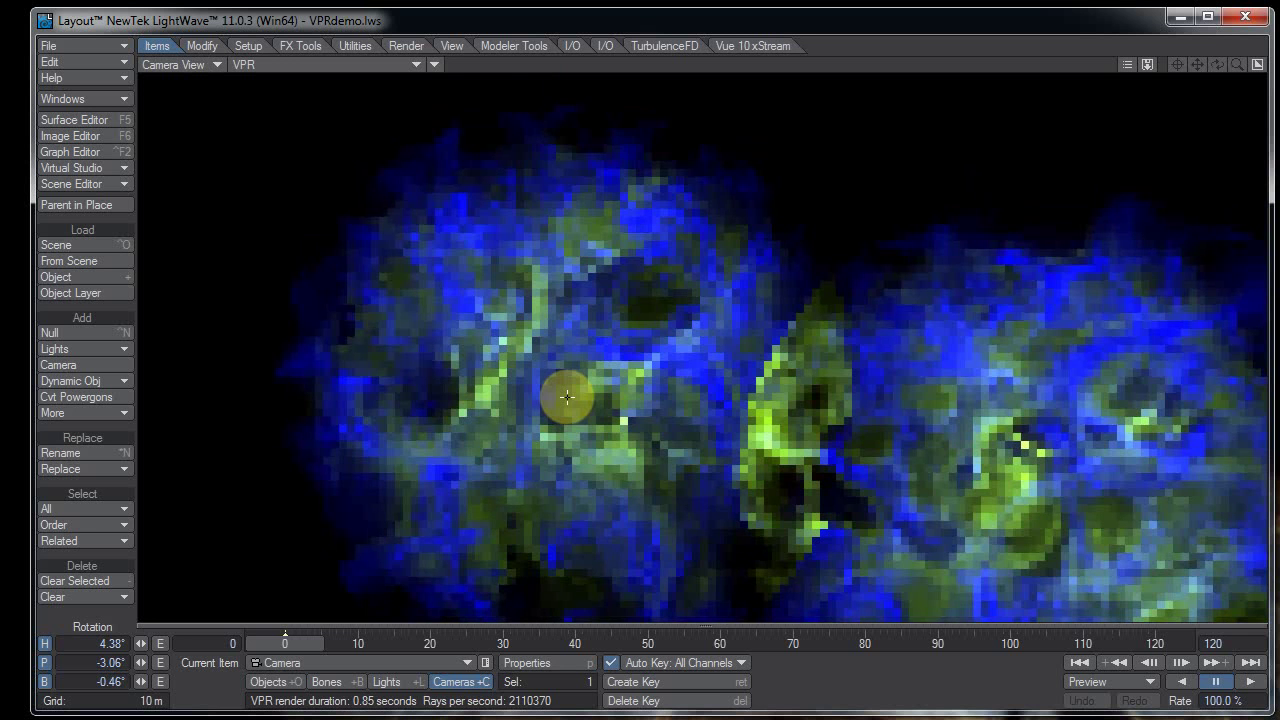
left_click(567, 397)
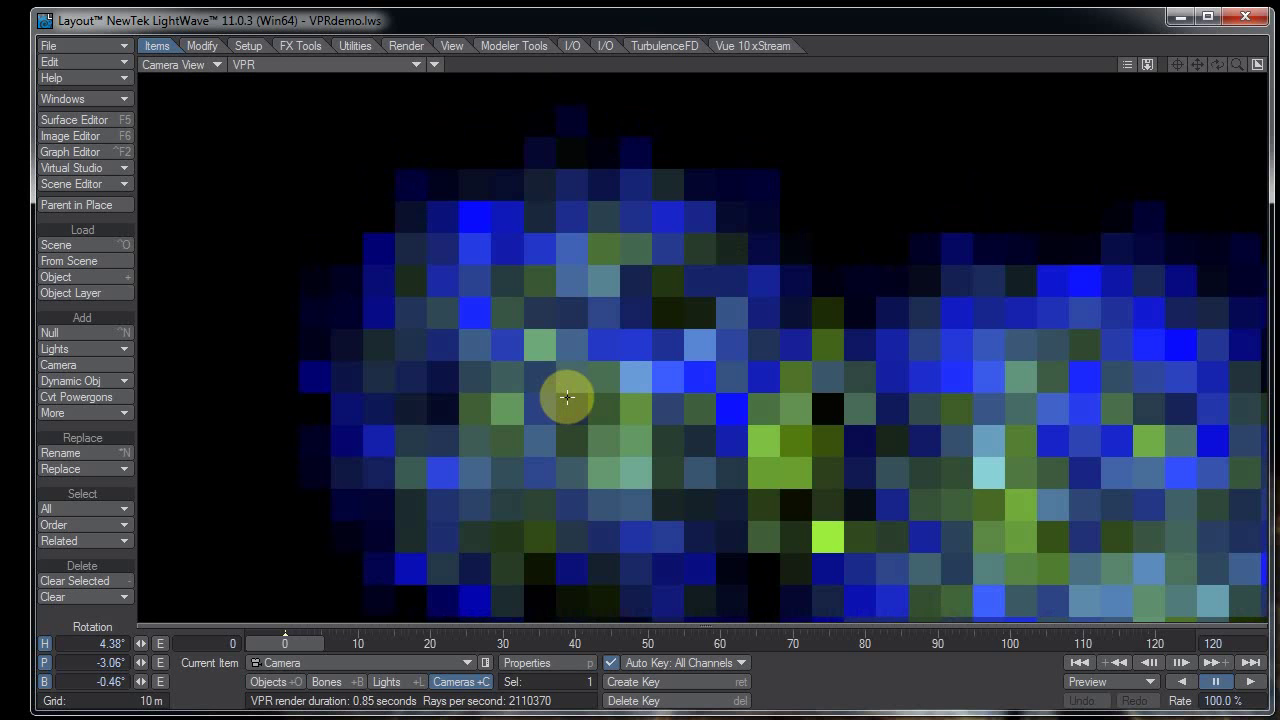
Step: Pull the camera back to frame the planet, smoke column and blue-green clouds together, at a heading of about -23.30°
scroll(567, 397, "down", 3)
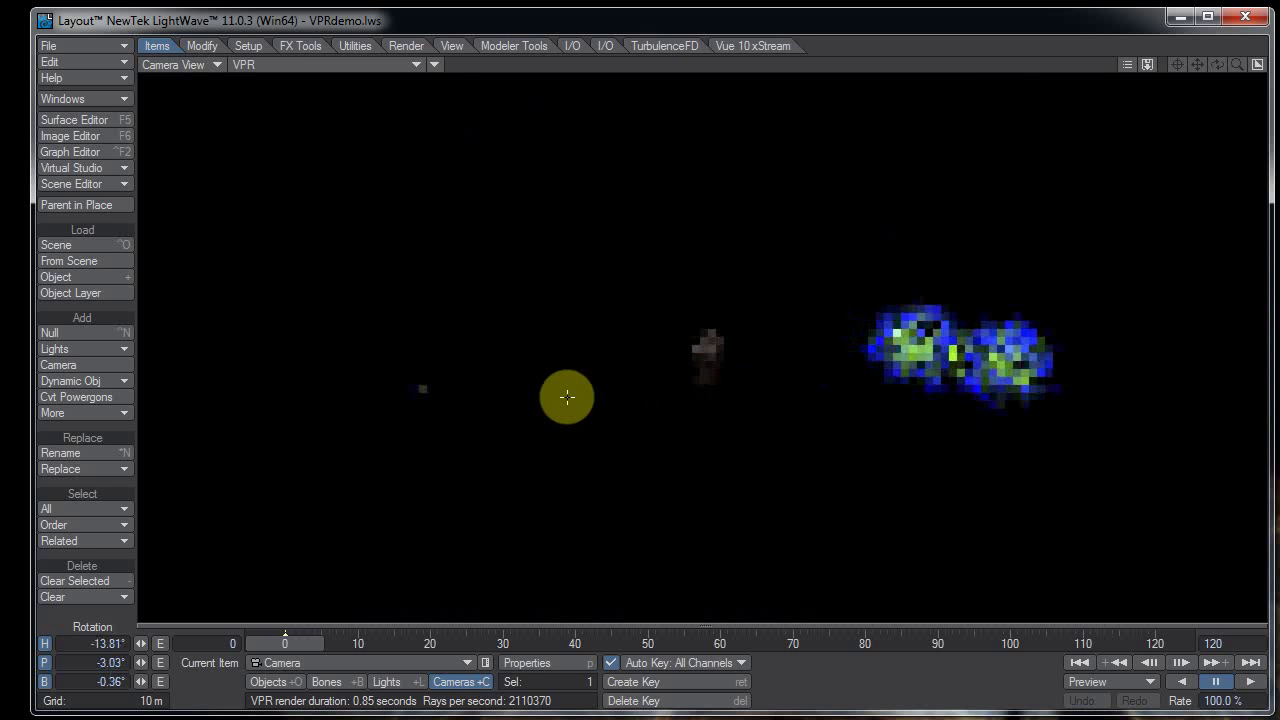
left_click_drag(567, 397, 568, 397)
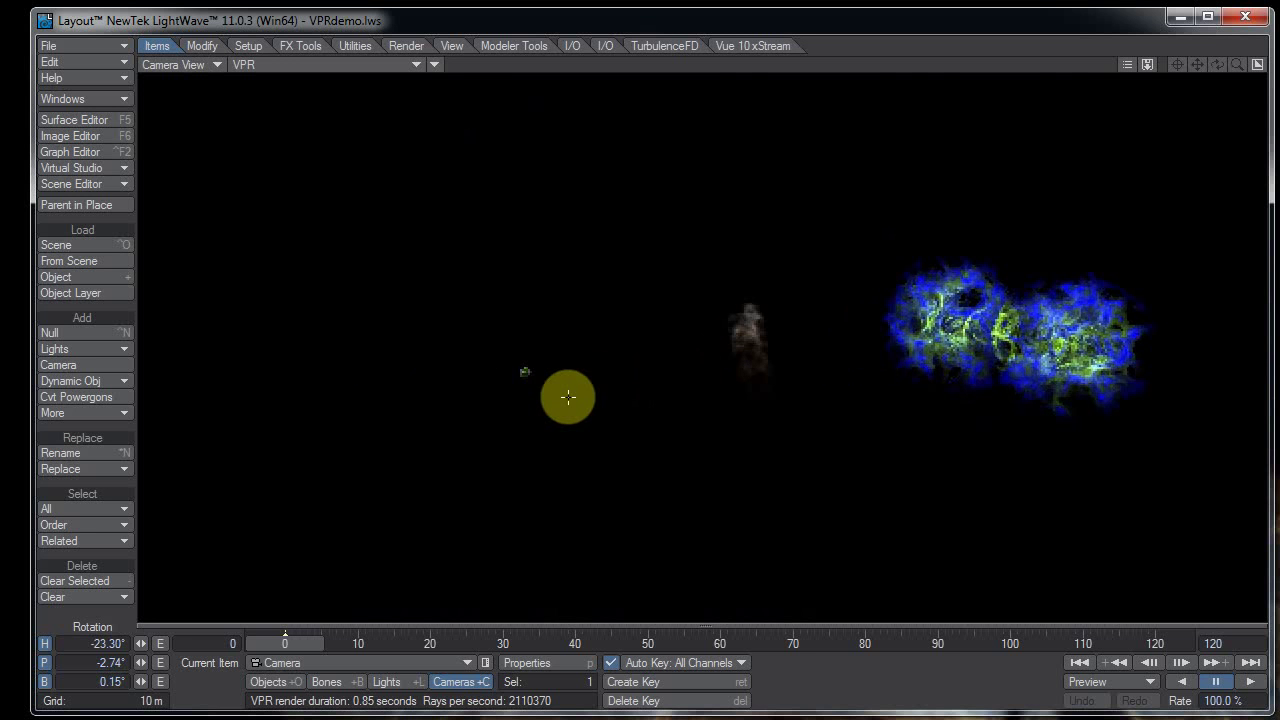
left_click(568, 397)
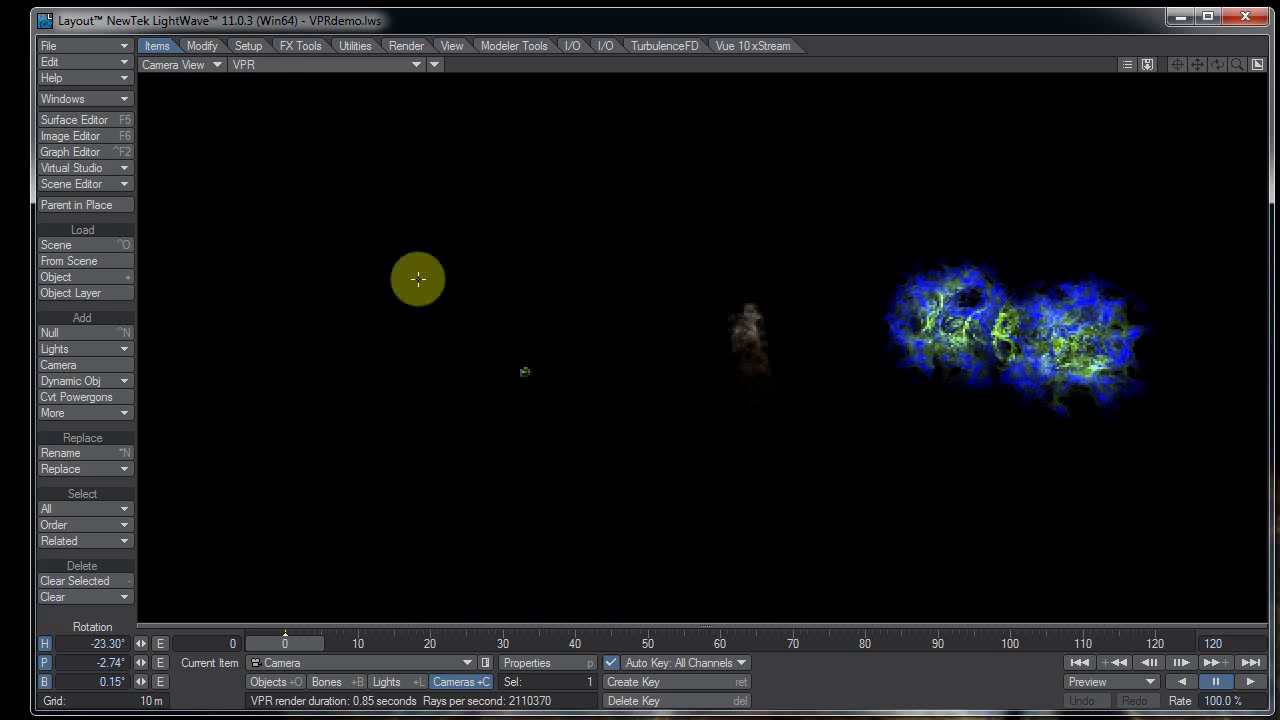
Step: Turn on OpenGL Overlay and OpenGL Wireframe for the VPR camera view
left_click(437, 66)
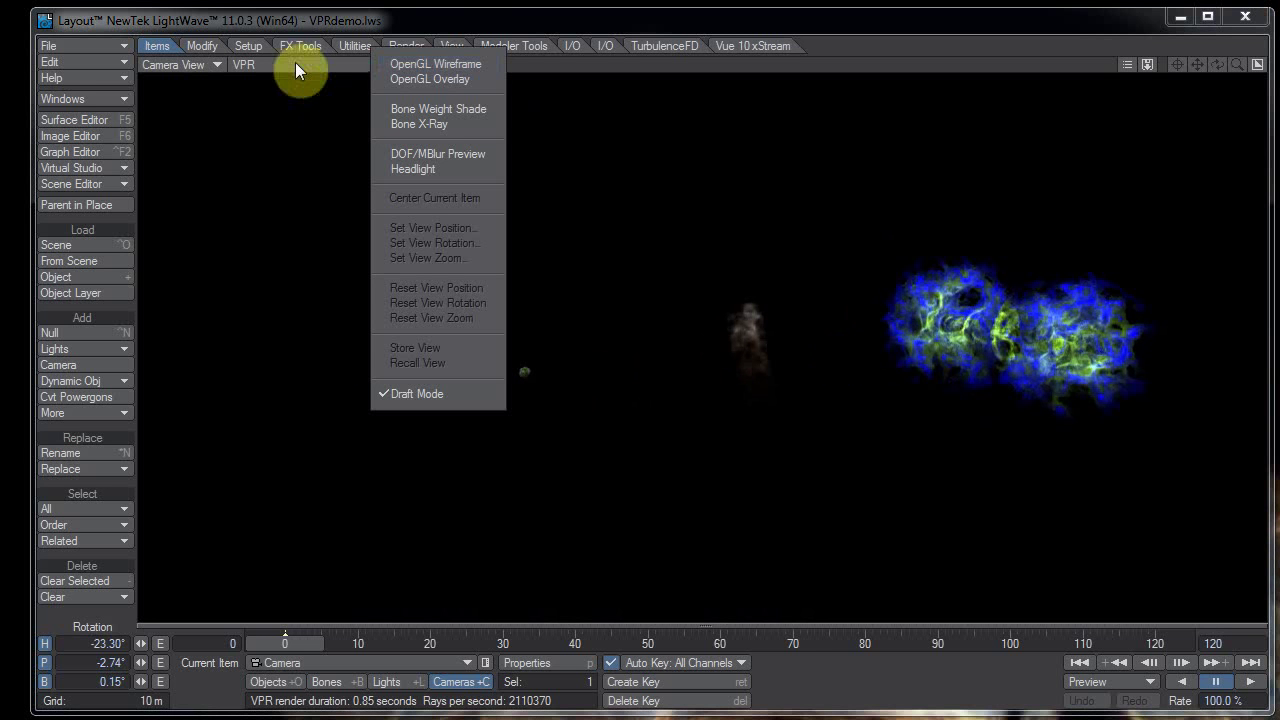
left_click(343, 65)
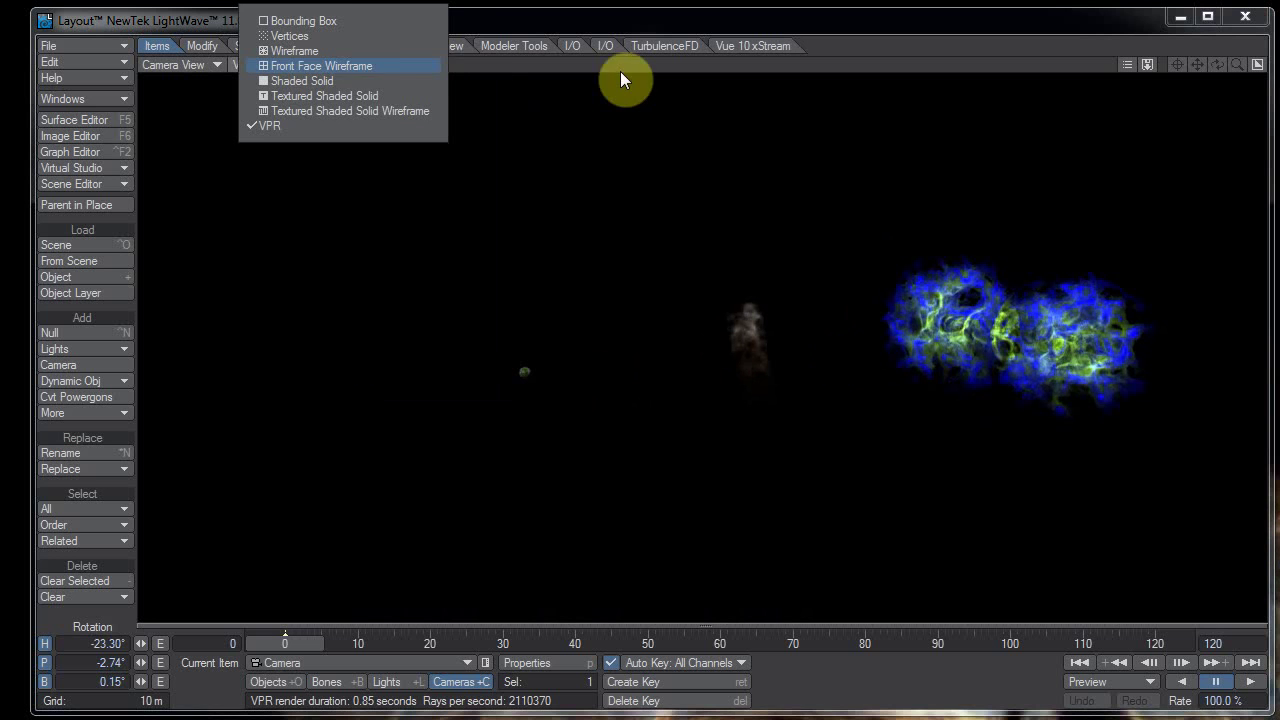
left_click(531, 72)
left_click(434, 66)
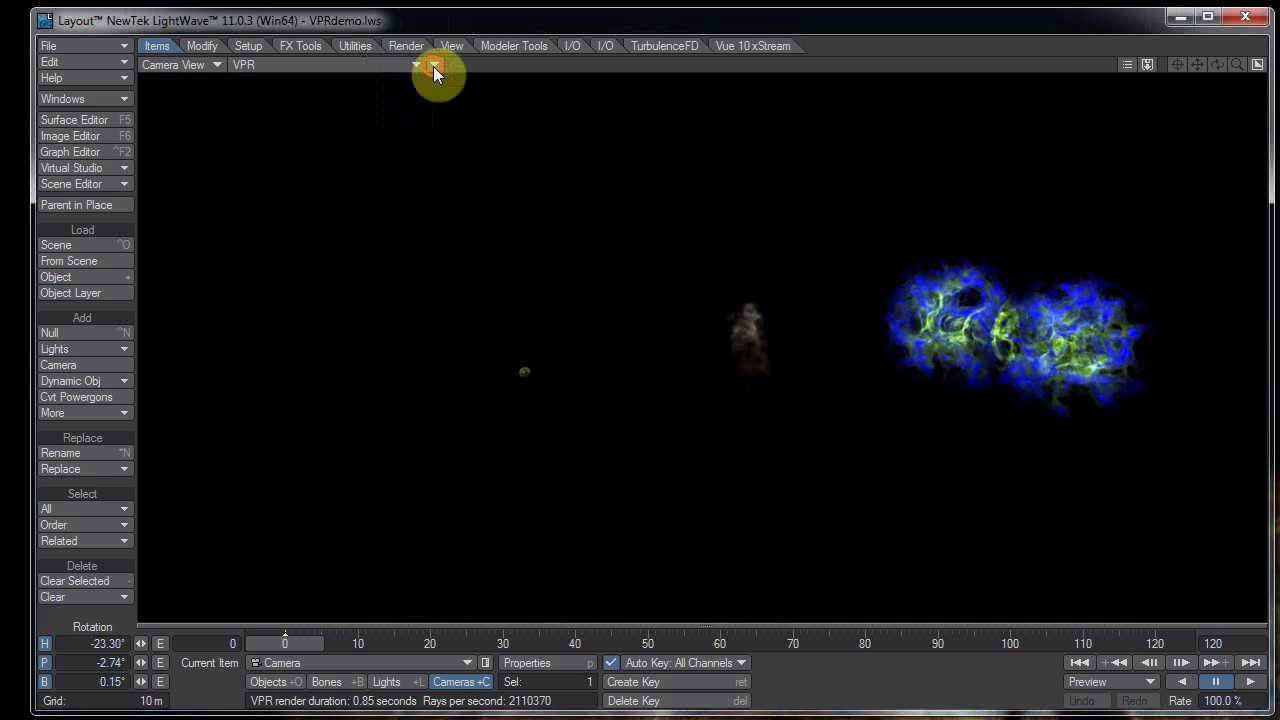
left_click(433, 66)
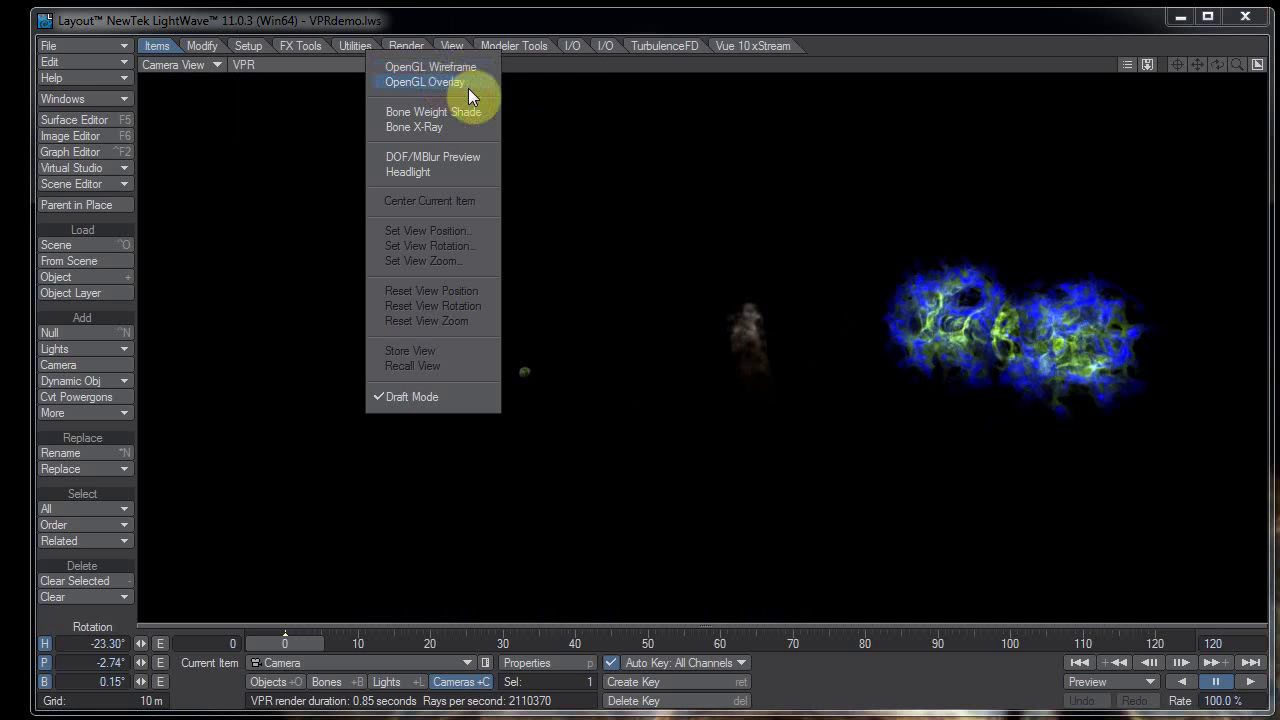
left_click(468, 84)
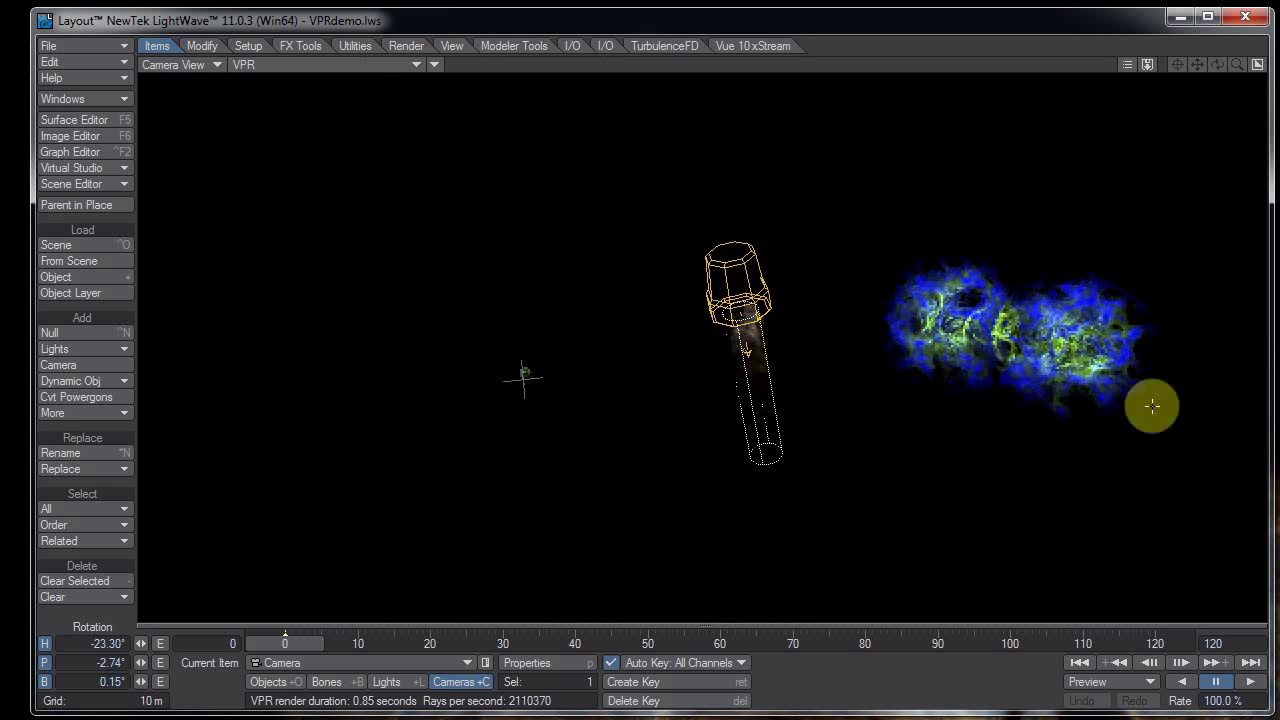
left_click(436, 65)
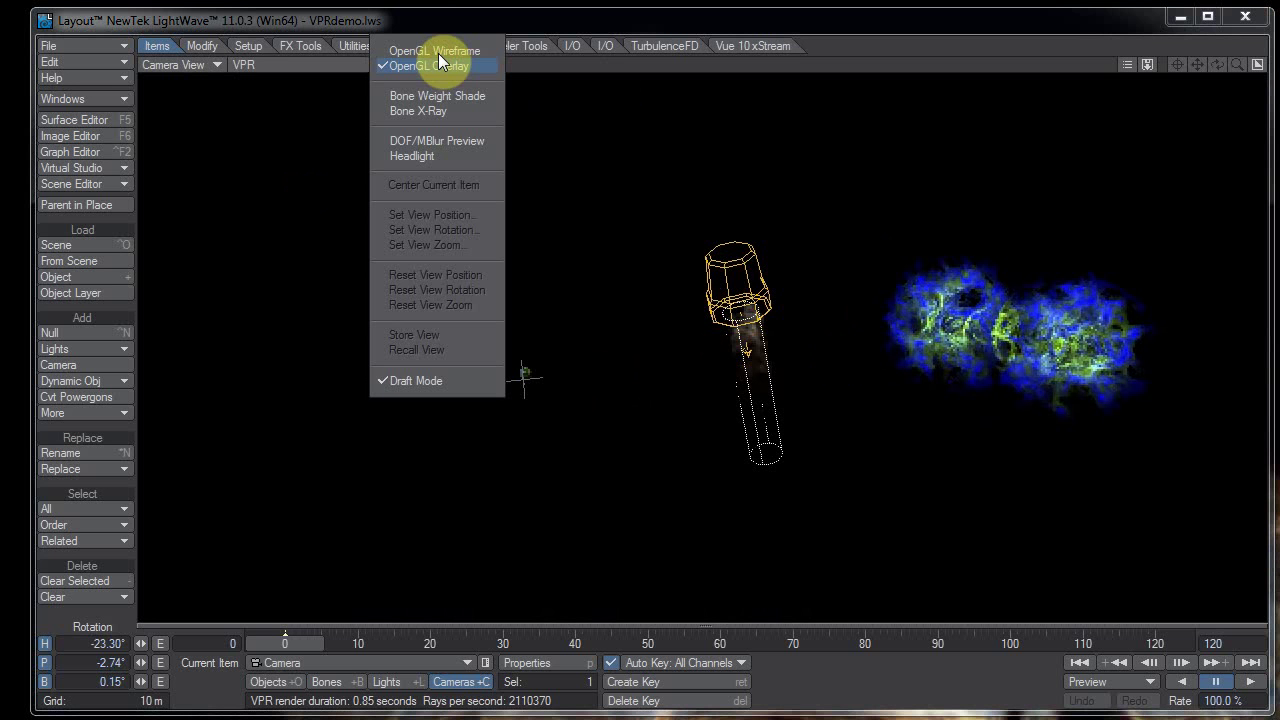
left_click(438, 51)
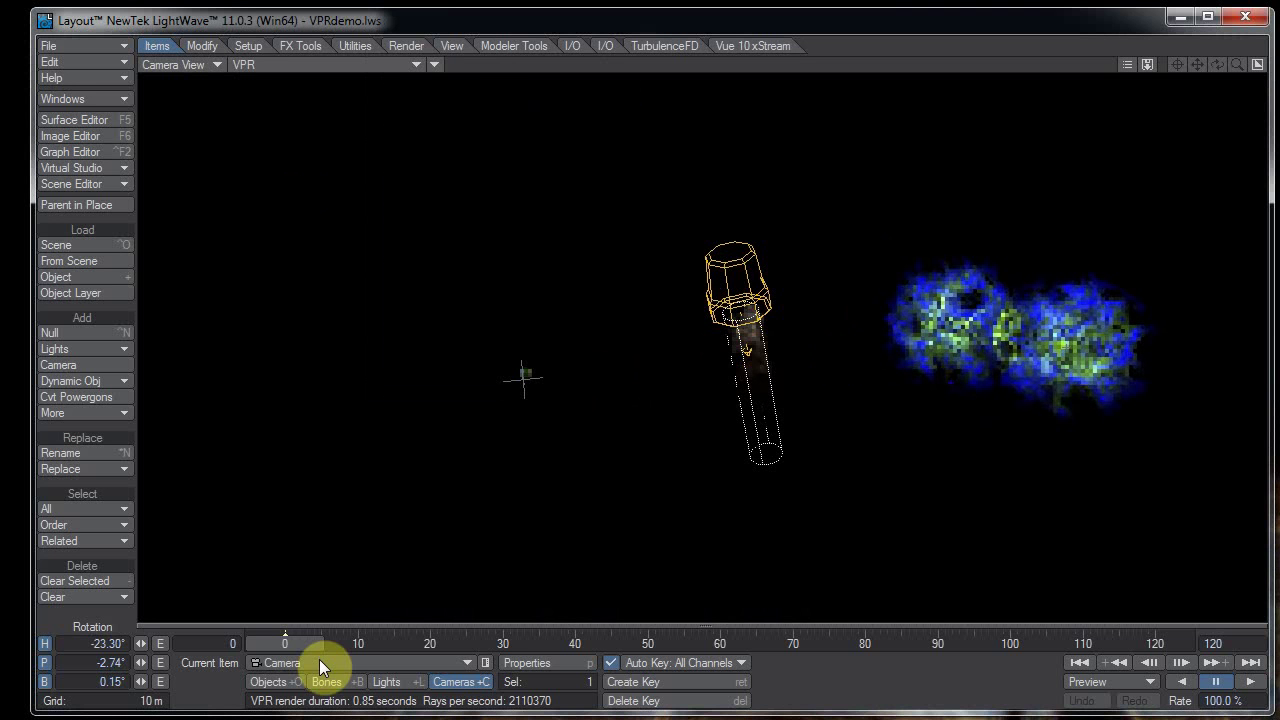
Step: Select the planetSphere object and check its OpenGL overlay from both a distant and a closer camera position
left_click(285, 682)
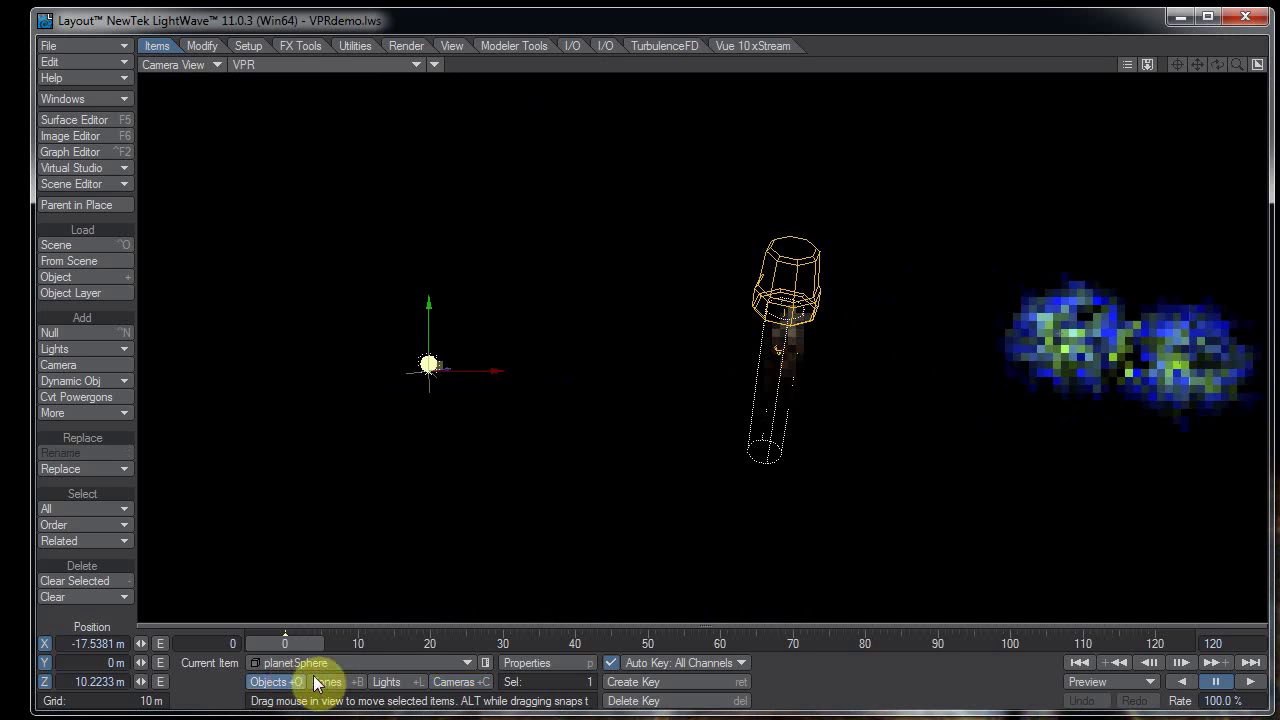
left_click(597, 20)
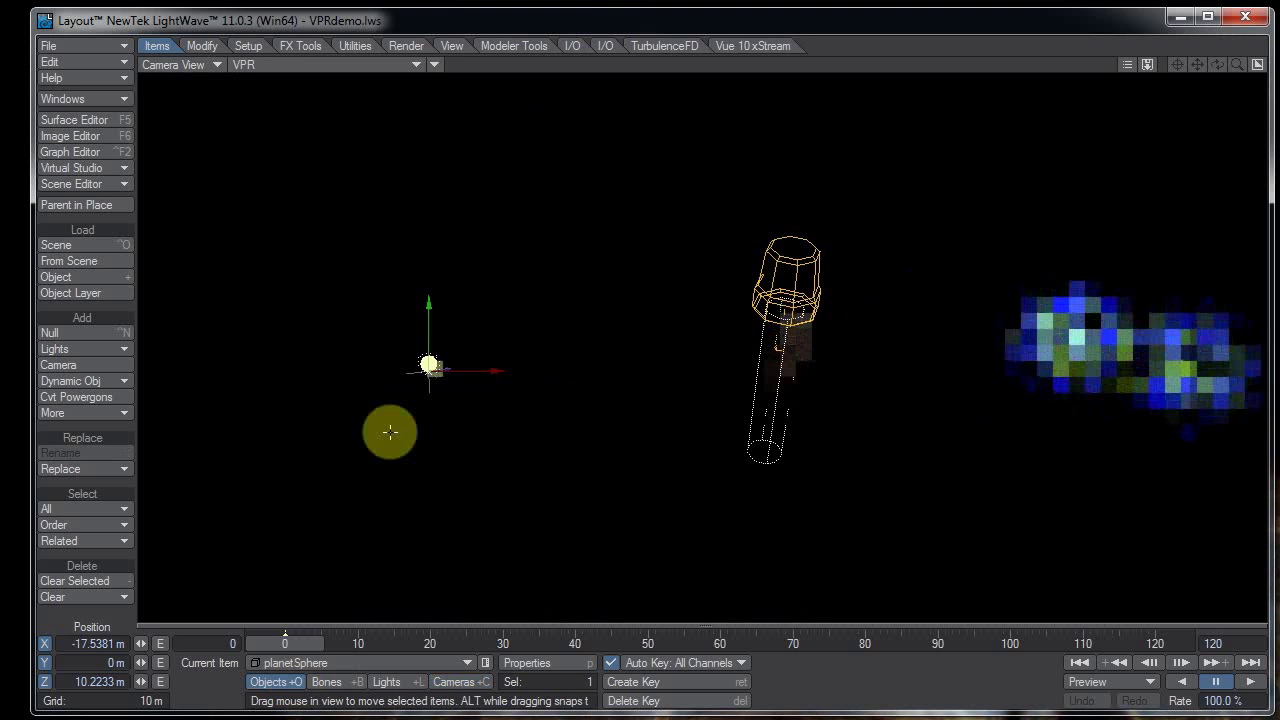
left_click(455, 682)
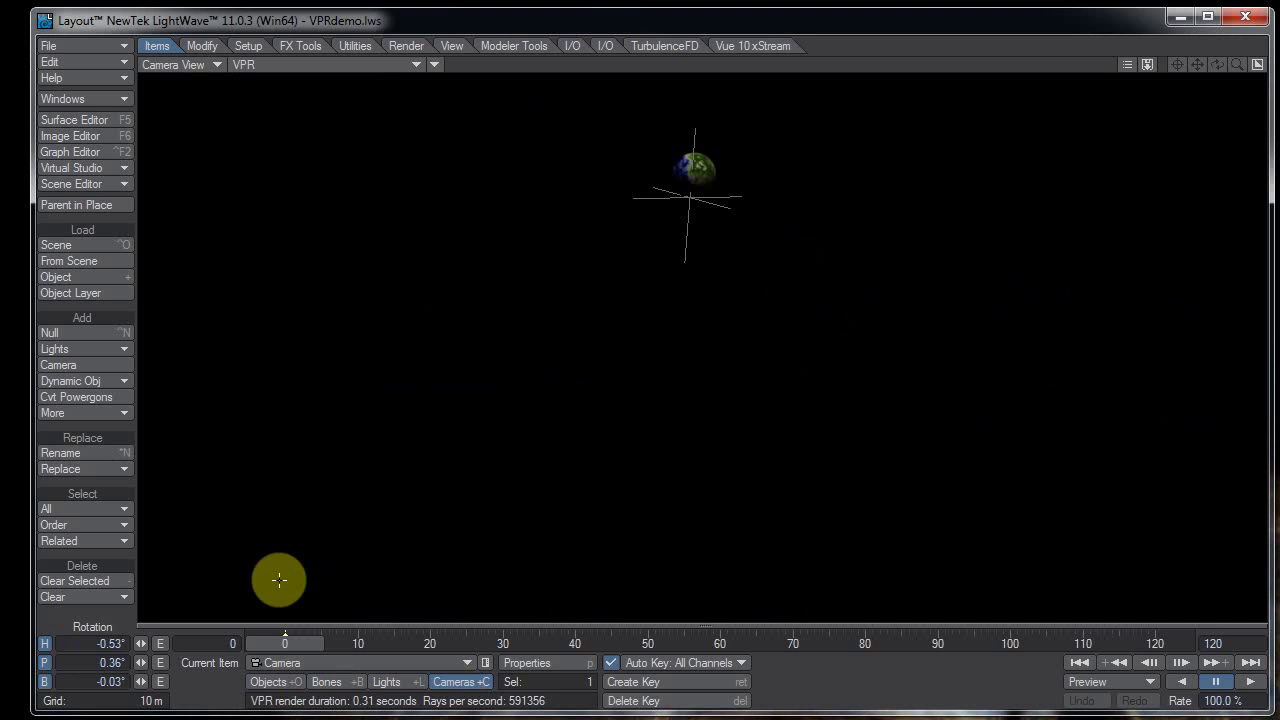
left_click(272, 682)
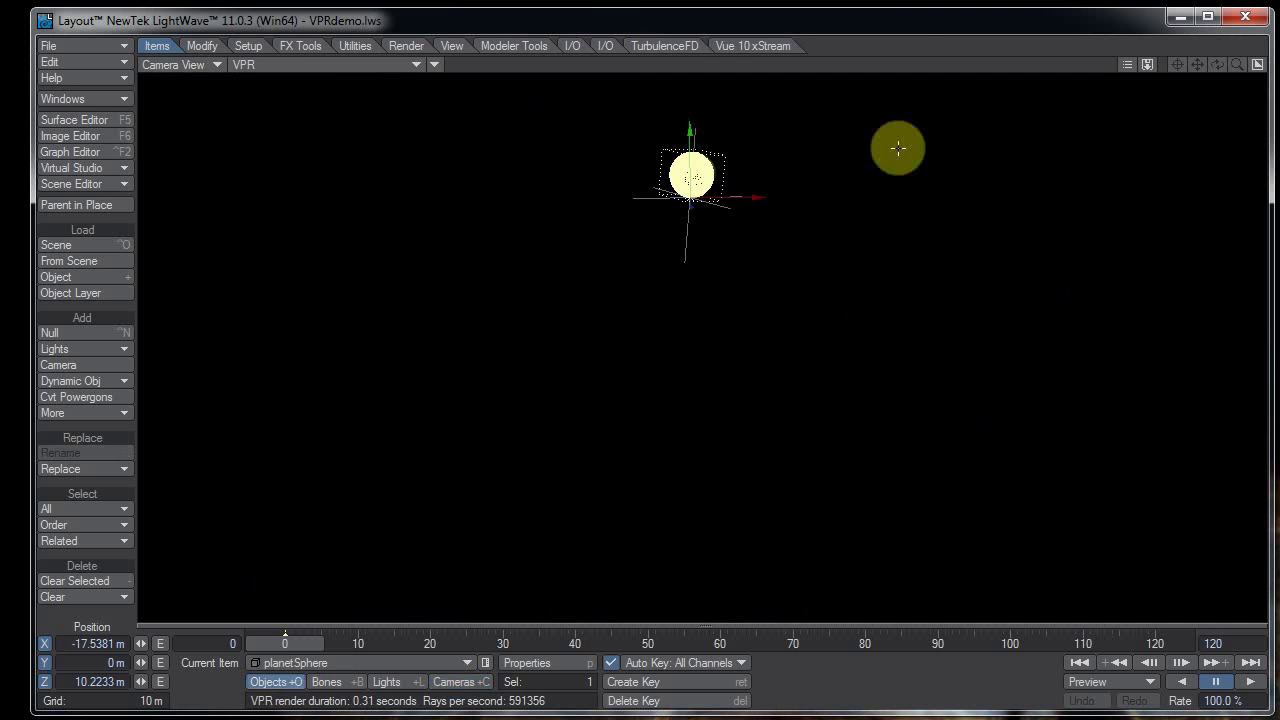
left_click_drag(668, 125, 726, 125)
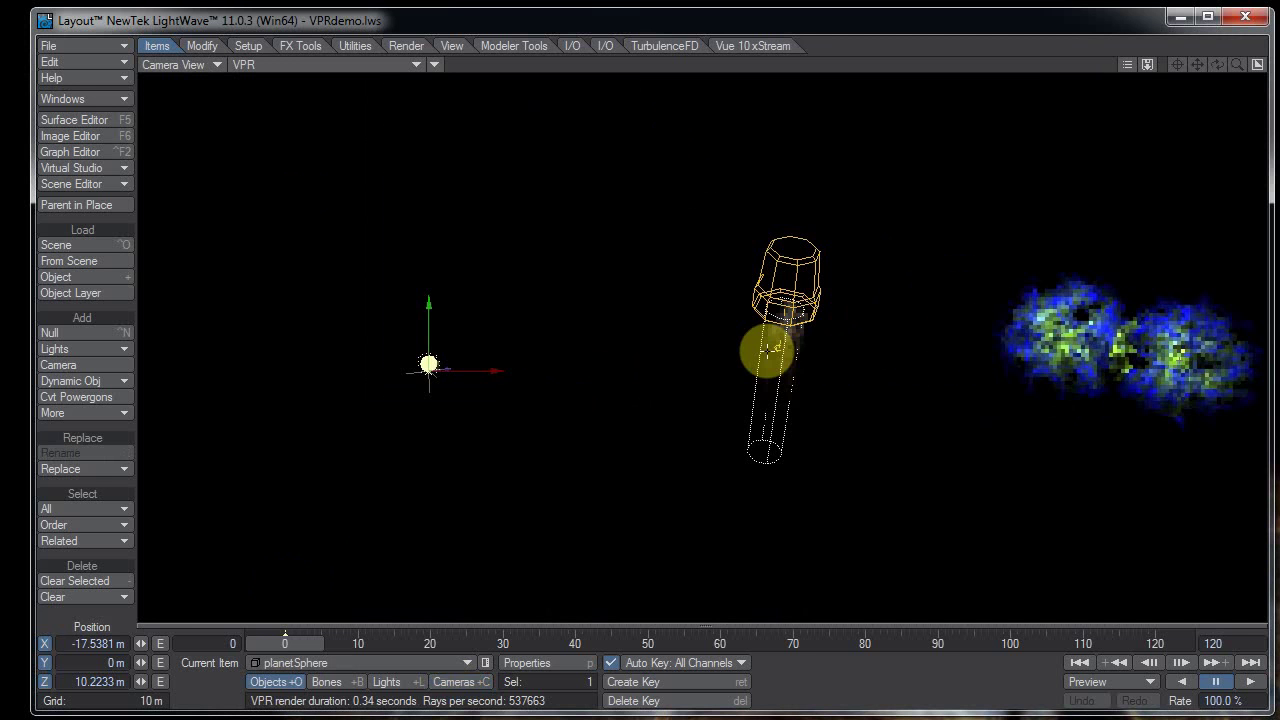
left_click(445, 124)
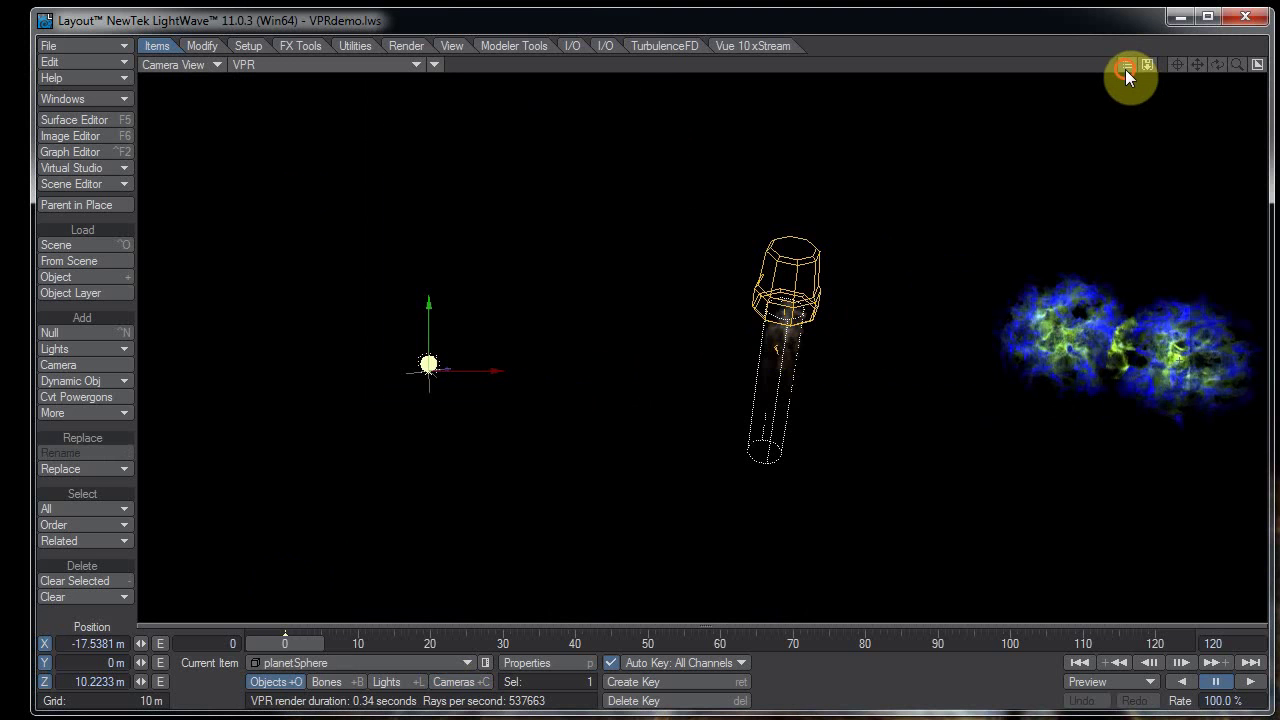
Step: Open the VPR options window and move it lower so it uncovers the blue-green volumetric clouds
left_click(1125, 67)
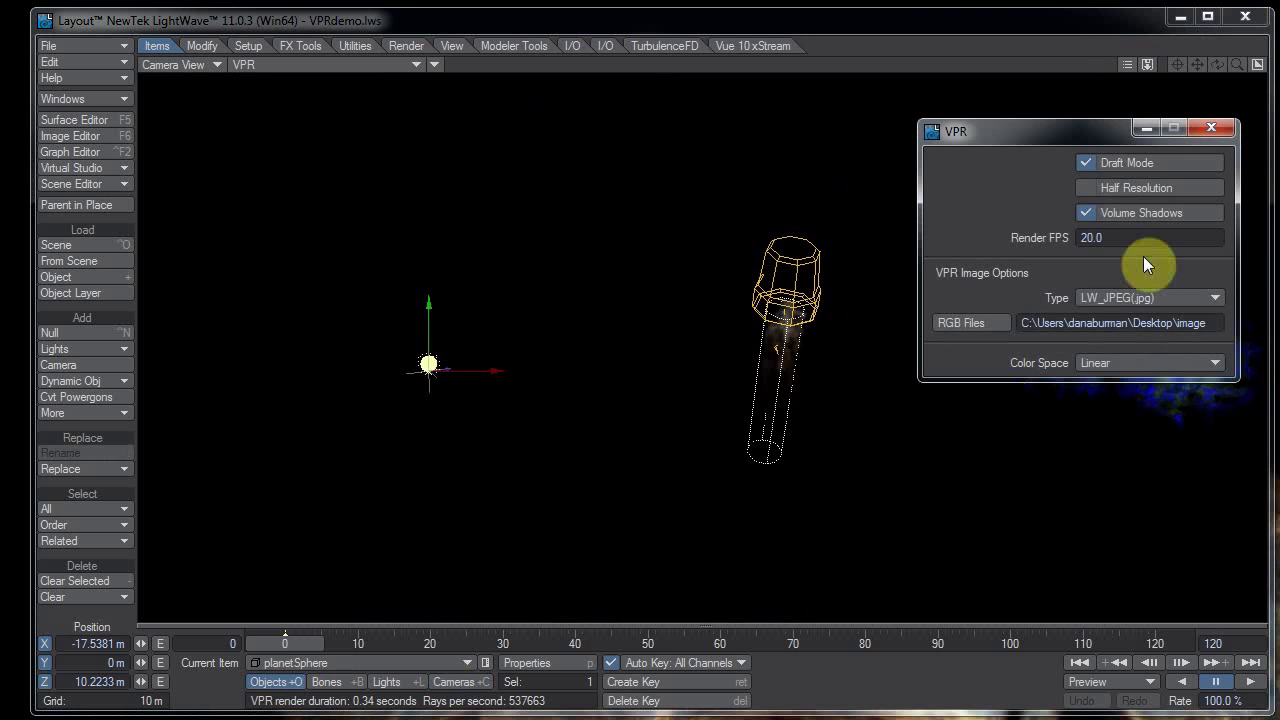
left_click(1075, 124)
left_click_drag(1075, 124, 1009, 398)
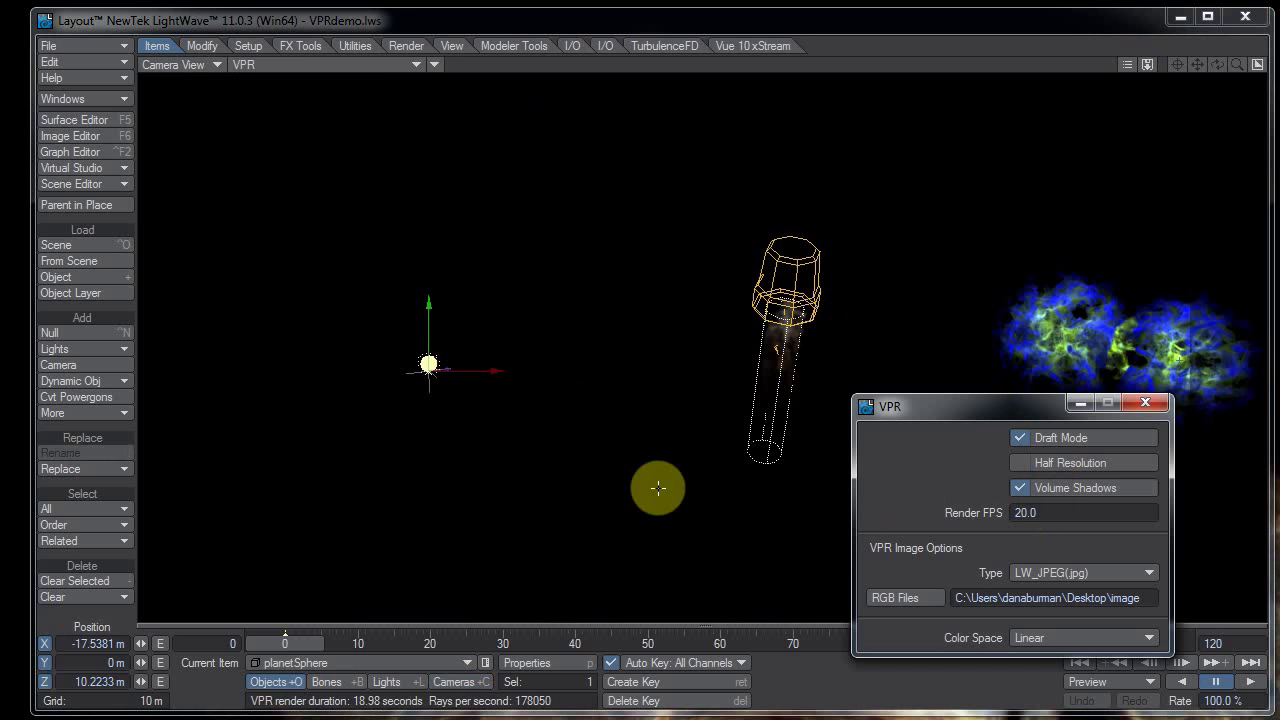
Step: Highlight the Render FPS value of 20.0, select the Camera and rotate it slightly to check how VPR refreshes
left_click(1048, 515)
left_click_drag(1049, 516, 937, 516)
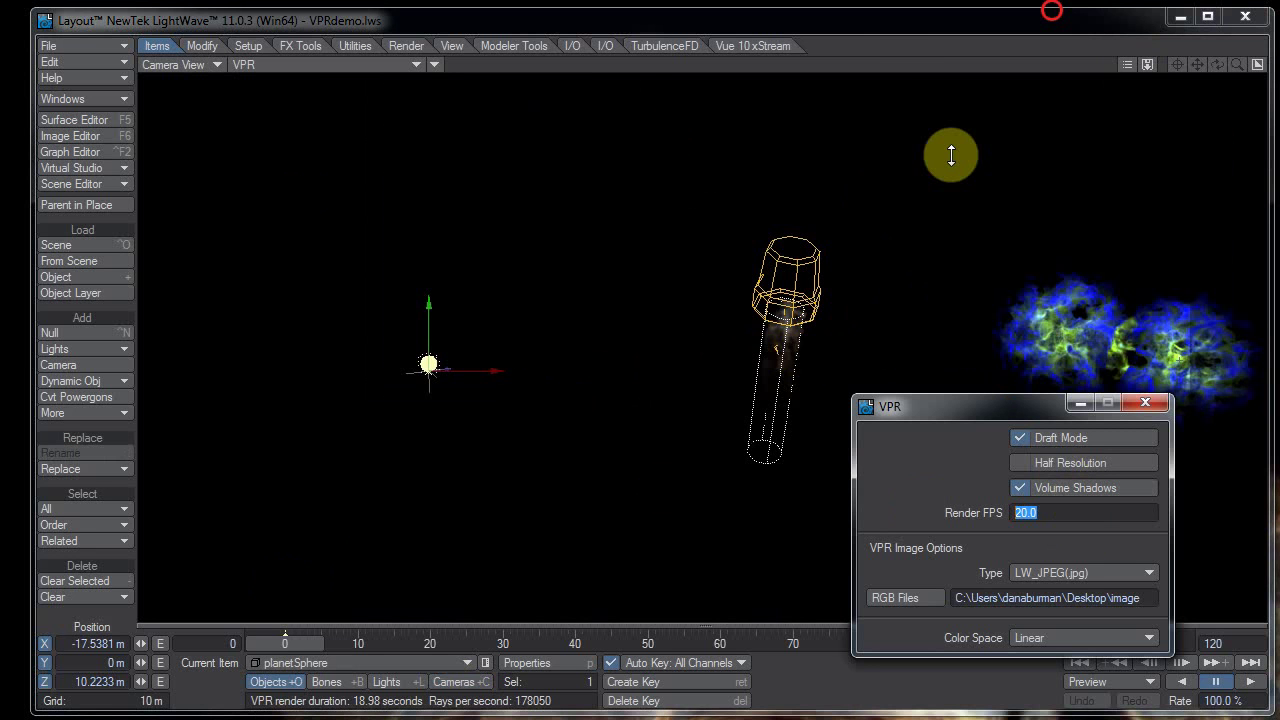
left_click(459, 685)
left_click(457, 683)
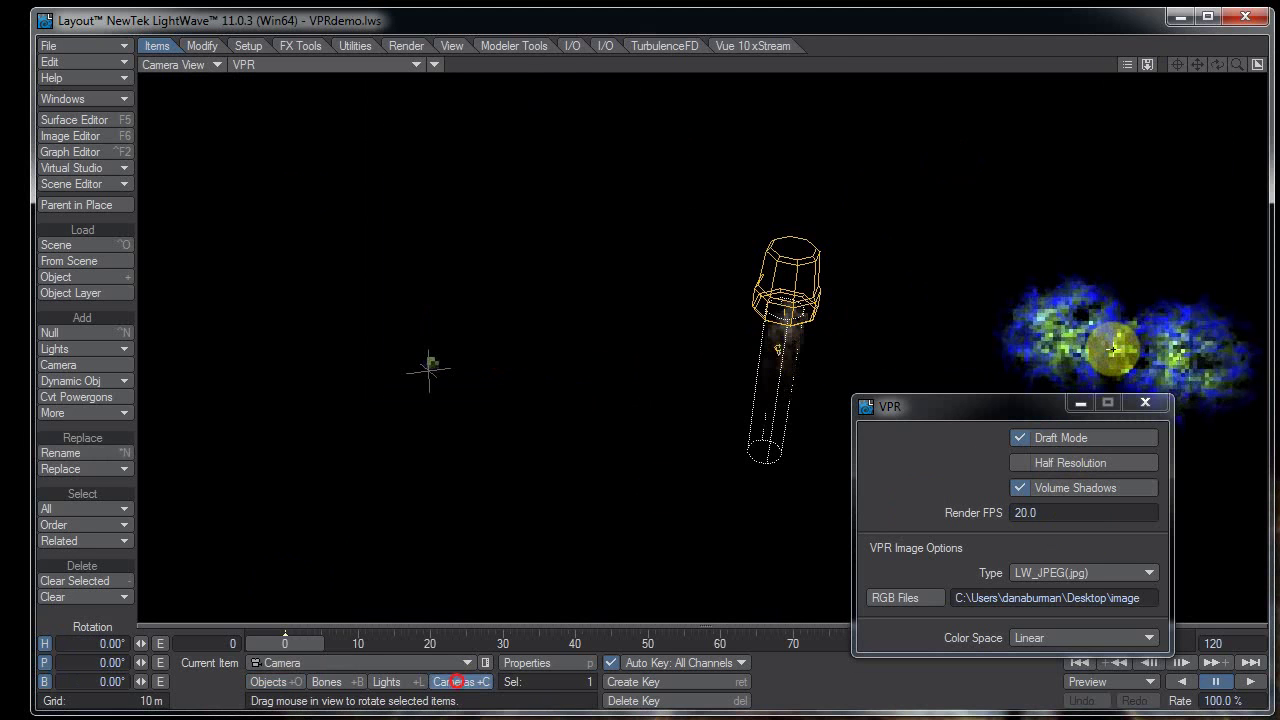
left_click_drag(1020, 379, 1042, 512)
left_click_drag(622, 505, 623, 505)
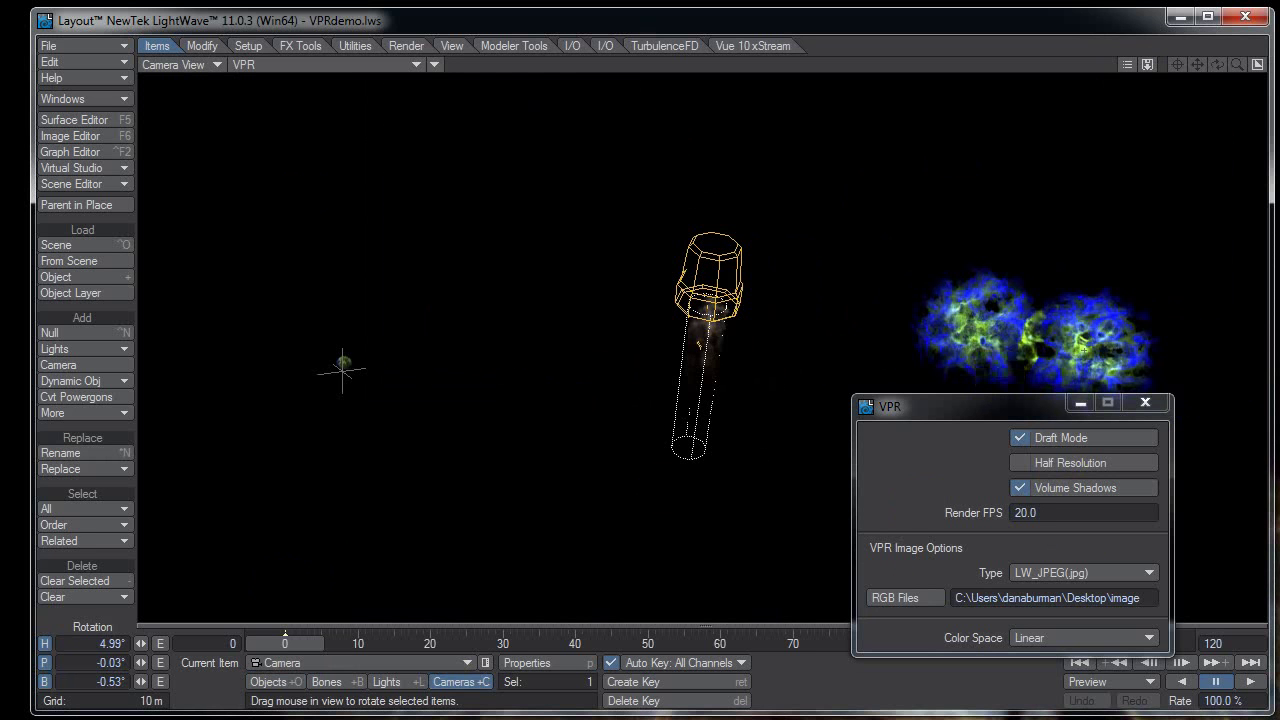
Step: Play the animation in the VPR camera view and stop with the current frame at 39
left_click(1249, 682)
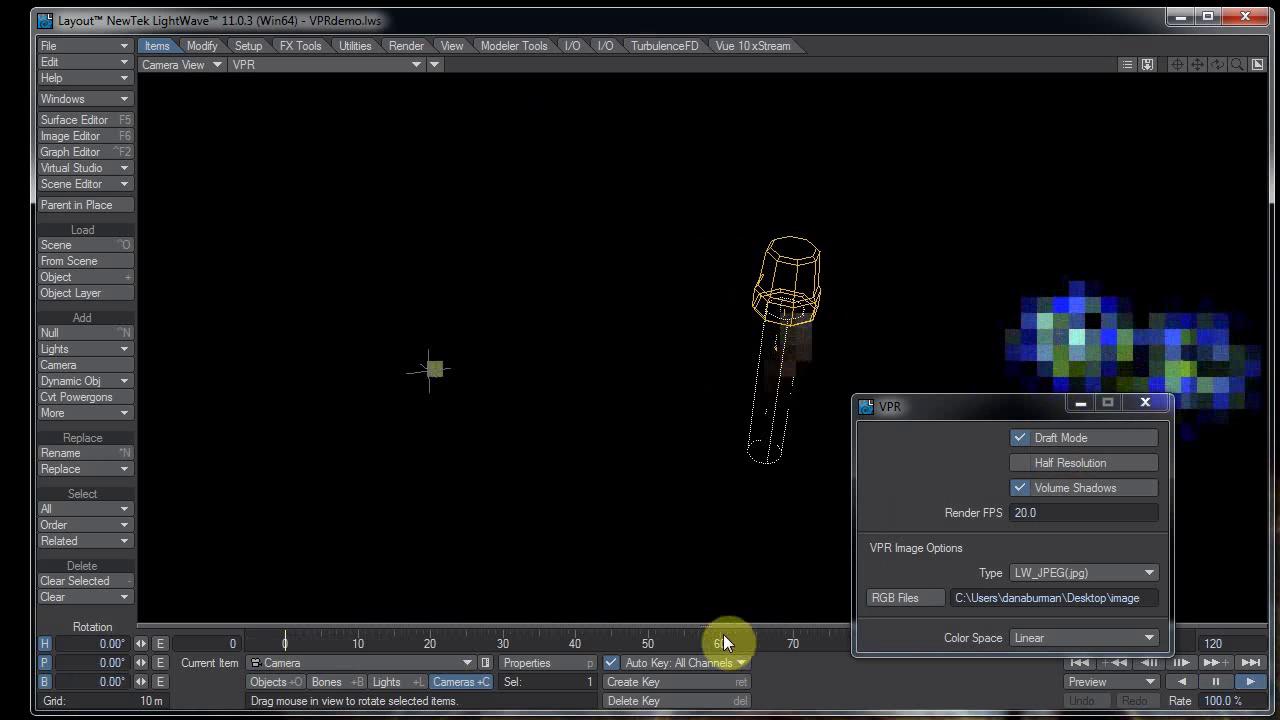
left_click(501, 640)
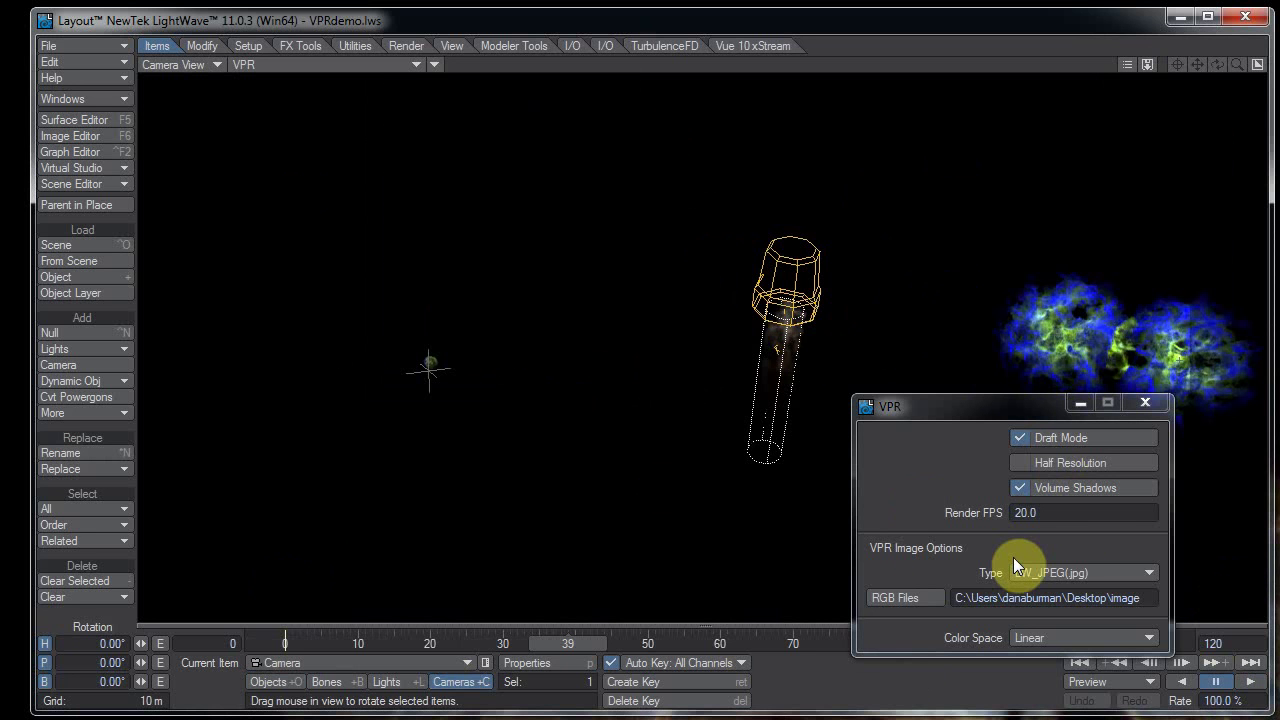
Step: Narrow the Layout window to uncover part of the desktop and move the VPR options window above the blue-green clouds
left_click(960, 409)
left_click_drag(960, 409, 993, 196)
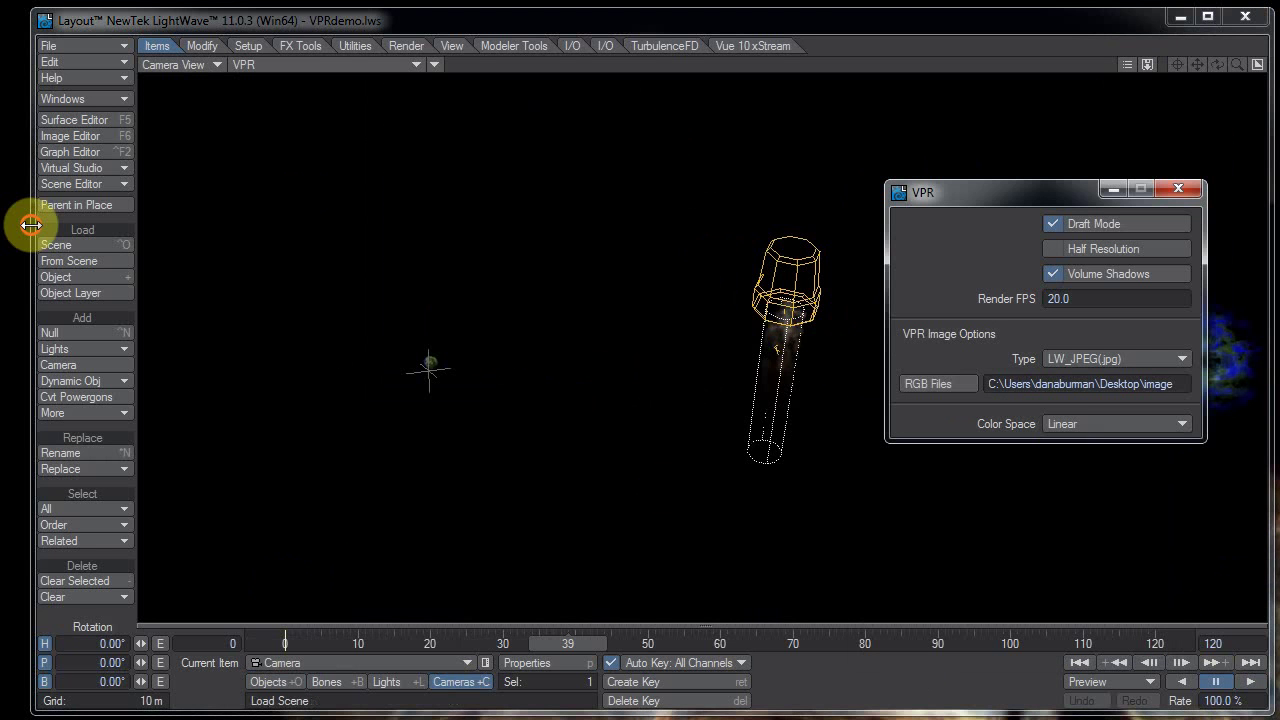
left_click_drag(31, 225, 33, 225)
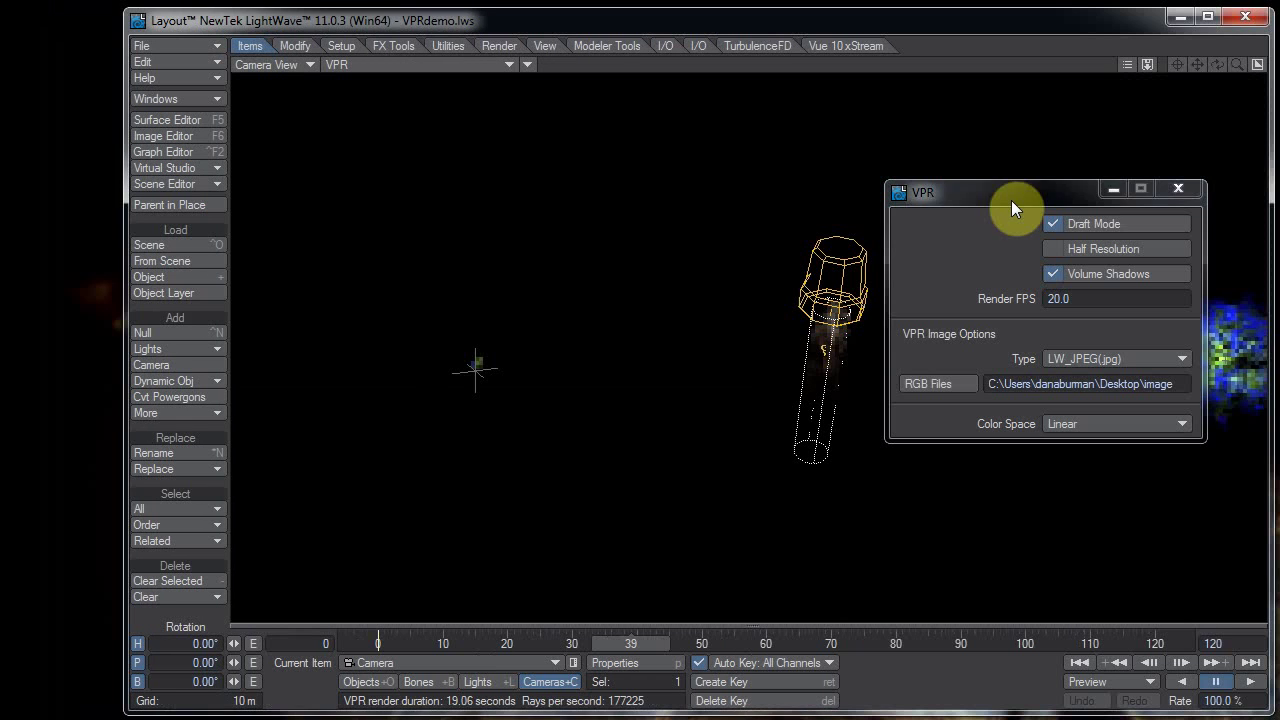
left_click(1011, 200)
left_click_drag(1052, 23, 1087, 32)
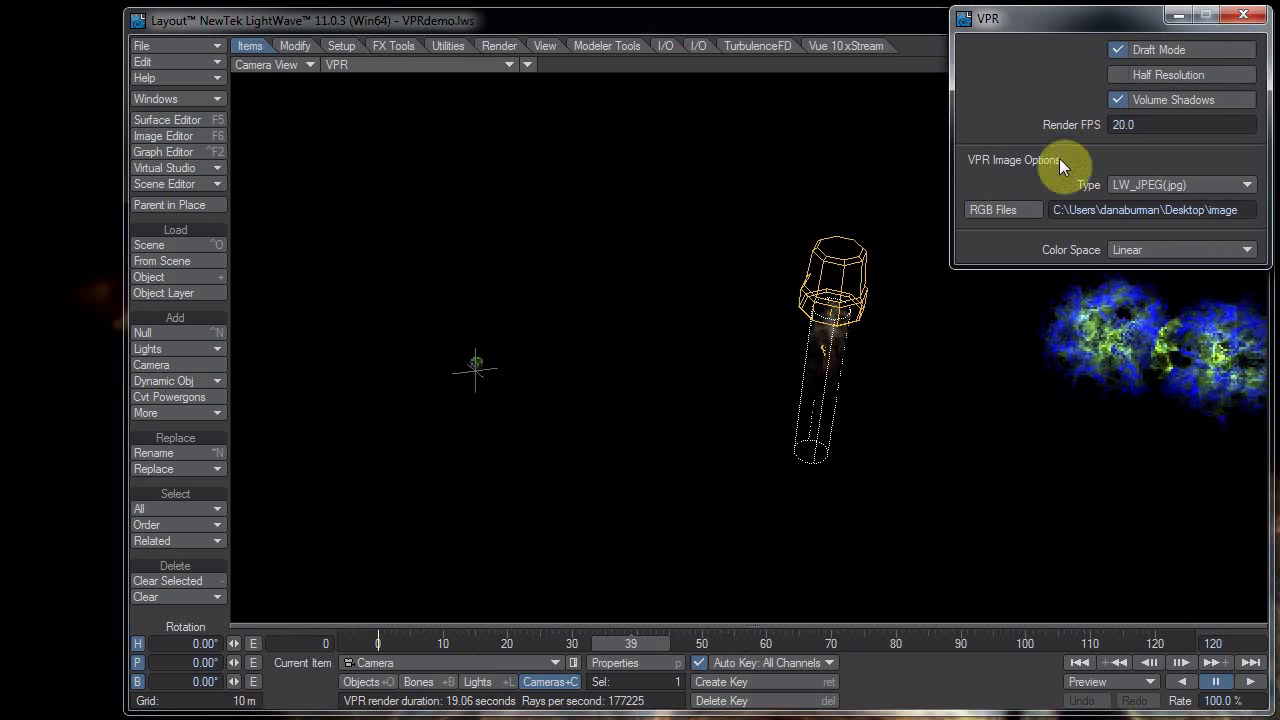
Step: Set the VPR RGB Files output to the Desktop with the base name image, and highlight the parts of its path
left_click(1002, 213)
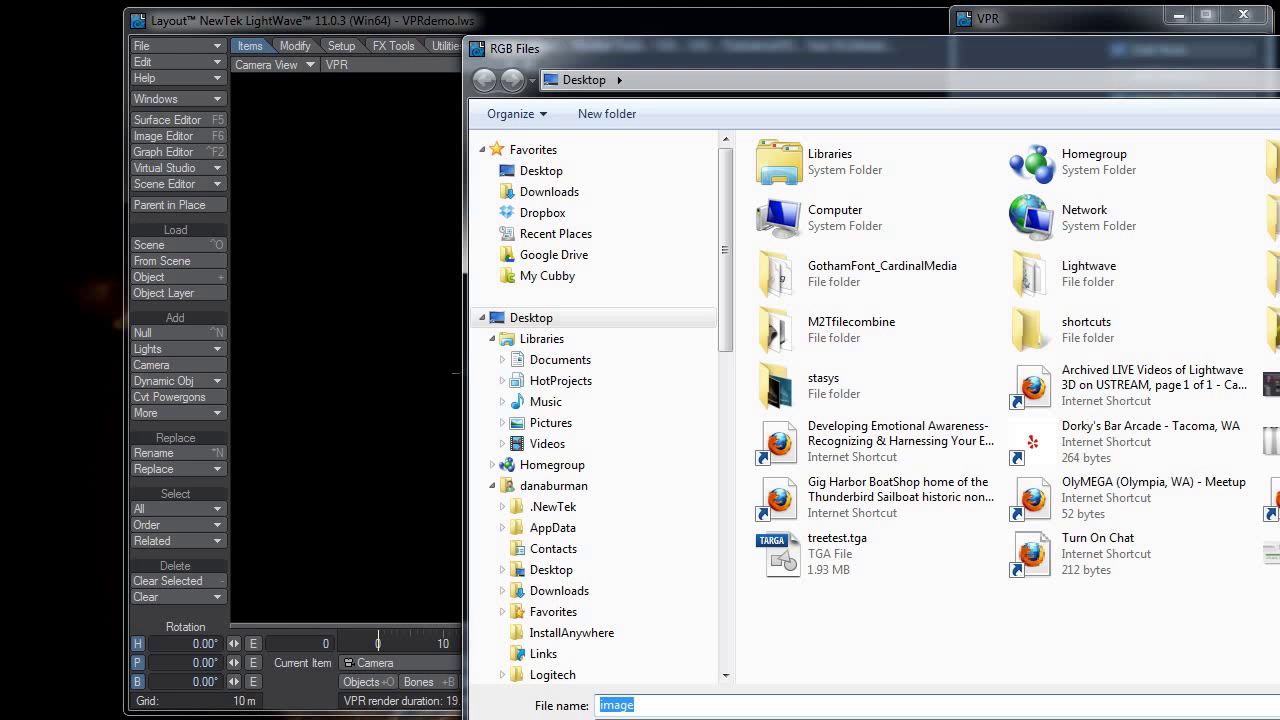
key("Return")
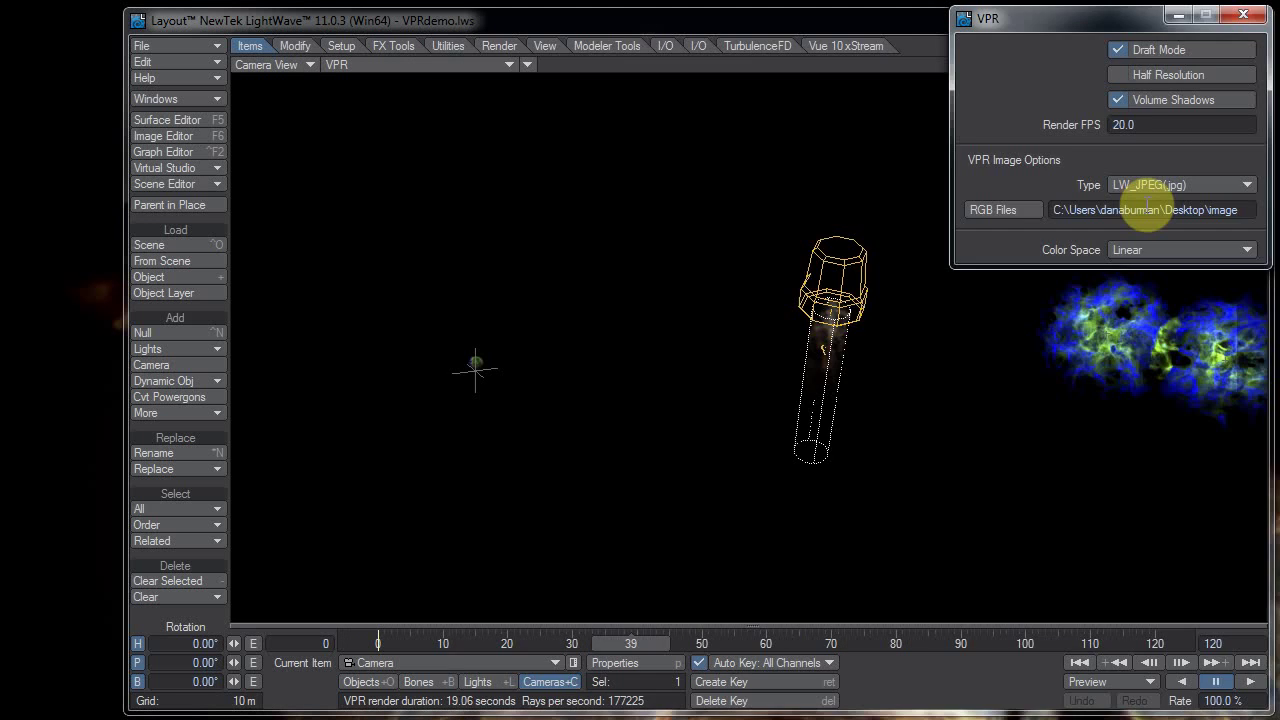
left_click(1208, 208)
left_click_drag(1208, 208, 1239, 249)
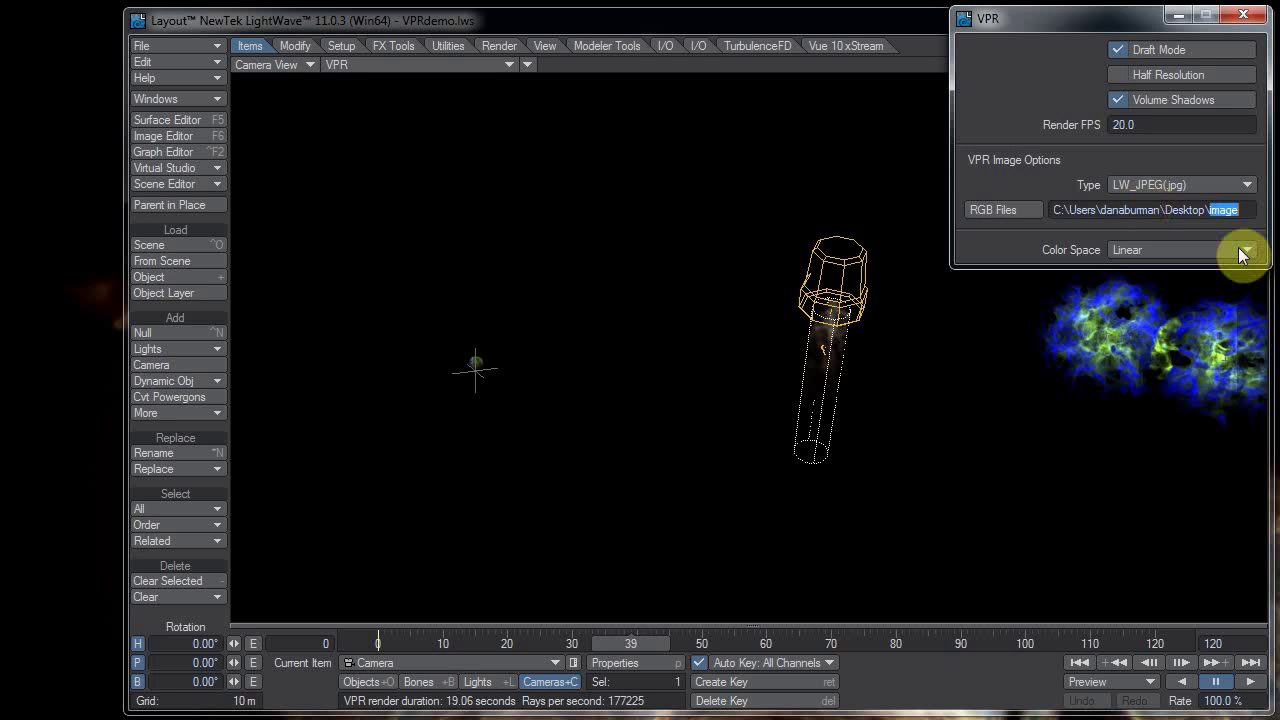
left_click(1217, 208)
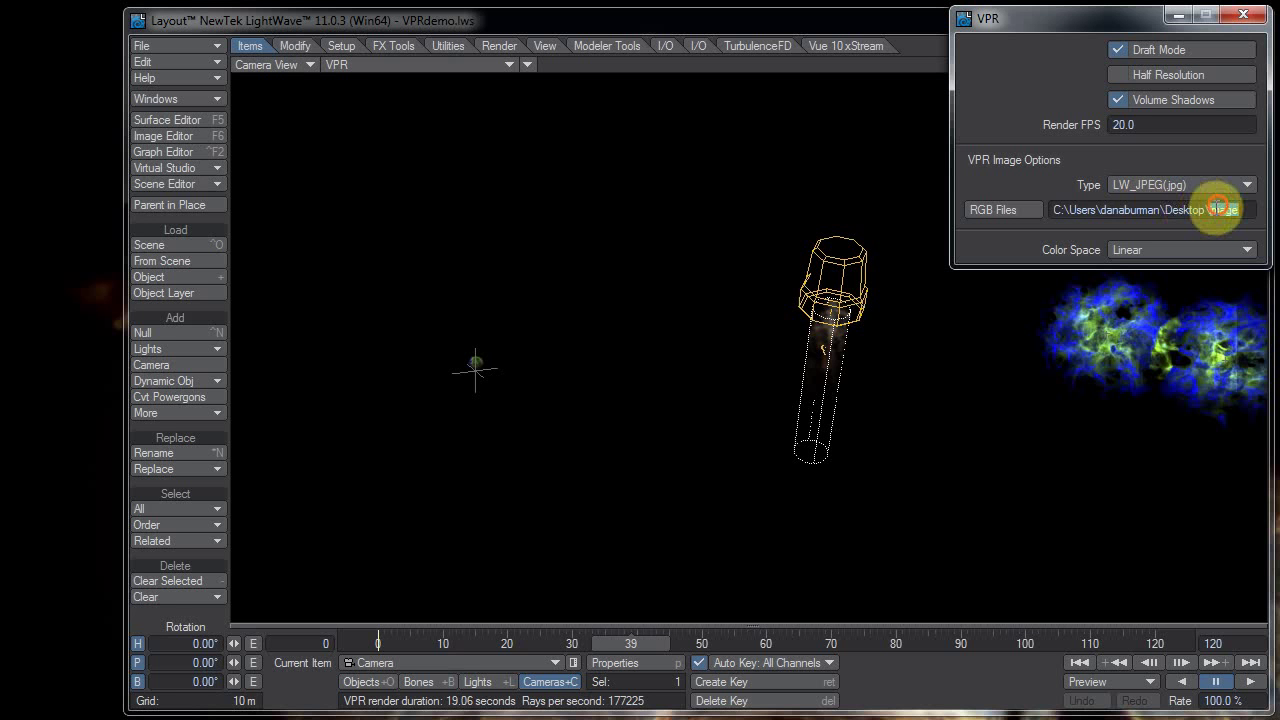
left_click_drag(1213, 207, 1145, 195)
Step: Move the VPR options window below the clouds, save the current VPR image and open the saved image0039 file from the desktop
left_click_drag(1080, 25, 1009, 384)
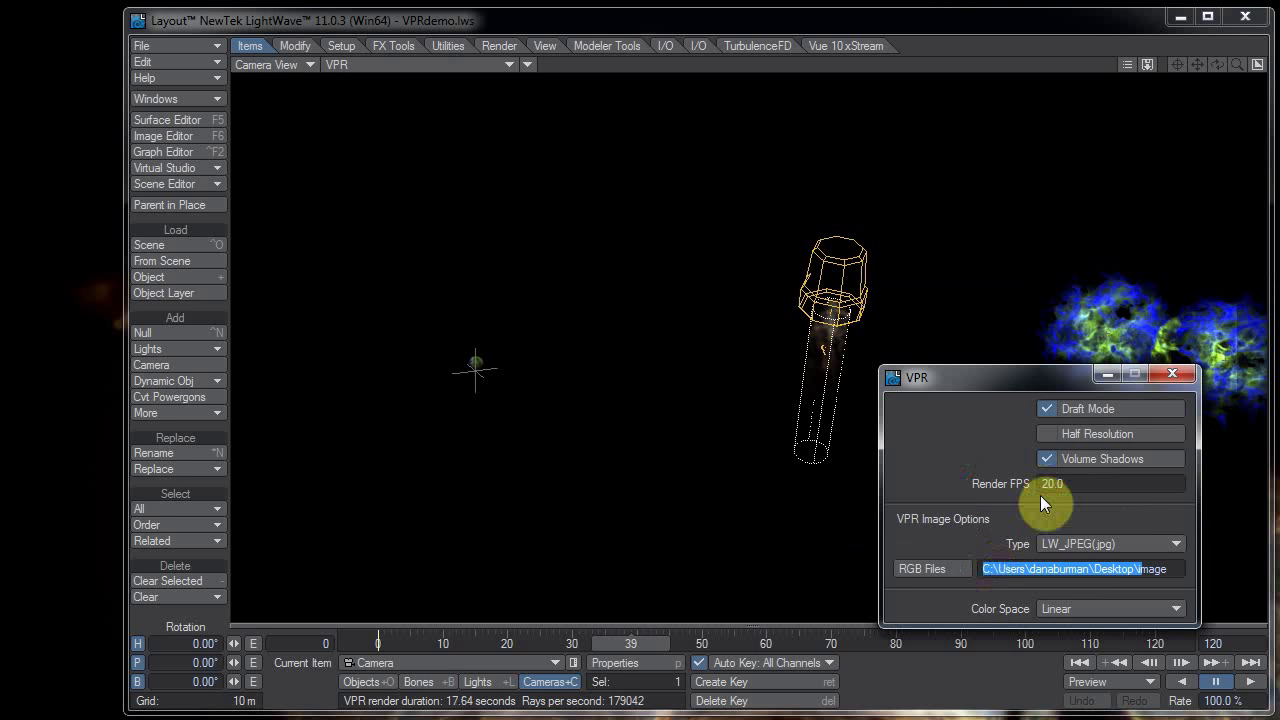
left_click(960, 468)
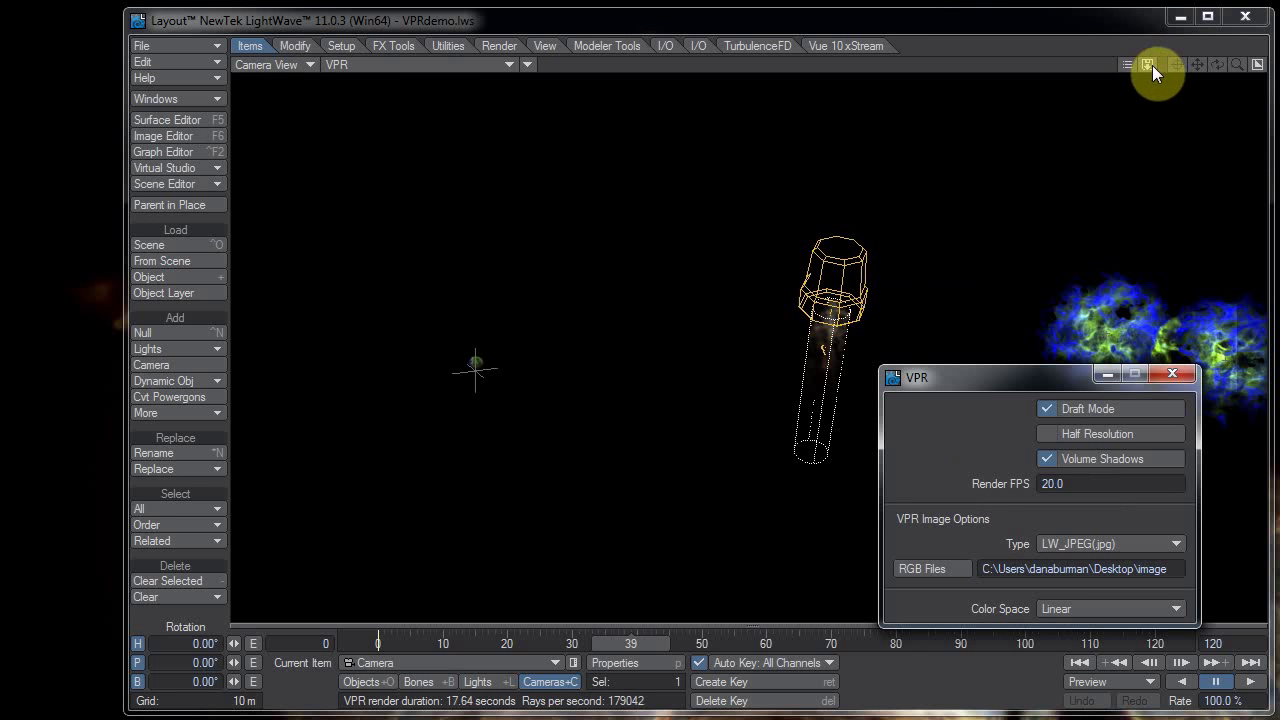
left_click(1147, 69)
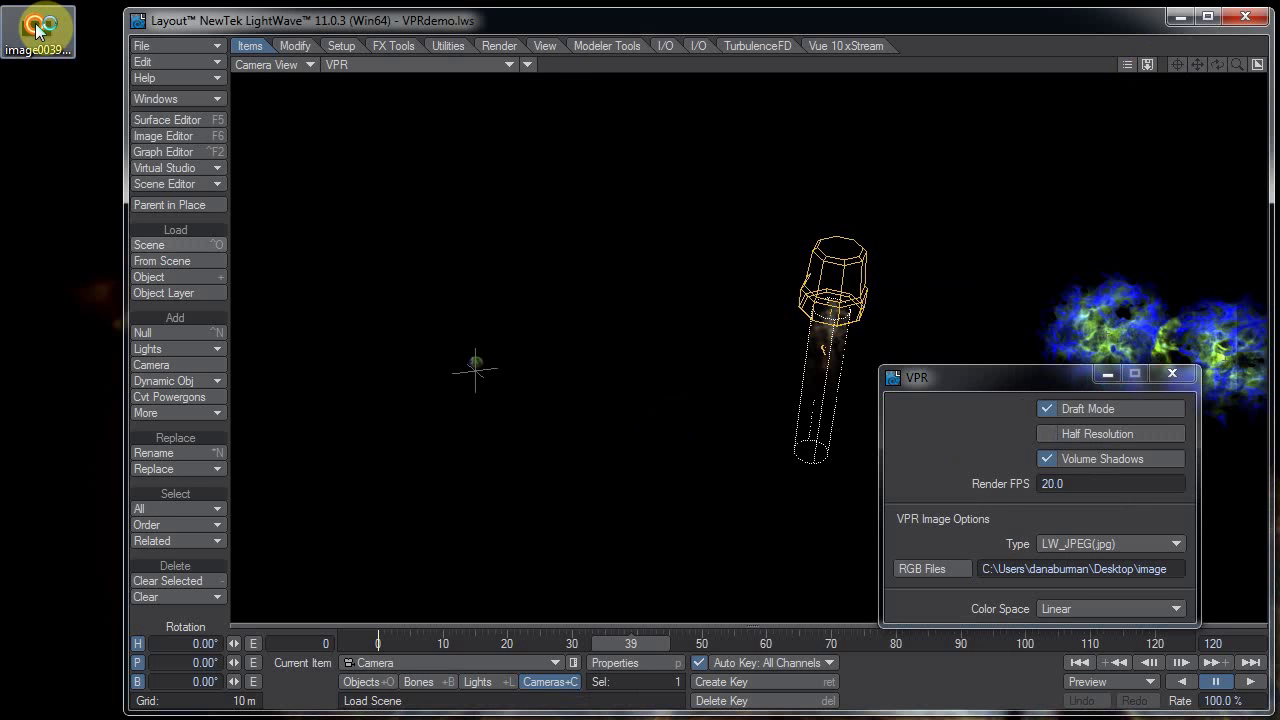
double_click(38, 31)
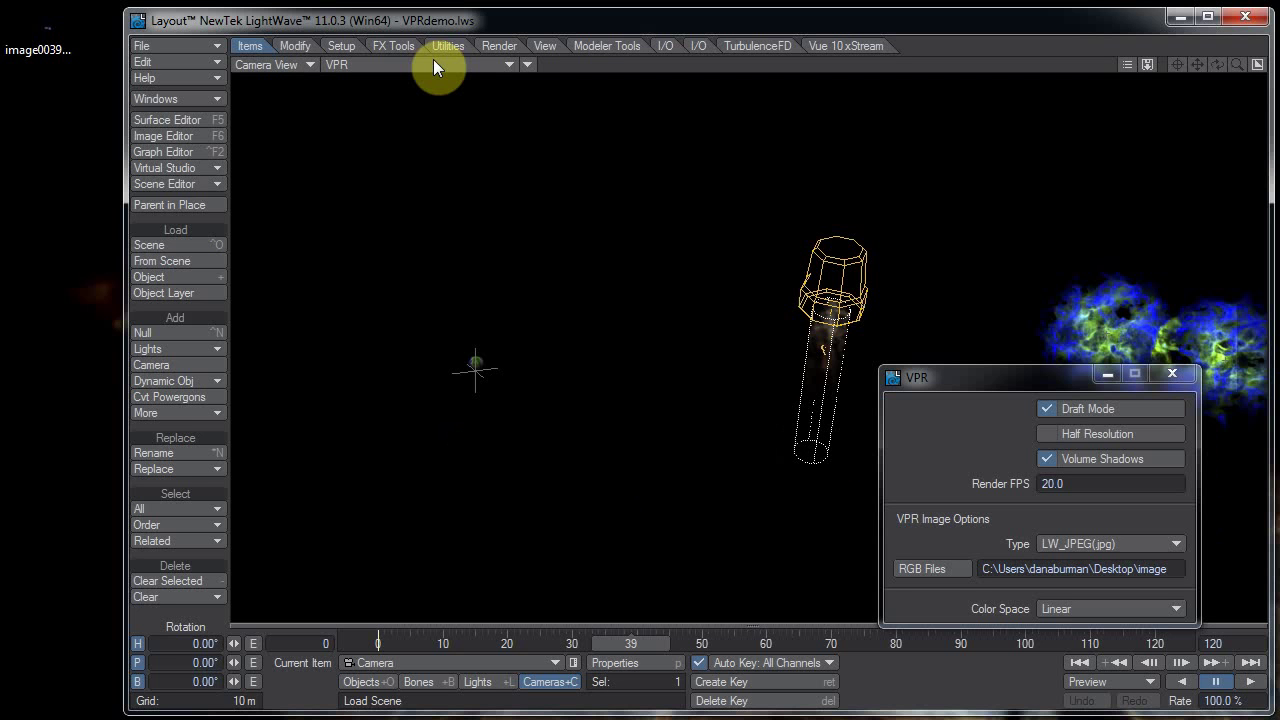
Step: Switch the camera view to Shaded Solid, try to save its image and close the VPR options window
left_click(433, 61)
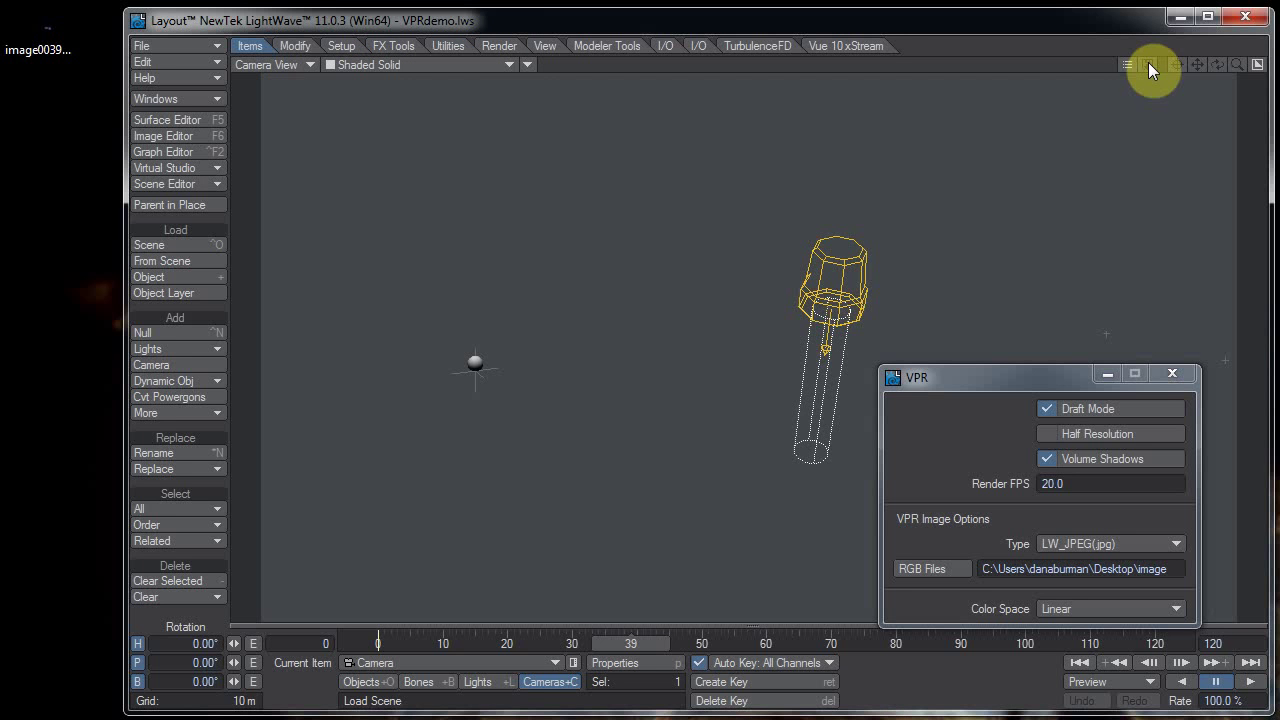
left_click(1148, 64)
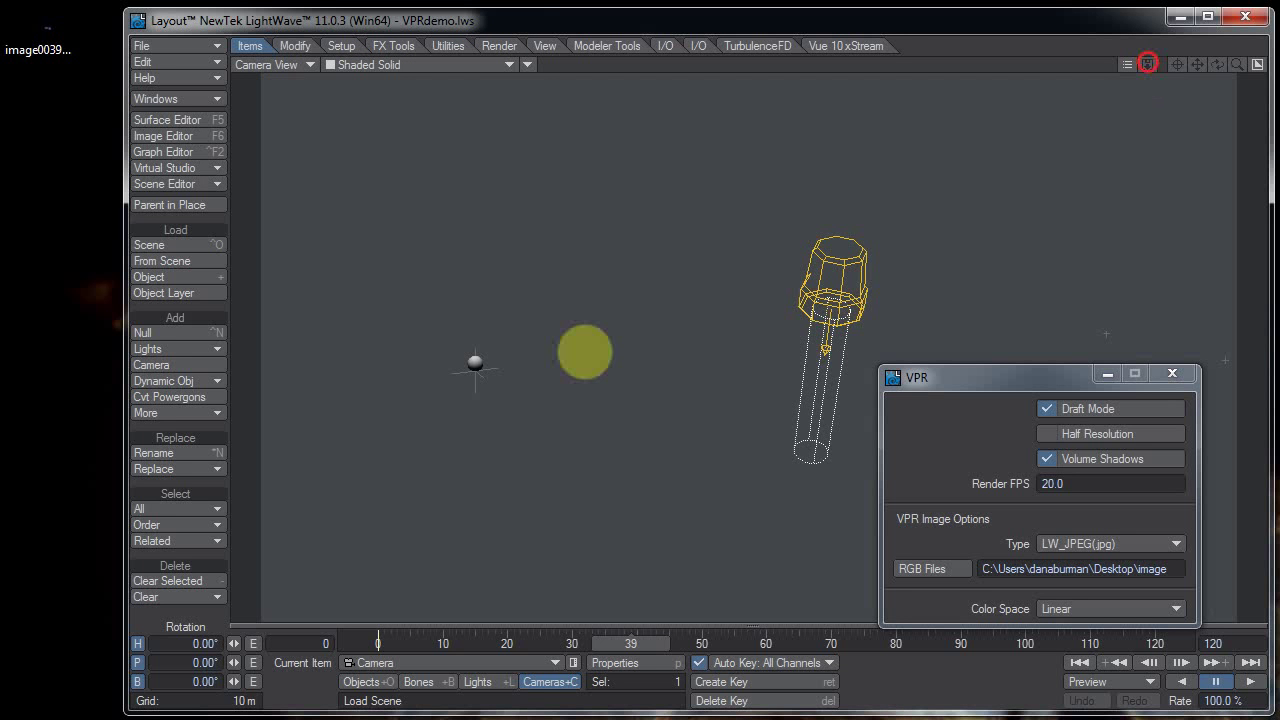
left_click(1172, 373)
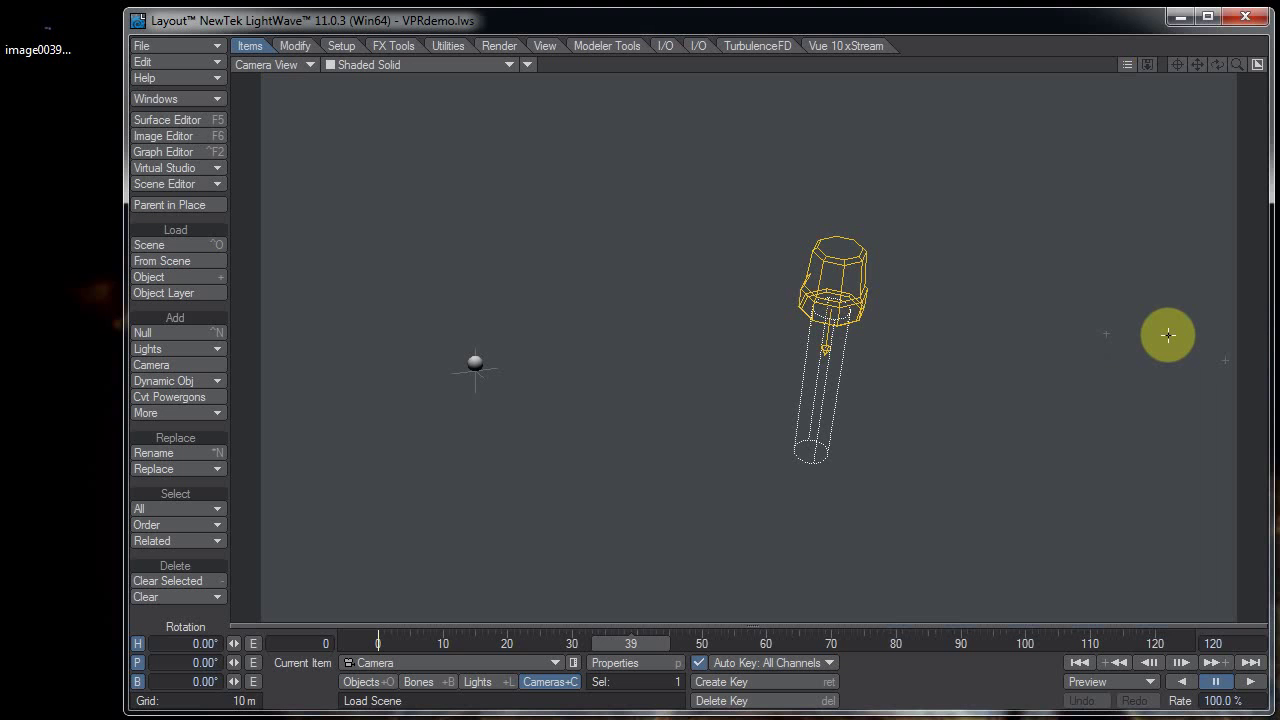
Step: Toggle VPR on and off in the camera view, leaving it on
key("ctrl+F9")
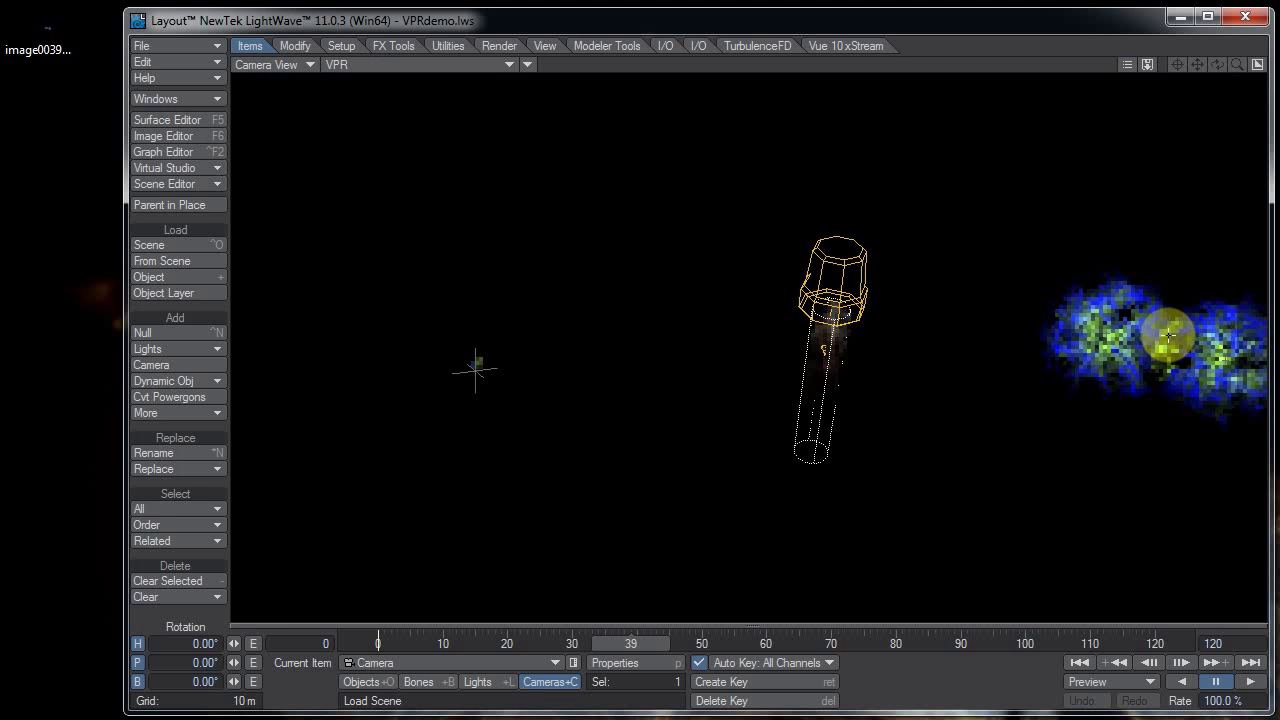
key("ctrl+F9")
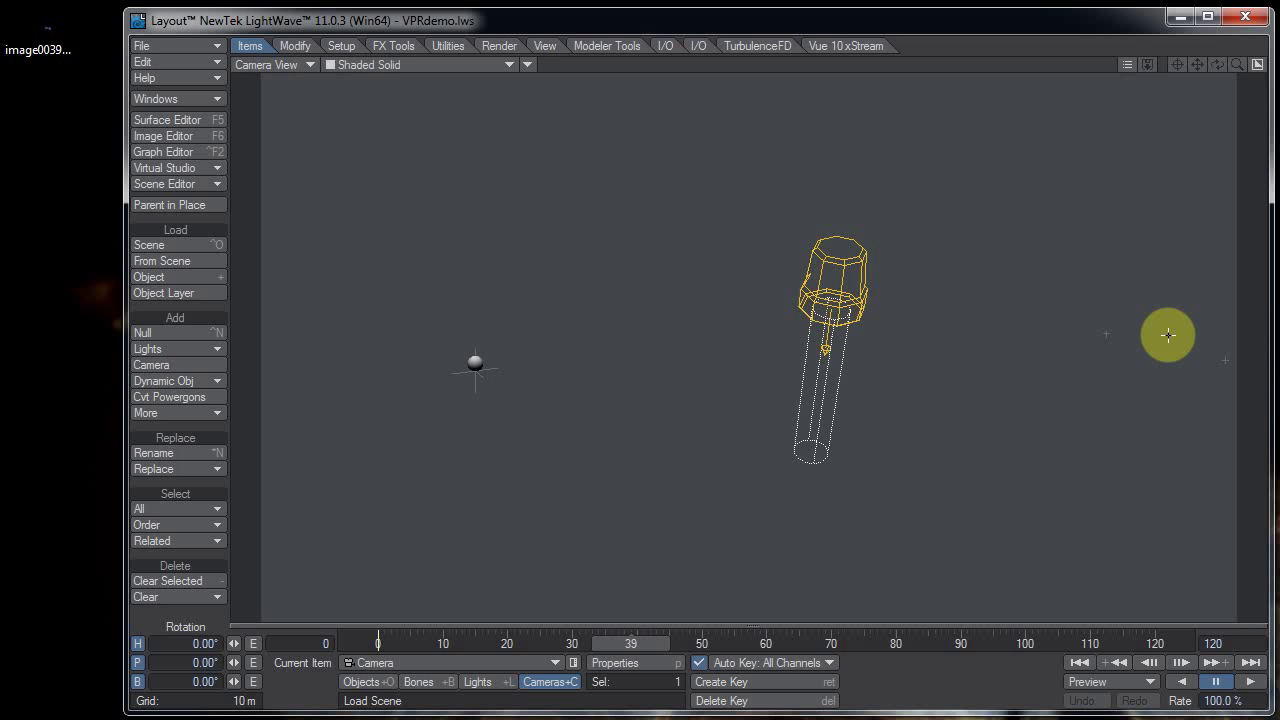
key("ctrl+F9")
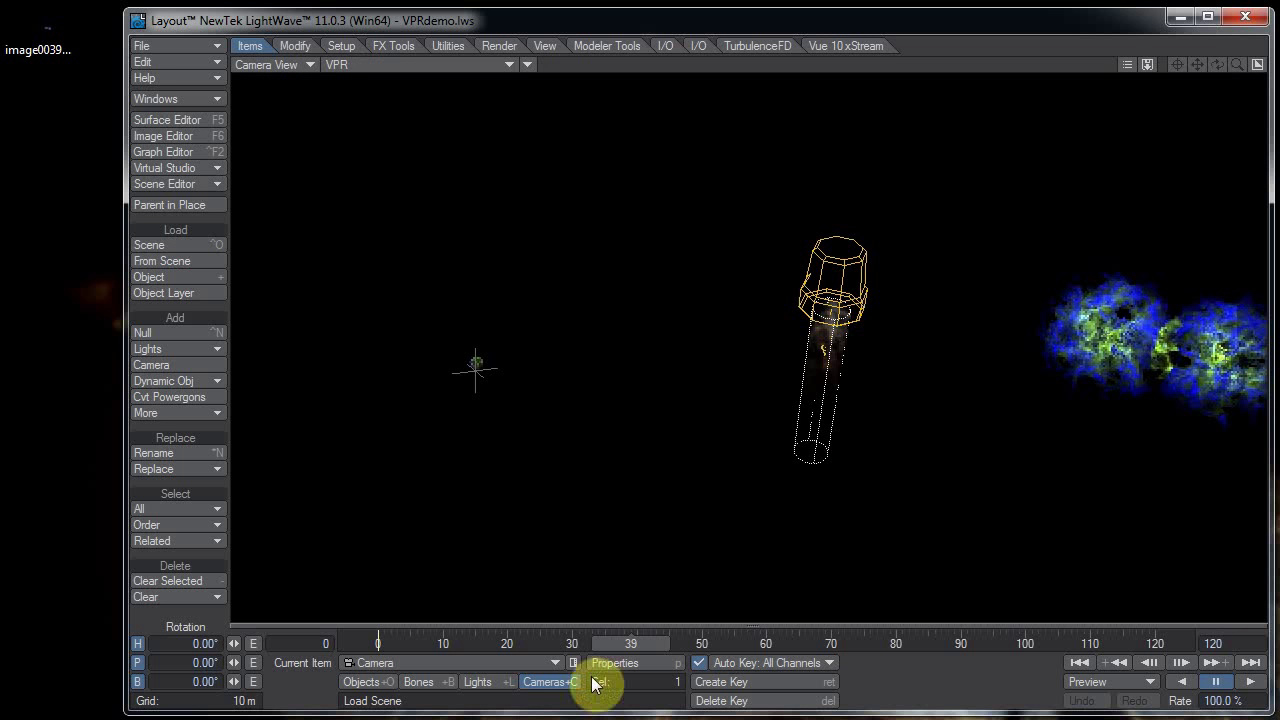
Step: Turn on the Limited Region for the VPR camera view and make the Layout window smaller
key("l")
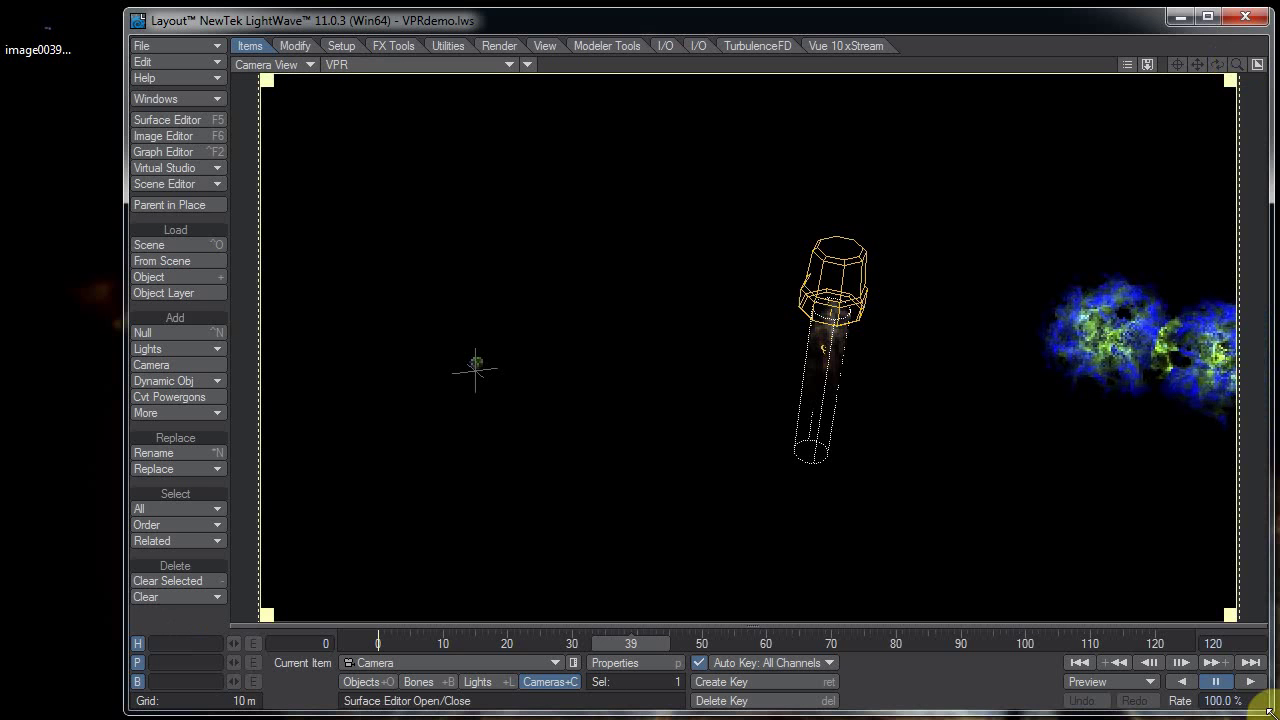
left_click_drag(1270, 709, 856, 398)
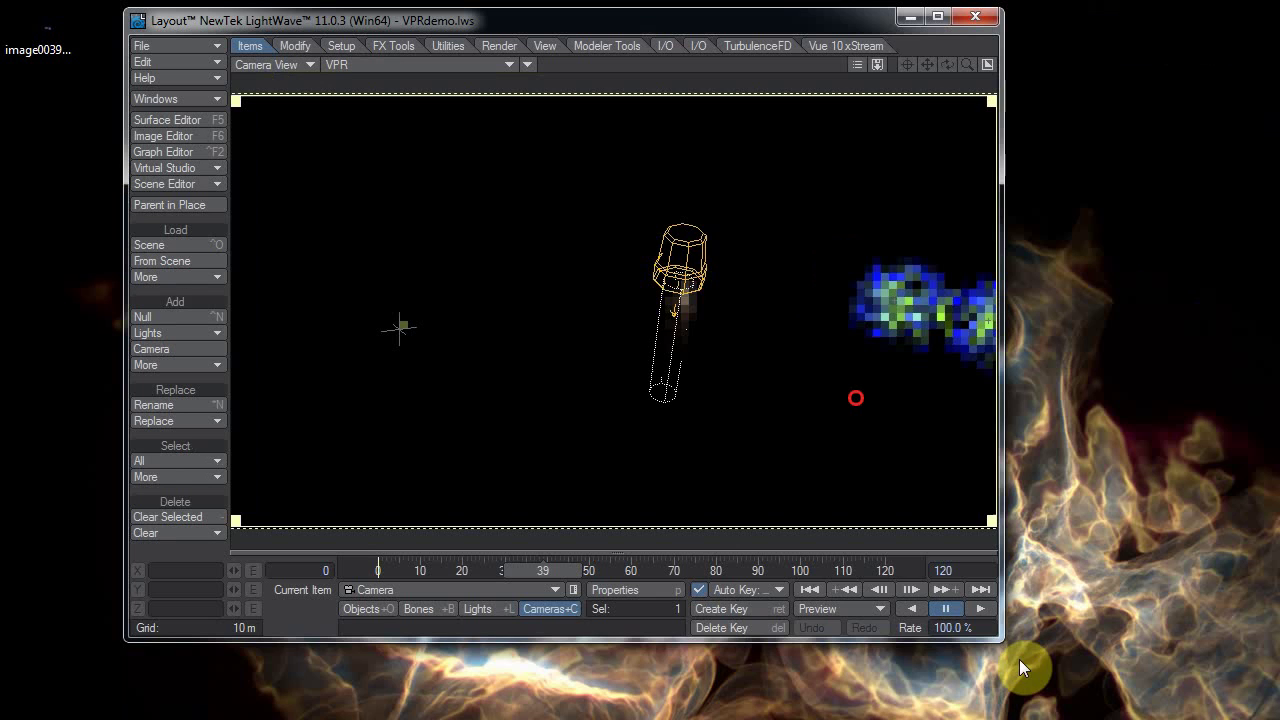
left_click_drag(1000, 636, 1025, 719)
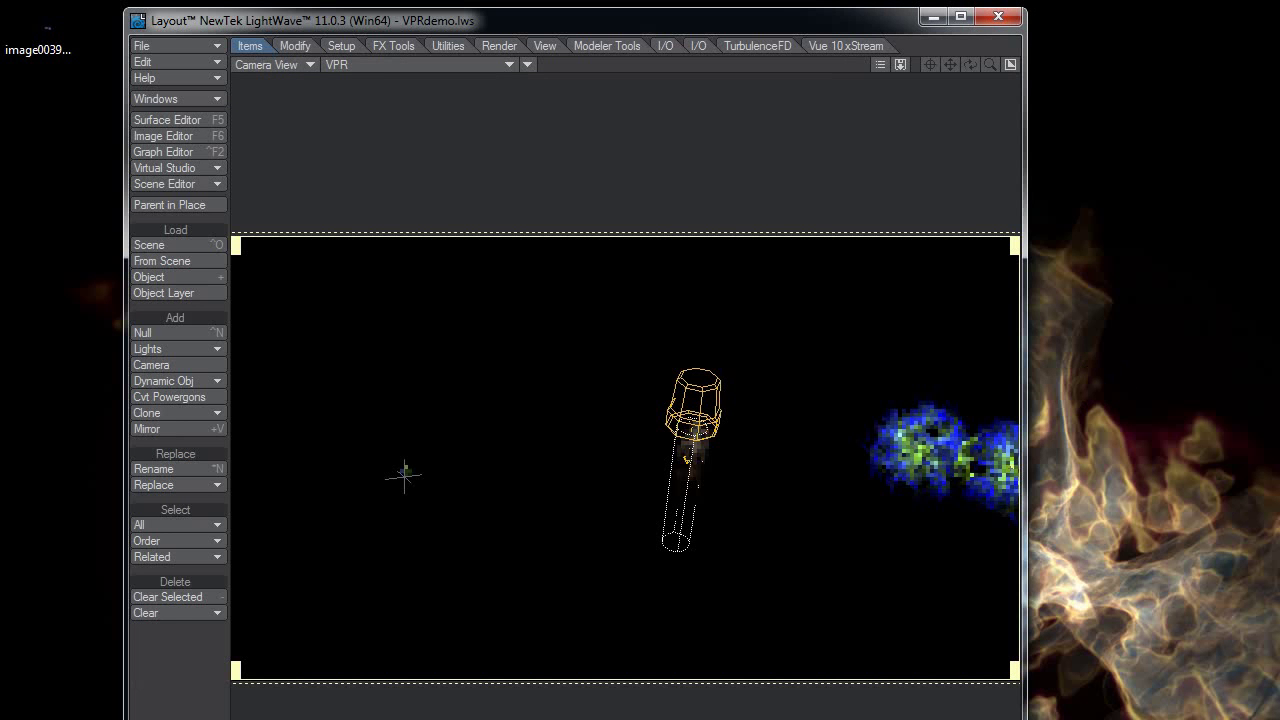
left_click_drag(1025, 719, 992, 711)
Step: Shrink the limited region to a small area over the blue-green clouds so VPR renders only there
left_click(224, 120)
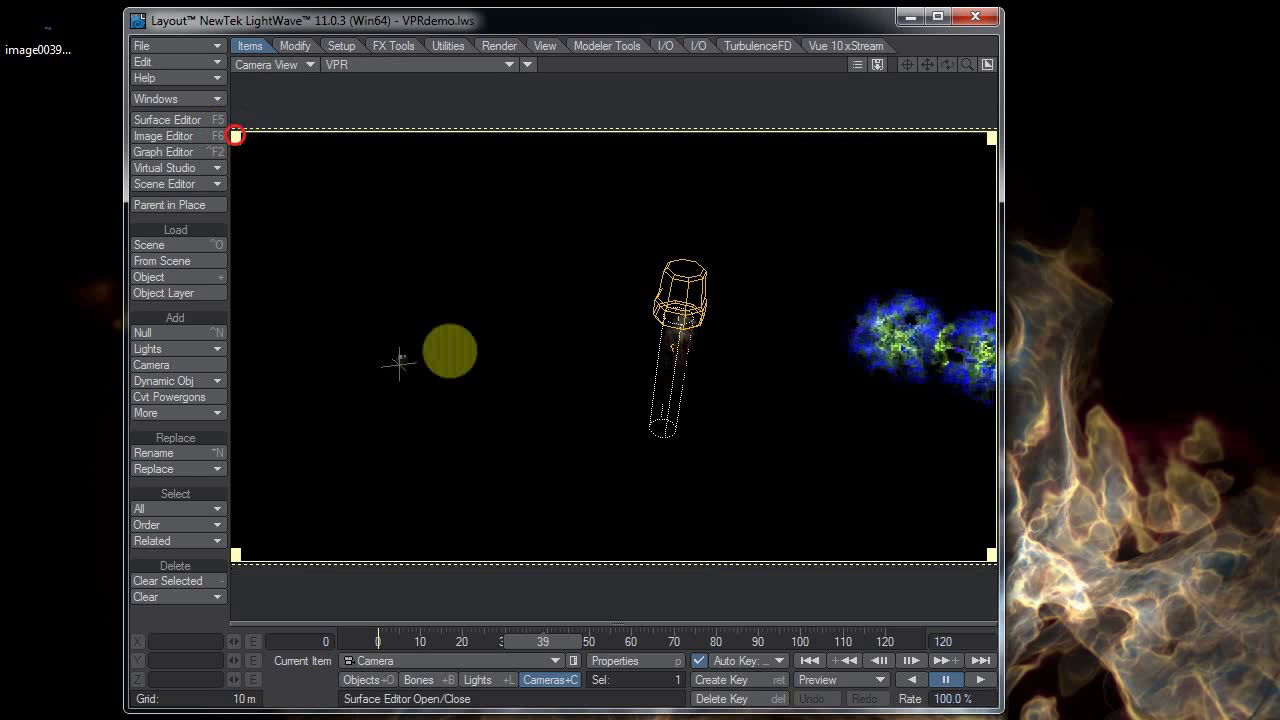
left_click_drag(235, 135, 880, 305)
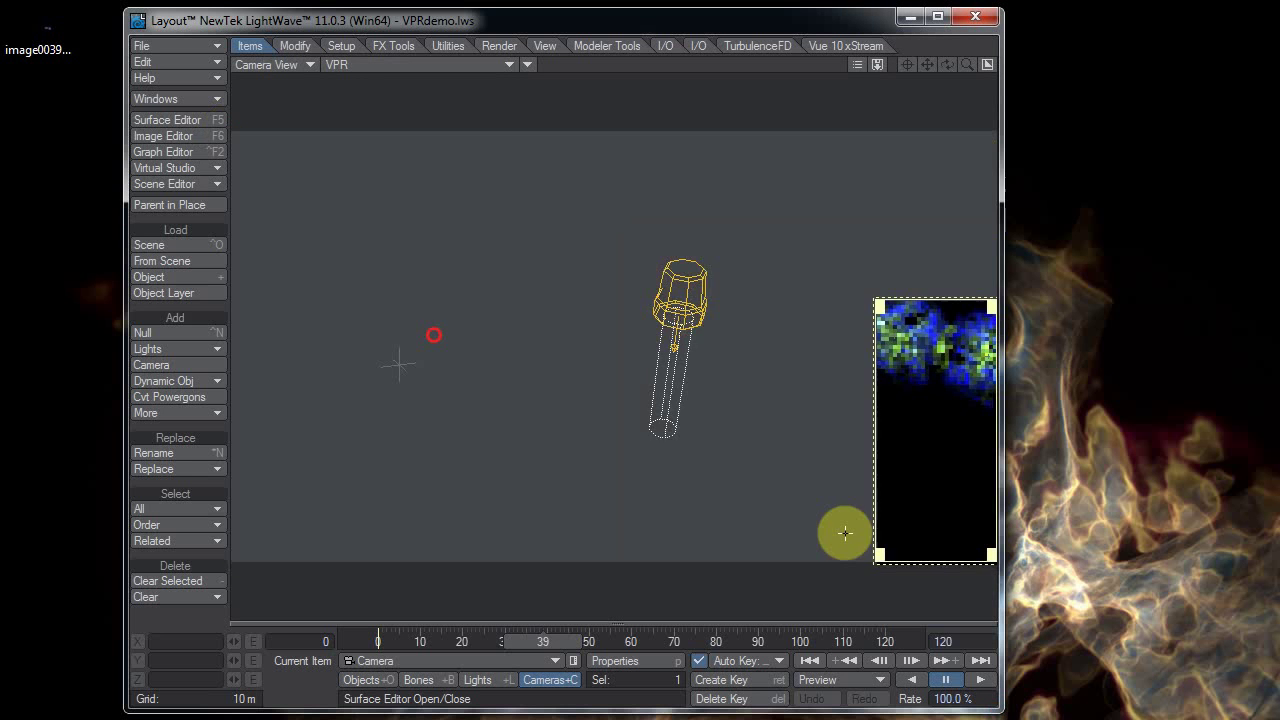
left_click_drag(991, 552, 434, 335)
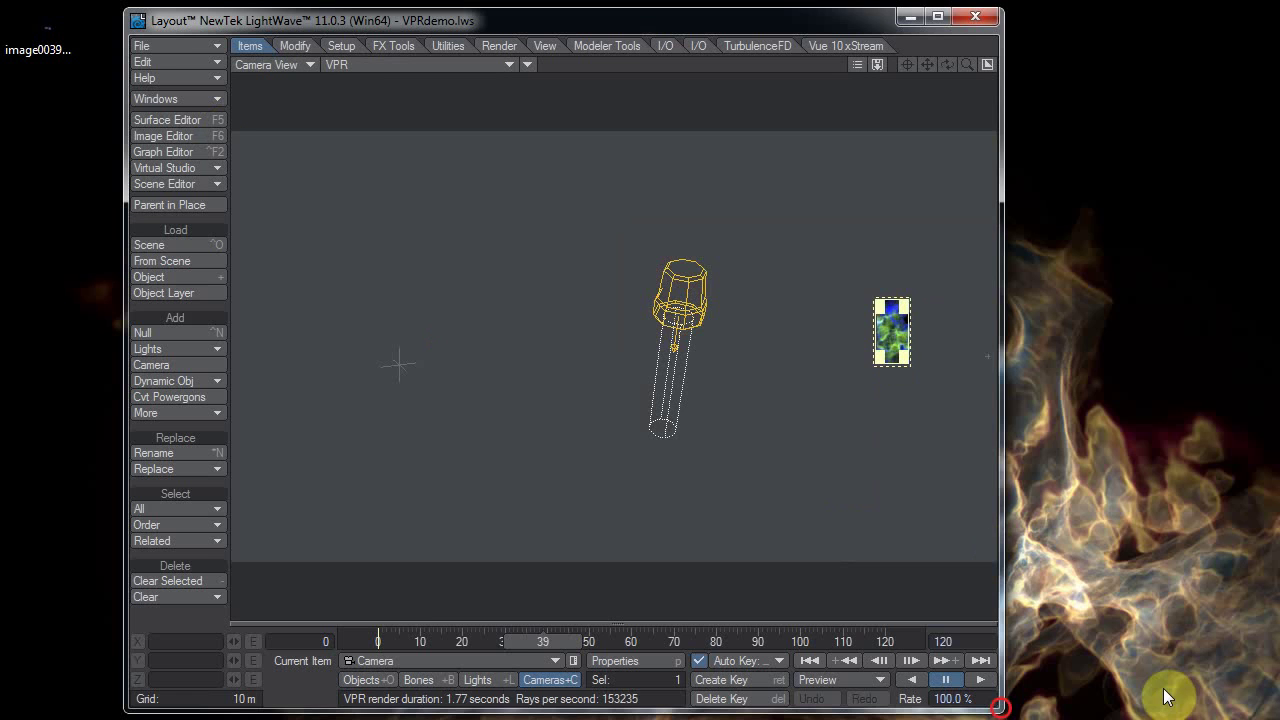
Step: Widen the Layout window again, and briefly open and close the VPR options window
left_click_drag(1163, 688, 1250, 696)
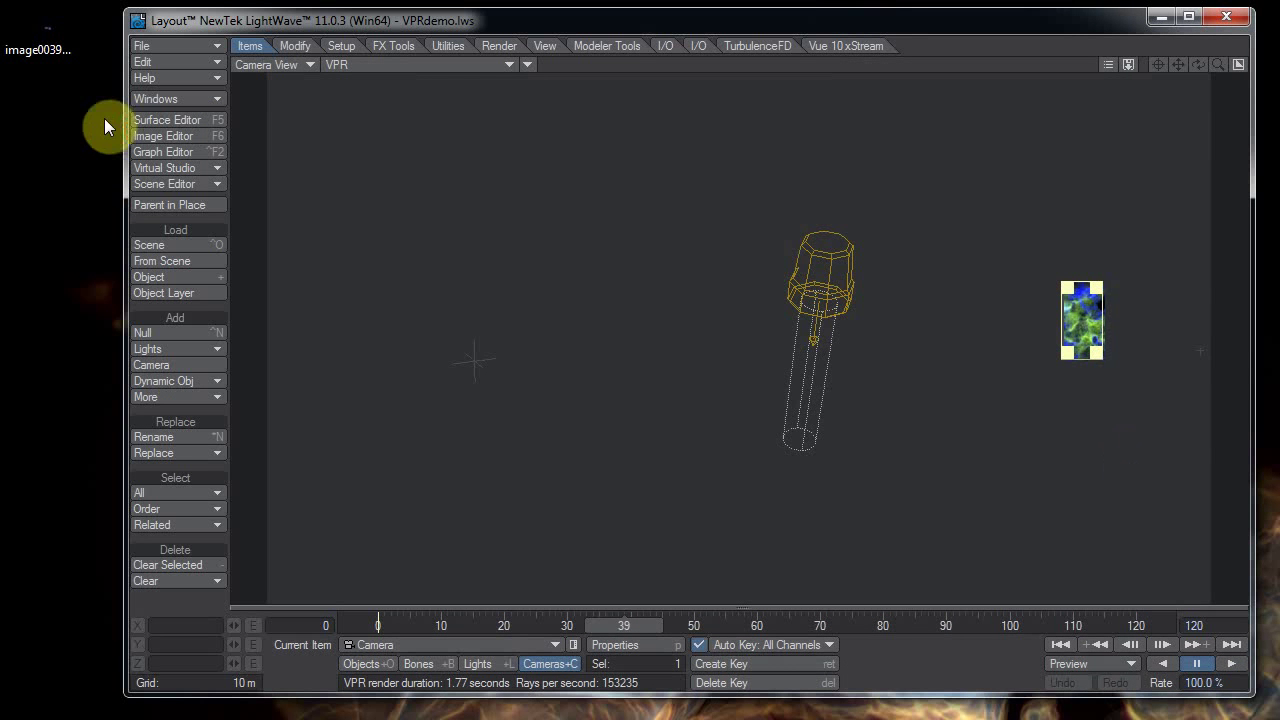
left_click(122, 152)
left_click_drag(92, 138, 86, 137)
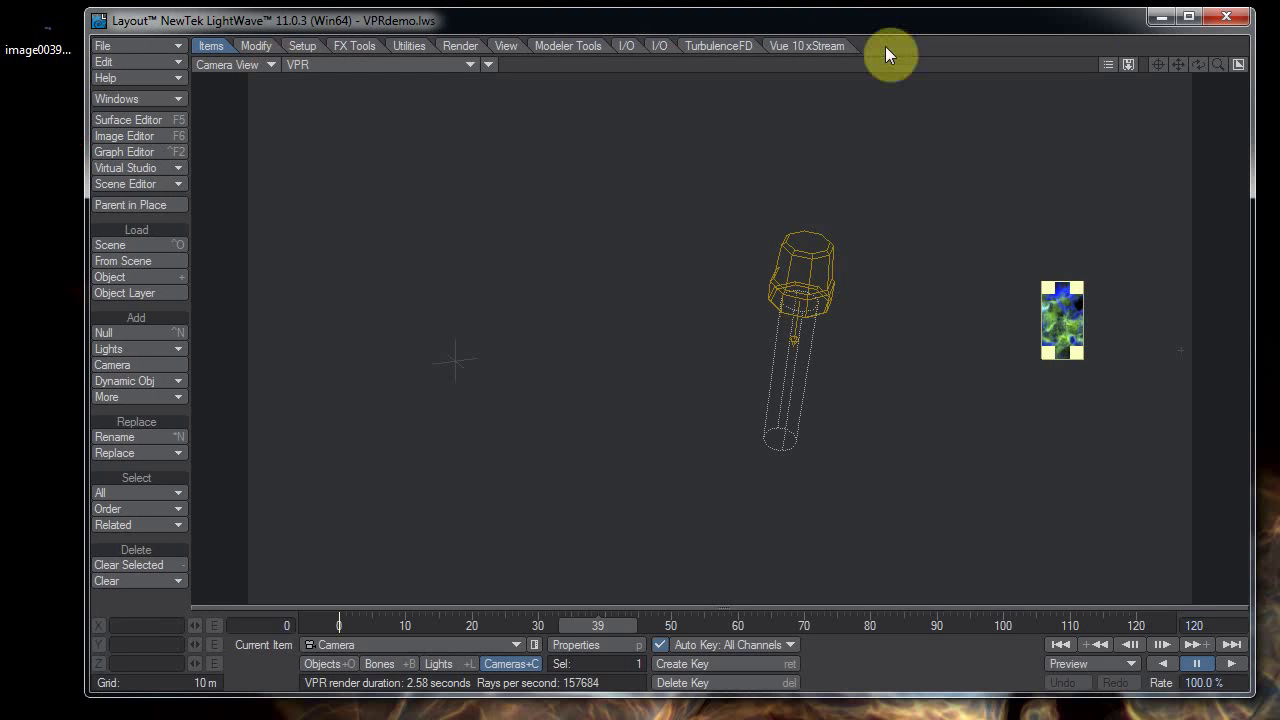
left_click(1104, 64)
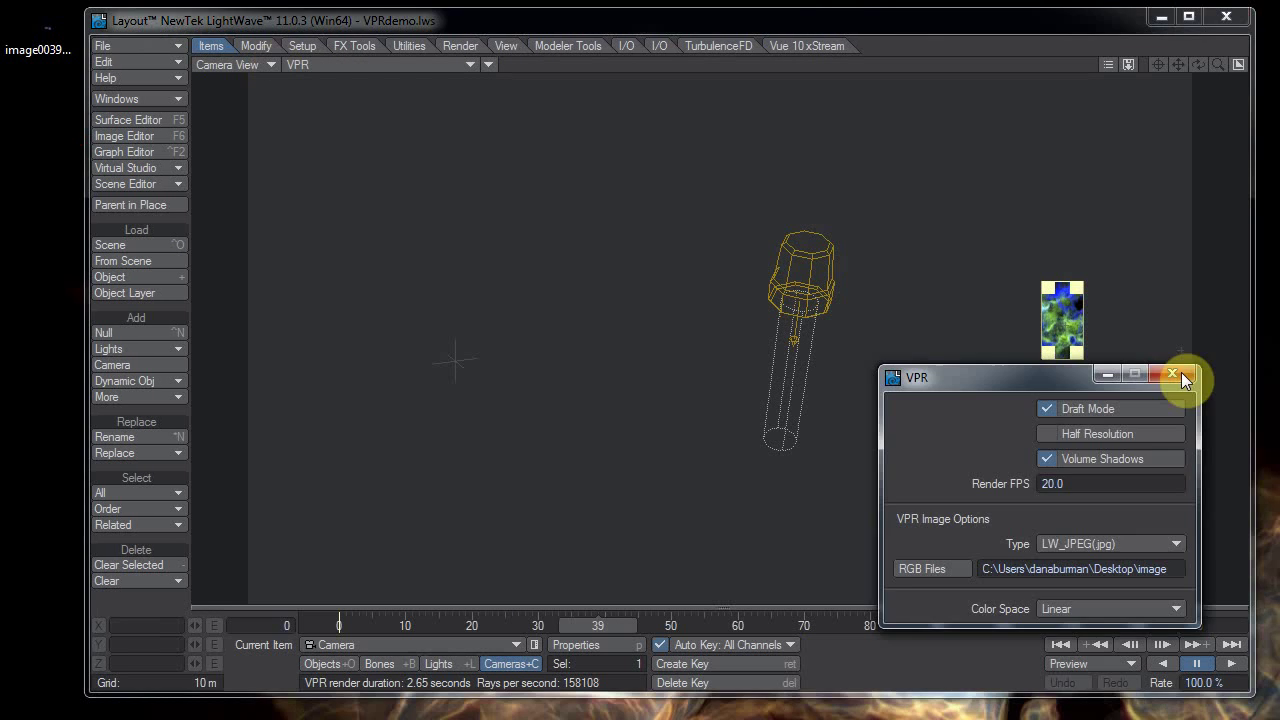
left_click(1186, 371)
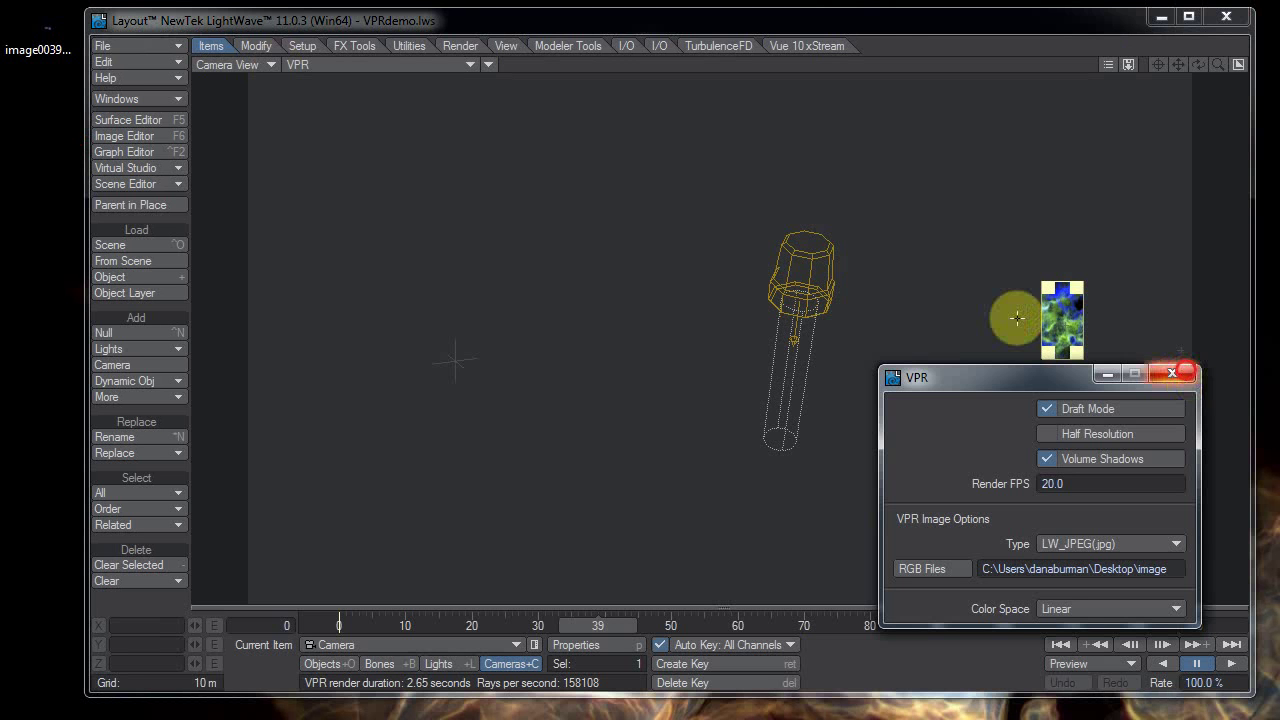
Step: Load the recent scene KaleidoTest.lws without saving the changes to VPRdemo.lws
left_click(143, 52)
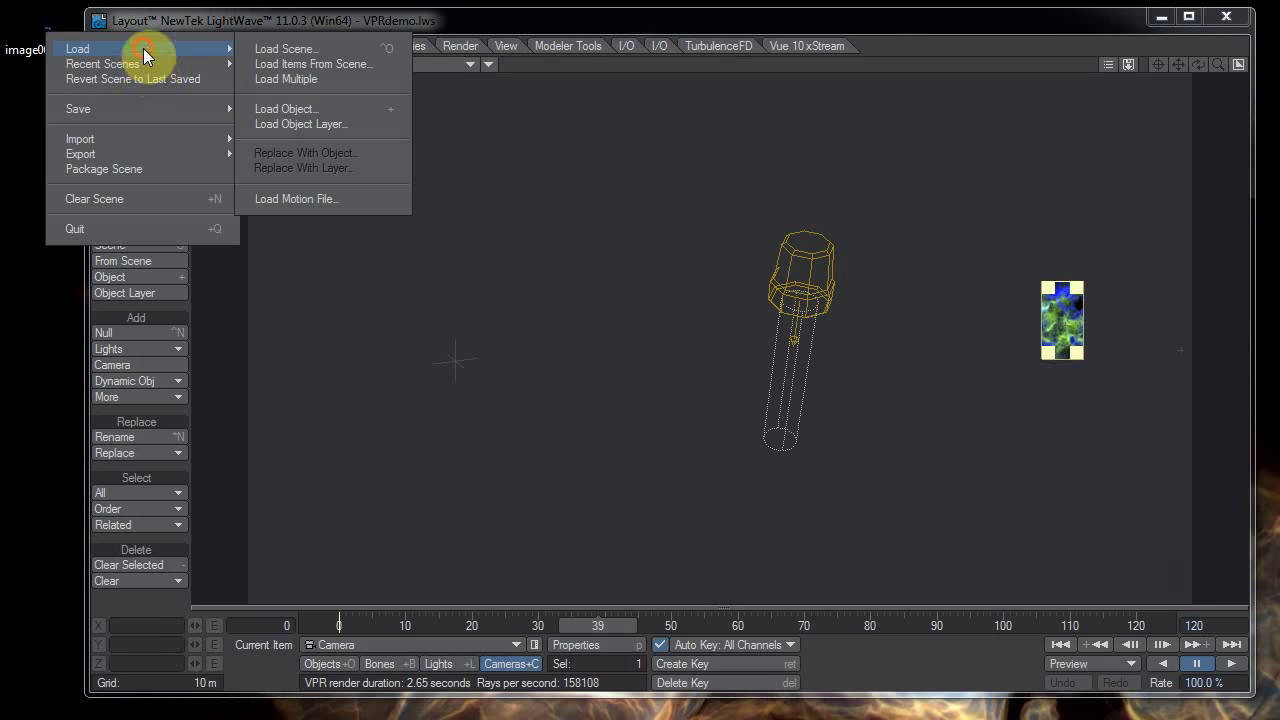
mouse_move(146, 62)
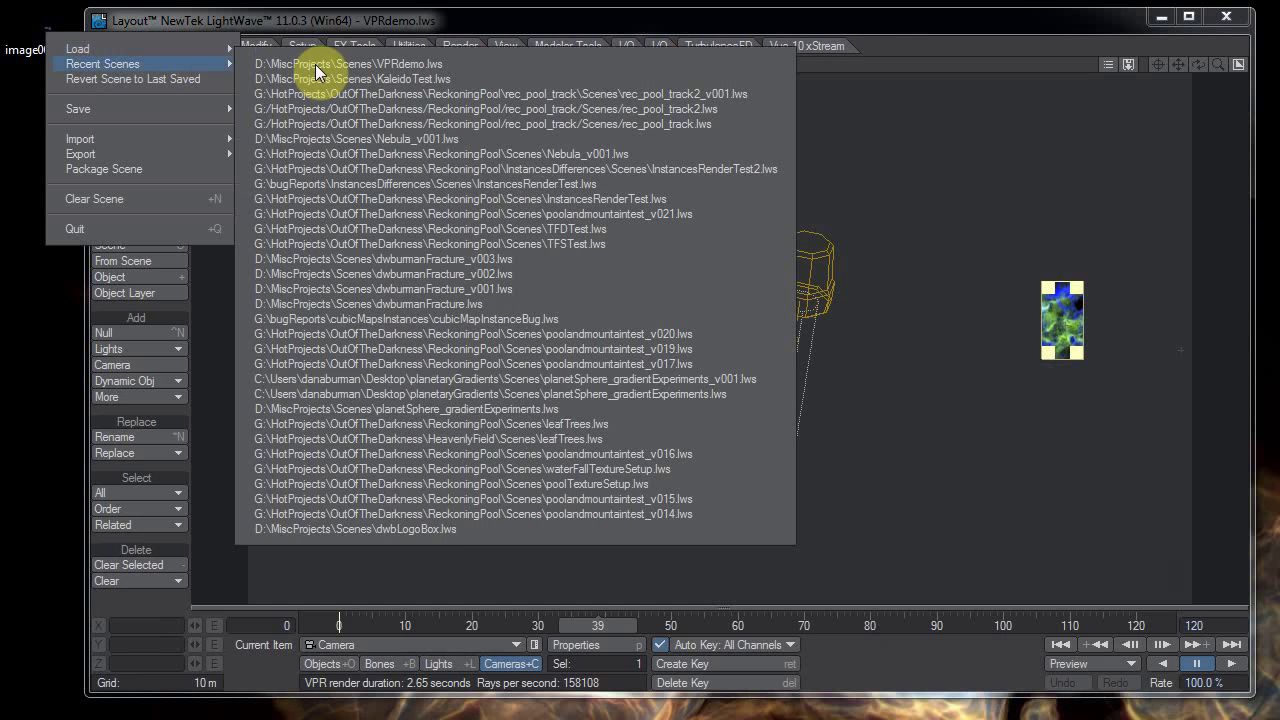
left_click(315, 77)
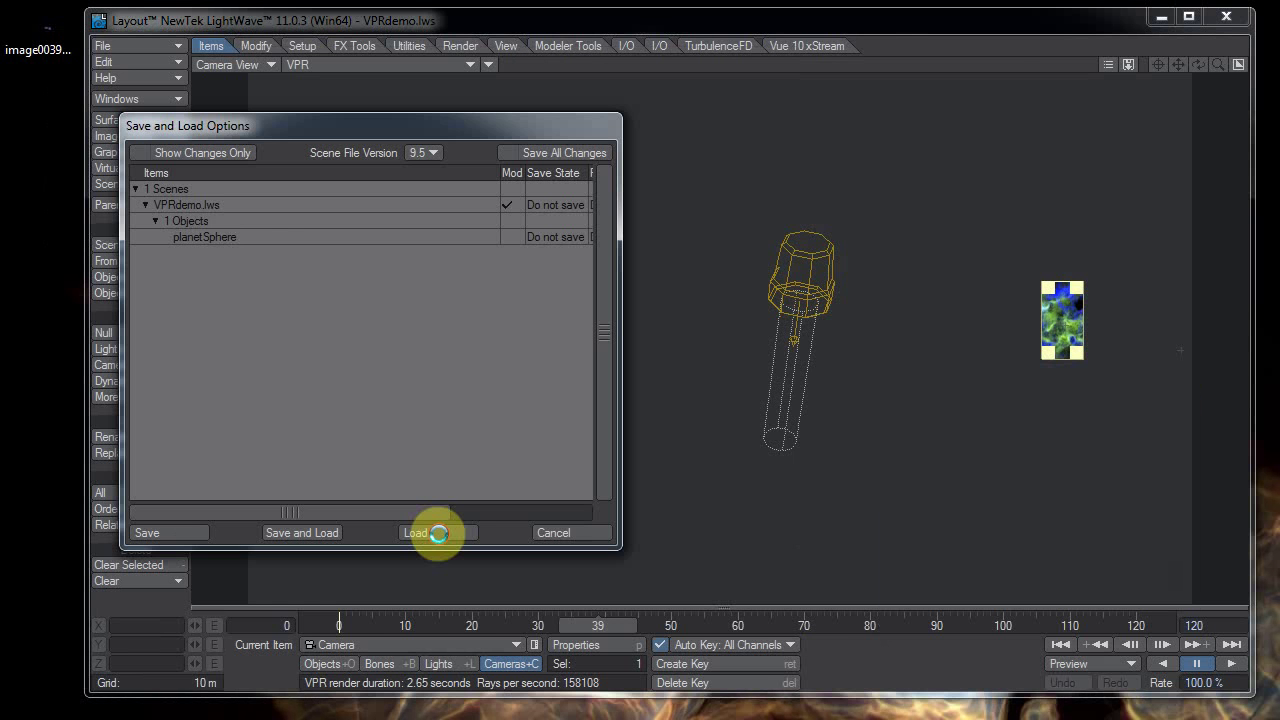
left_click(438, 533)
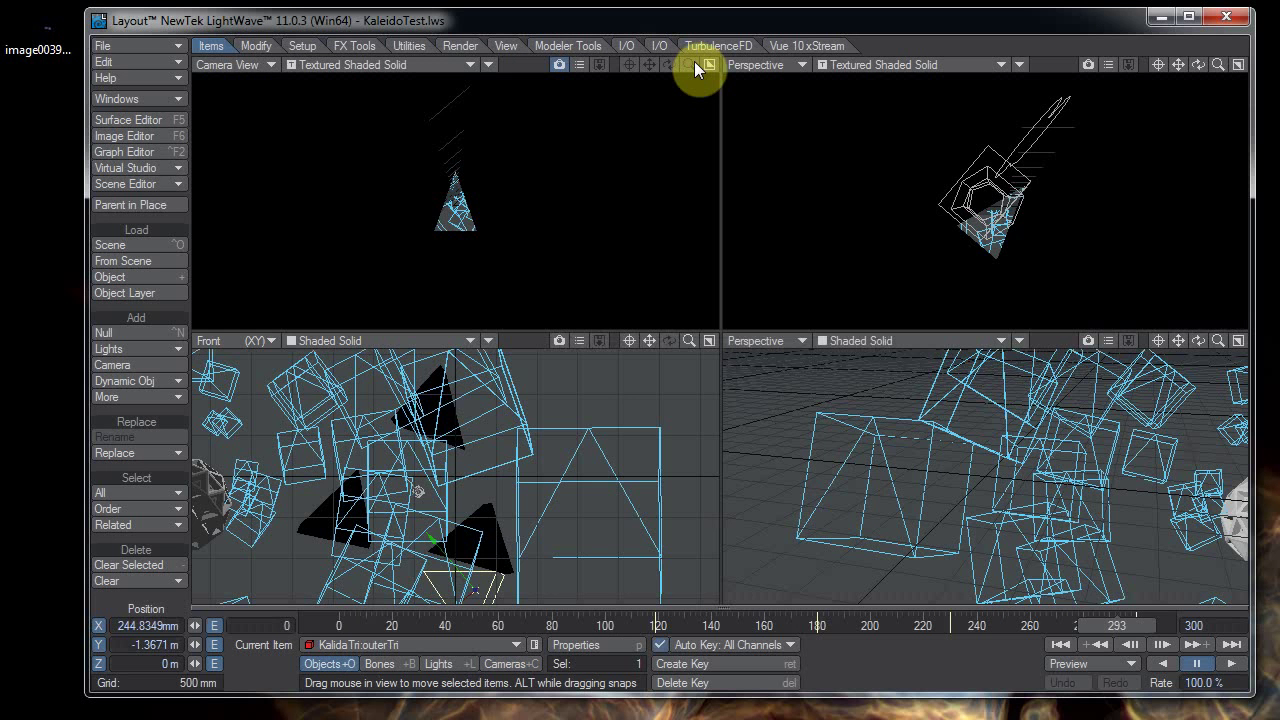
Step: Enlarge the Camera View to fill the viewport area and set its display mode to VPR
left_click(710, 65)
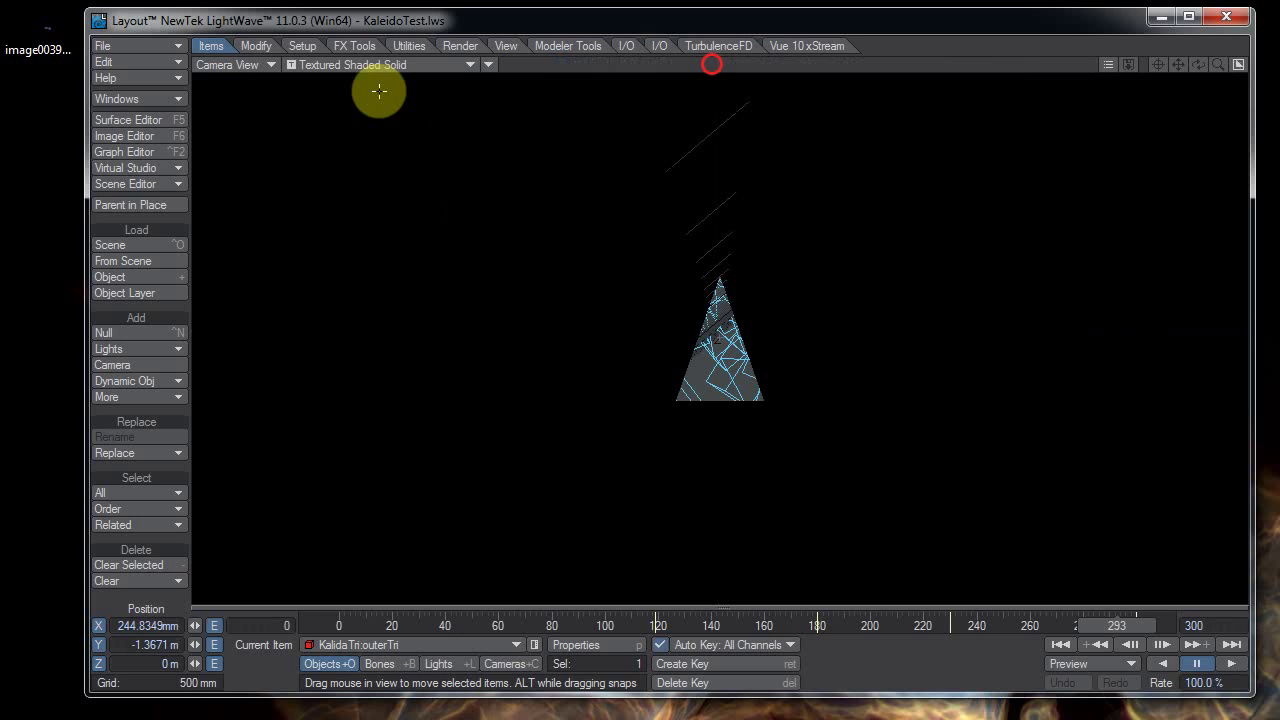
left_click(365, 65)
left_click(340, 120)
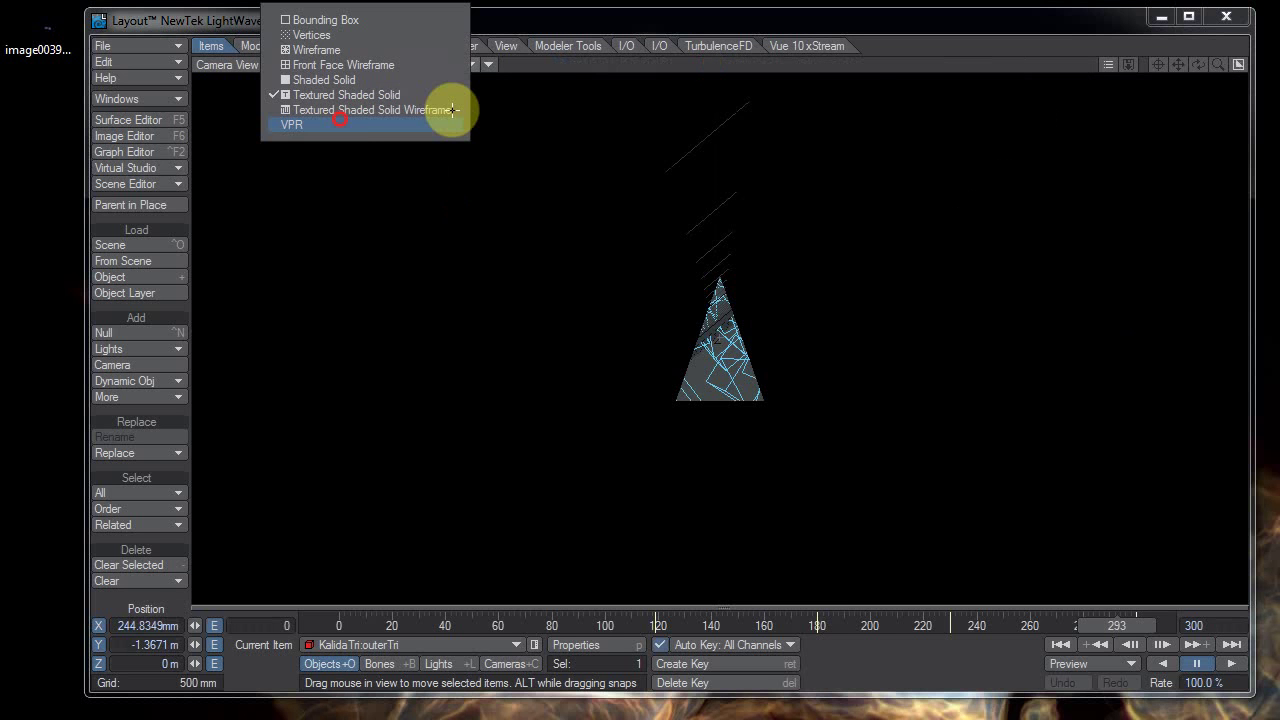
left_click(340, 122)
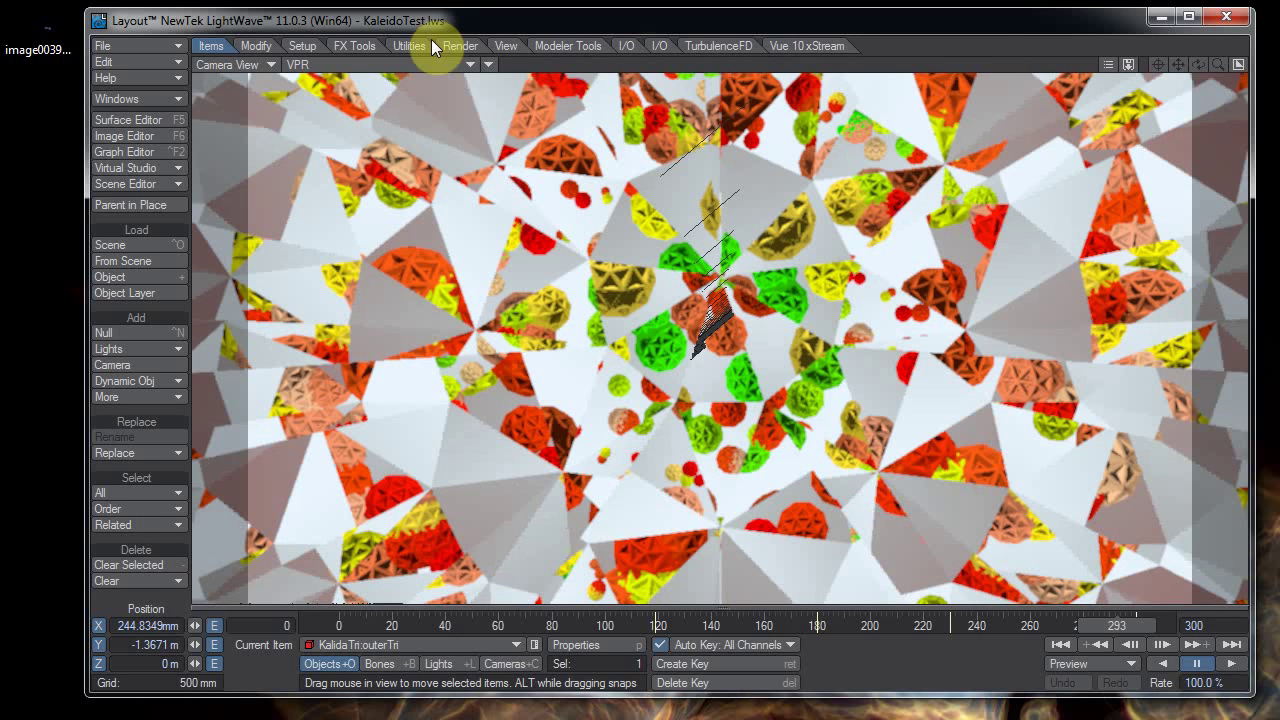
Step: Turn off OpenGL Overlay and OpenGL Wireframe for the VPR camera view
left_click(487, 65)
left_click(488, 64)
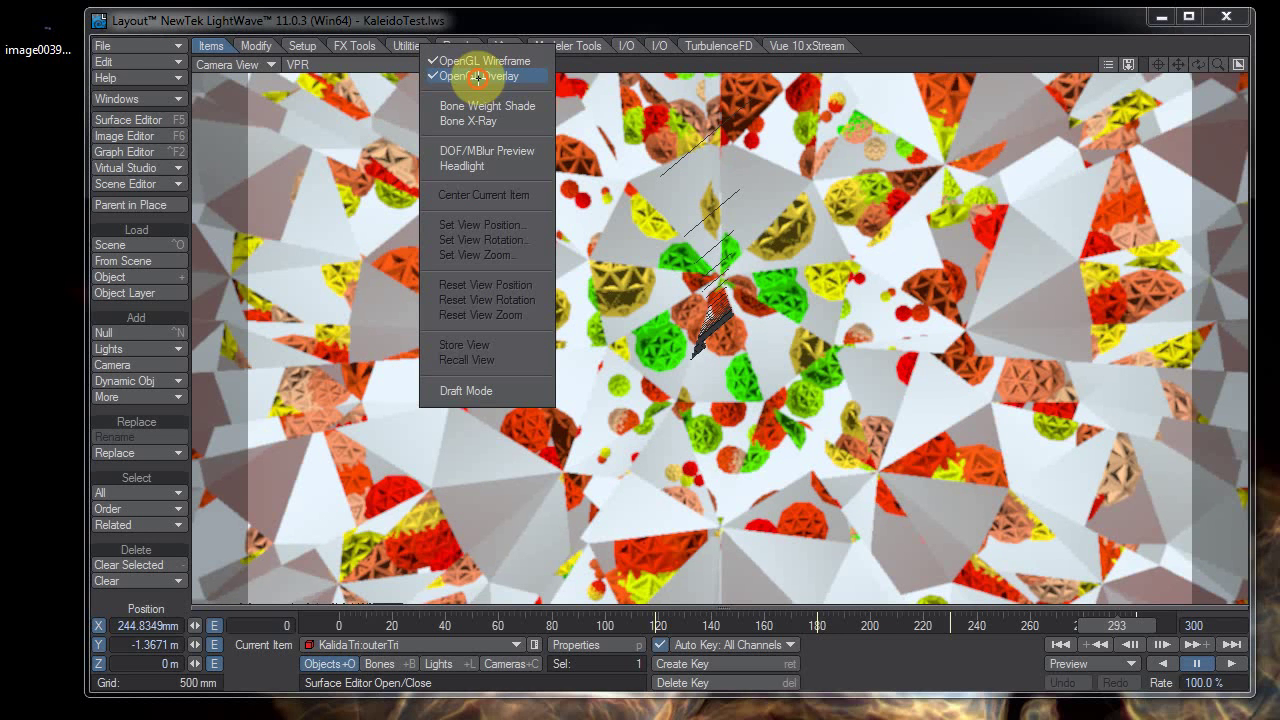
left_click(477, 76)
left_click(489, 64)
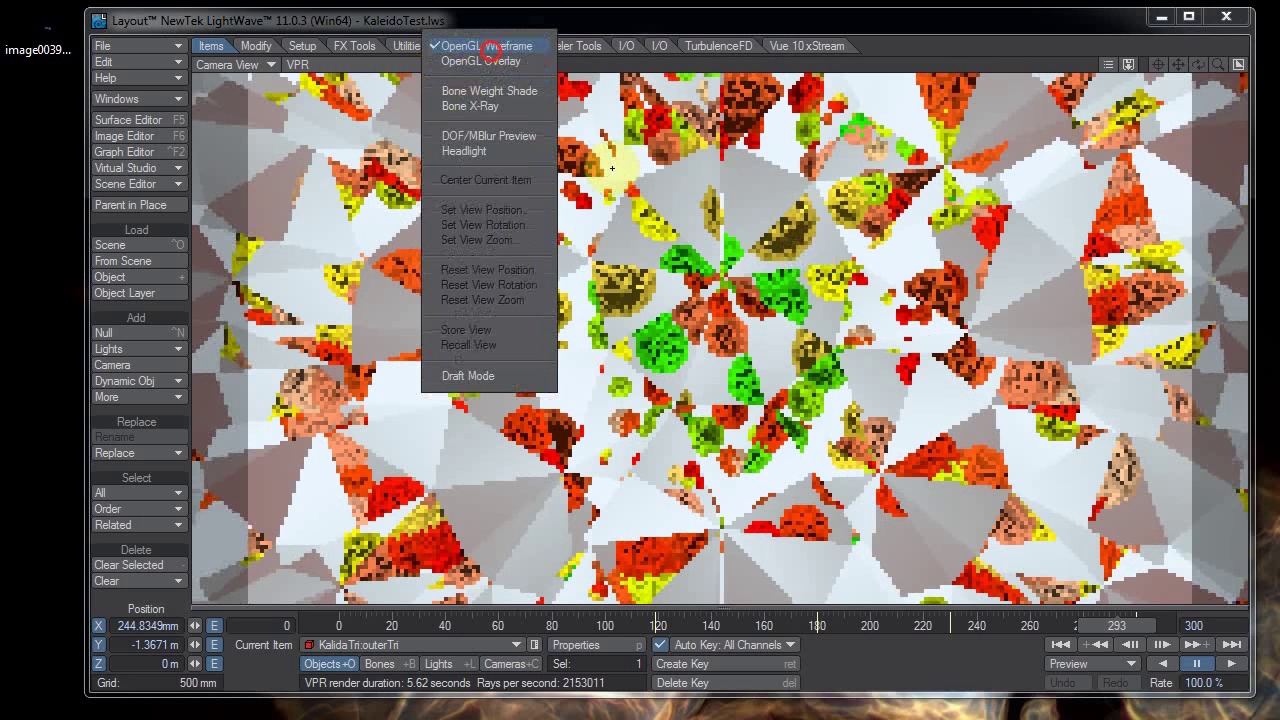
left_click(490, 51)
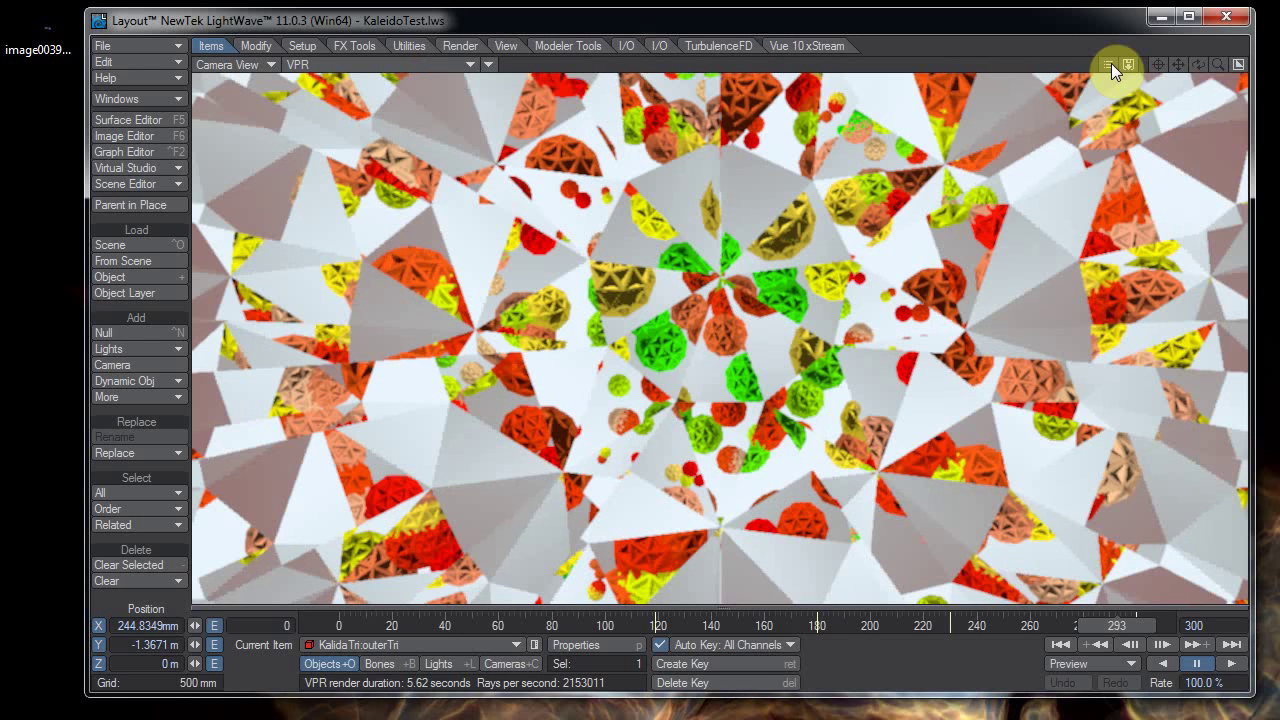
Step: Turn on Draft Mode in the camera view's VPR options and move the options window off the rendered image
left_click(1109, 64)
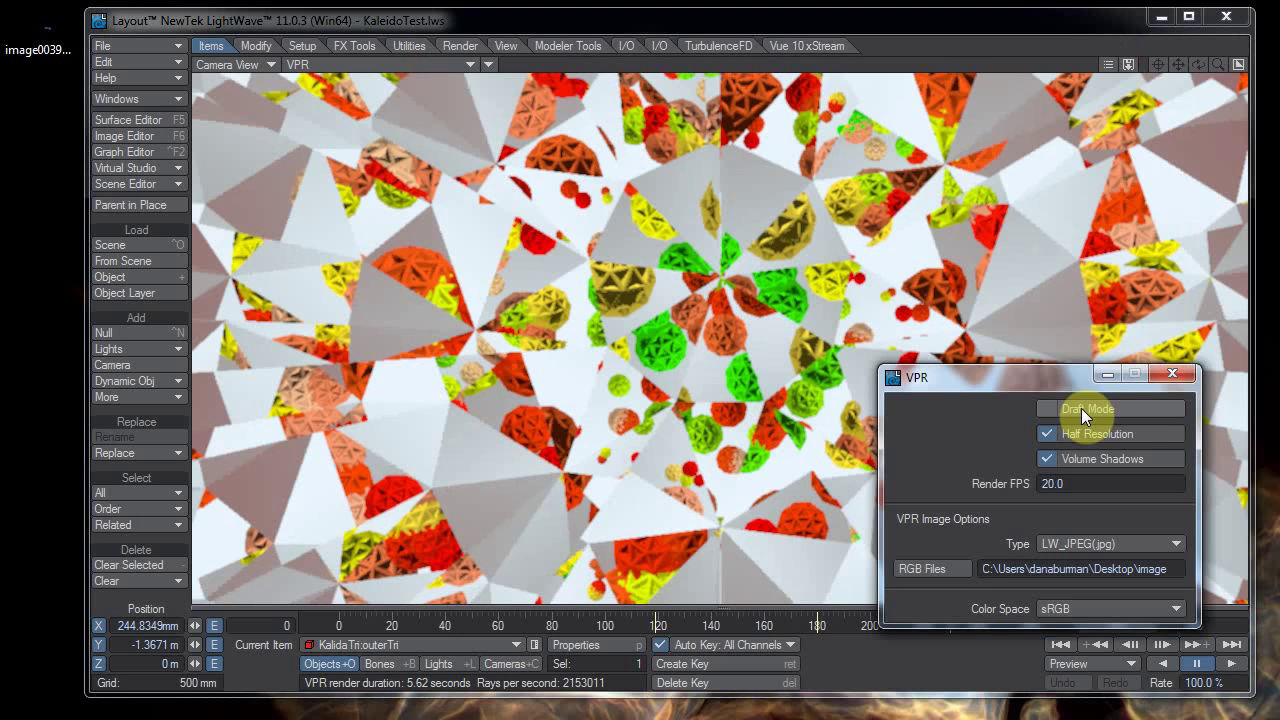
left_click(1078, 410)
left_click_drag(1016, 379, 1067, 307)
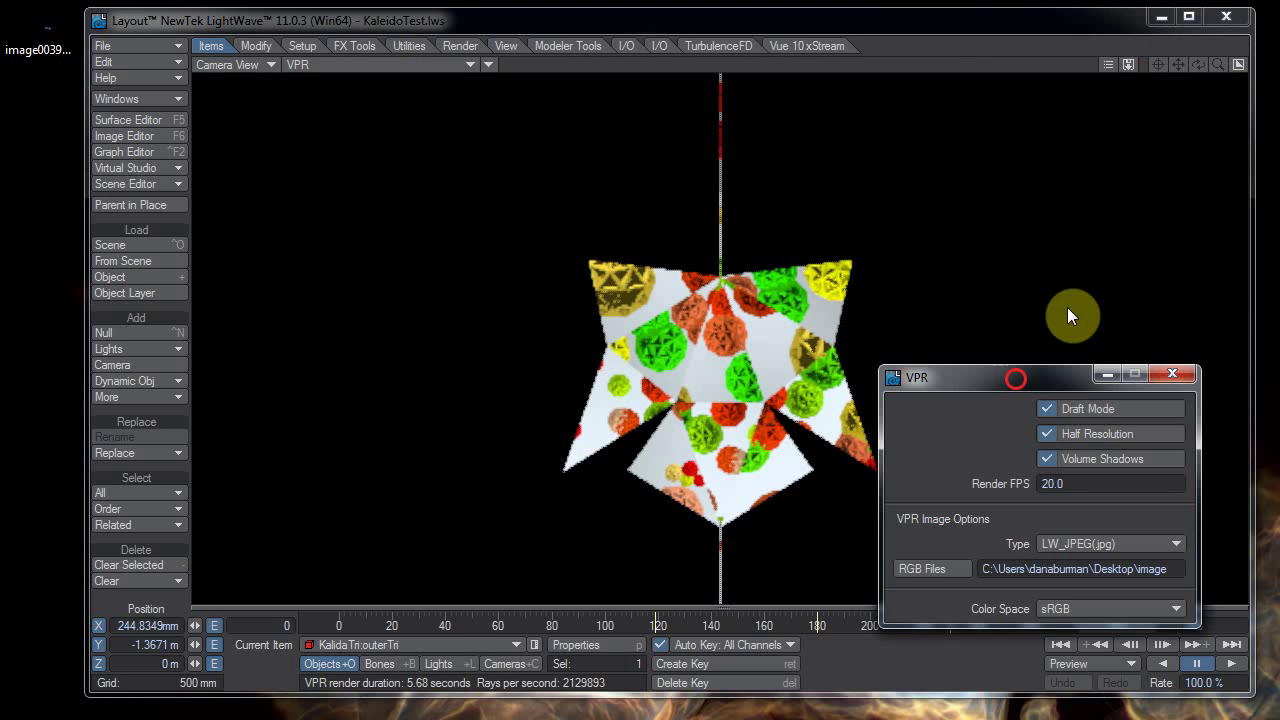
left_click_drag(1015, 378, 1110, 110)
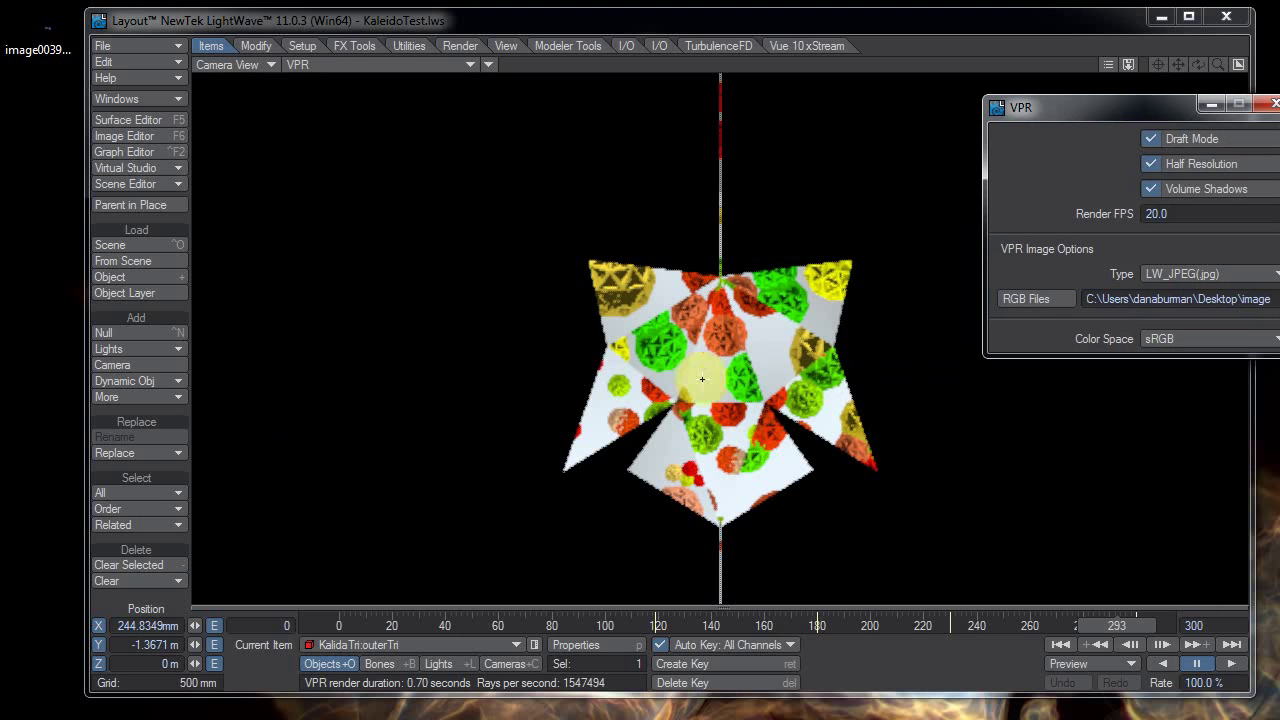
Step: Turn off Draft Mode and Half Resolution for the camera view's VPR and close the options
left_click_drag(1118, 98, 1000, 106)
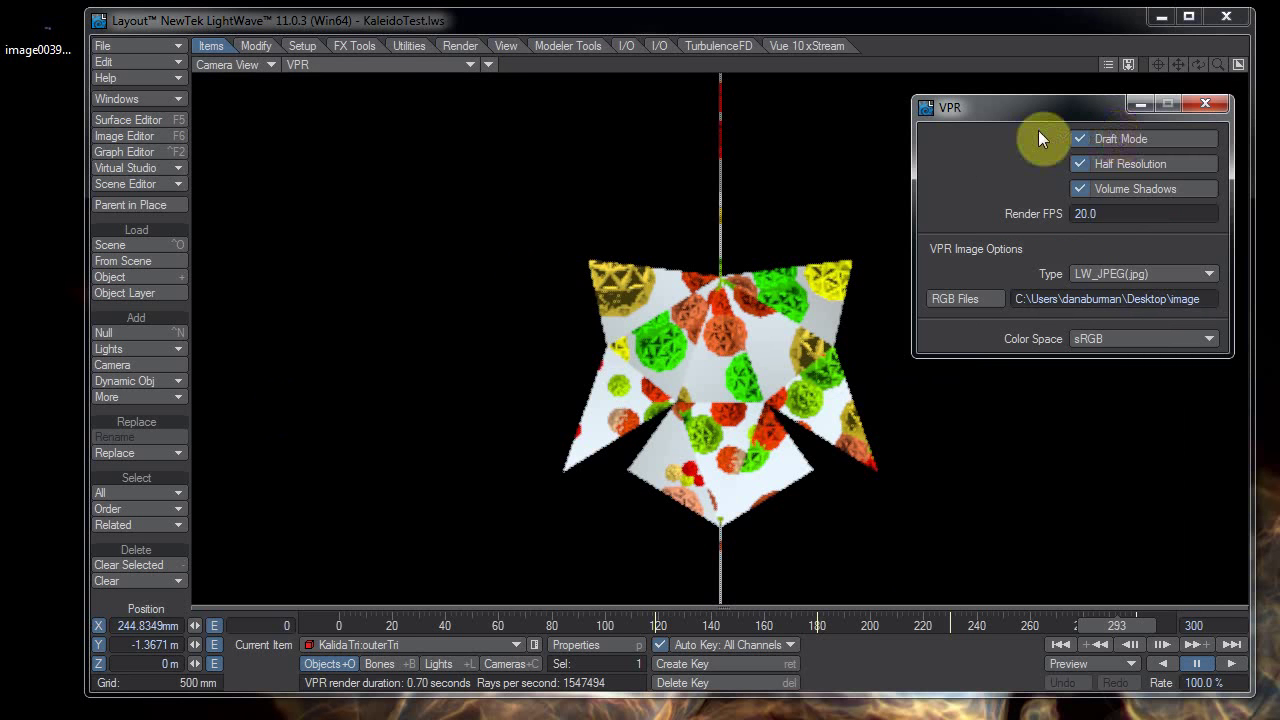
left_click_drag(1074, 112, 1054, 88)
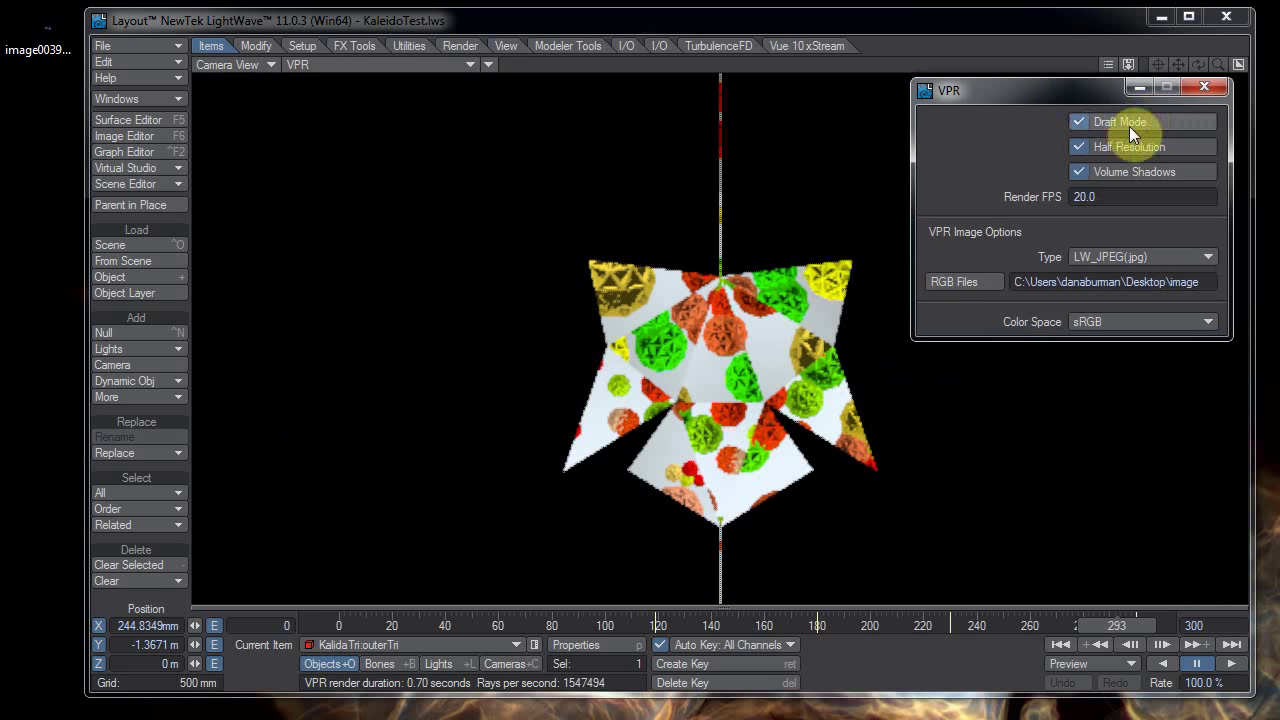
left_click(1079, 125)
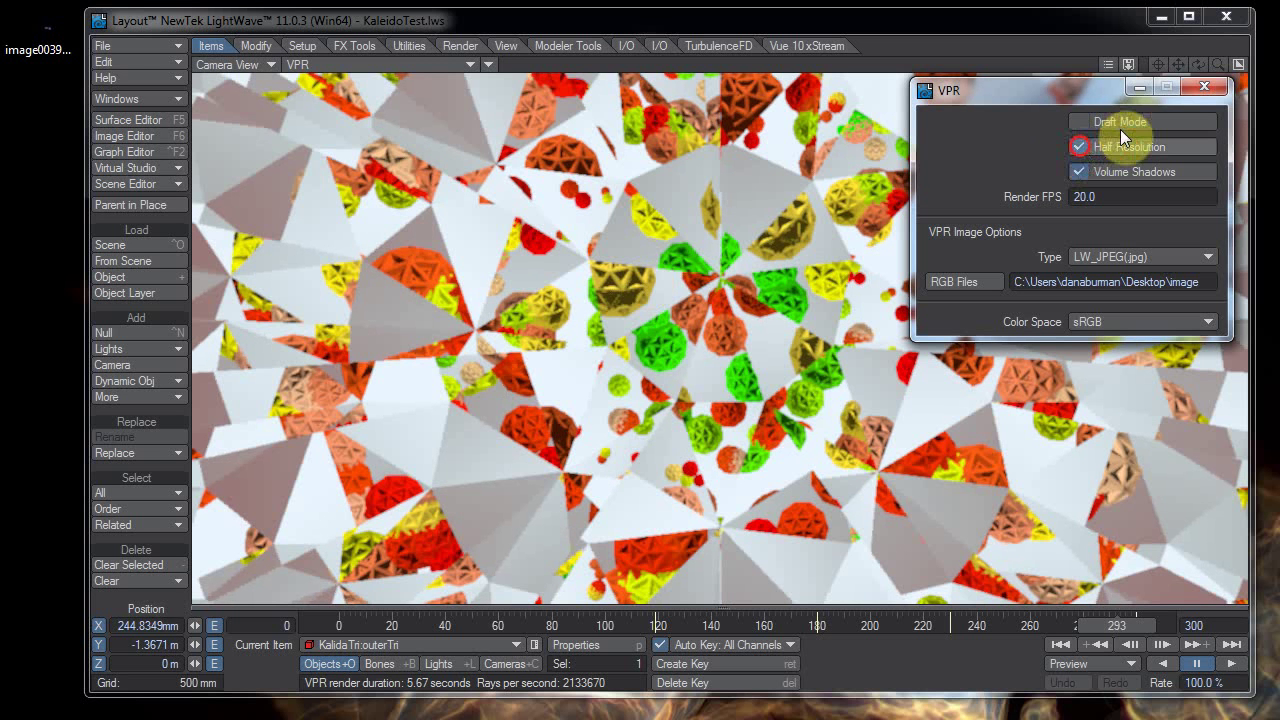
left_click(1208, 88)
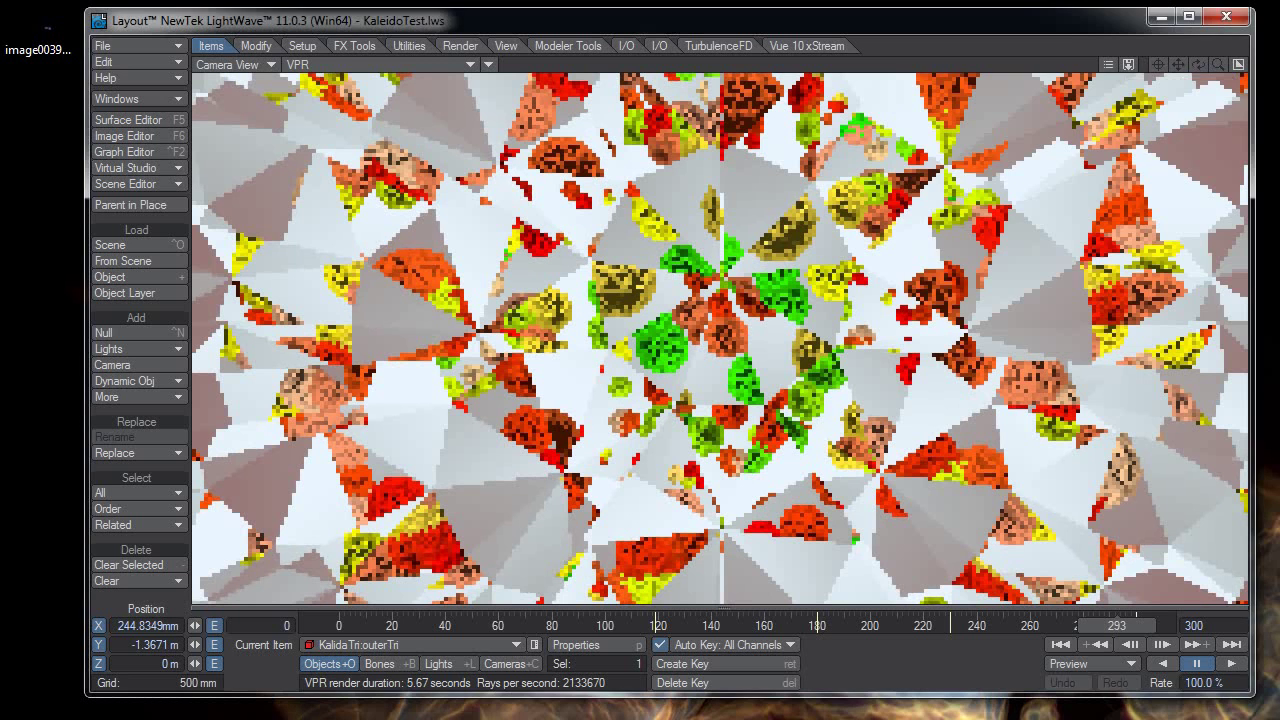
key("F9")
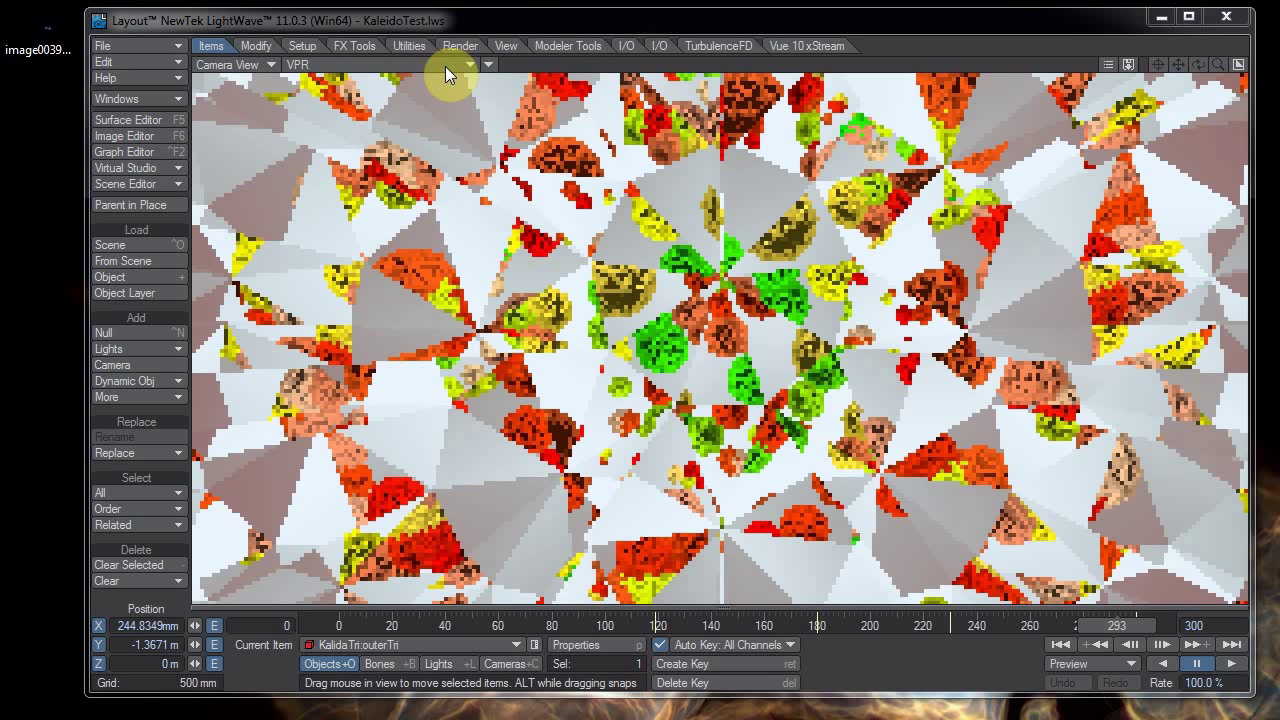
left_click(445, 66)
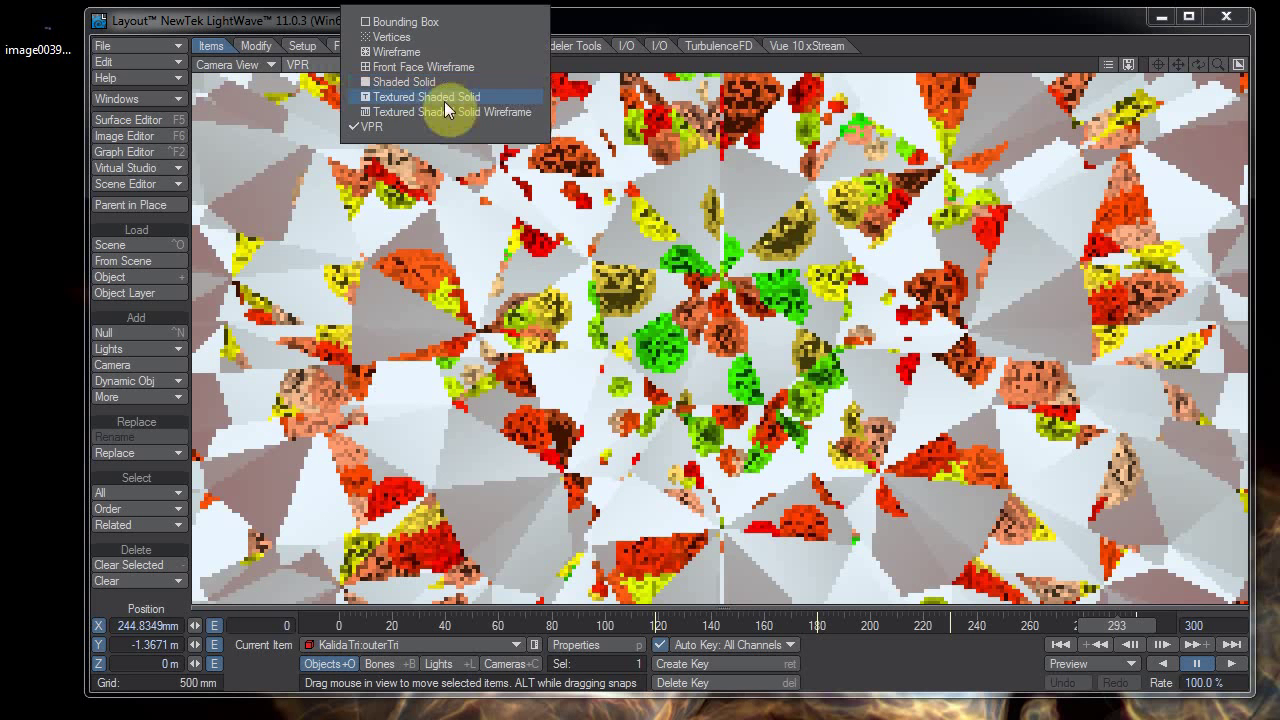
left_click(731, 28)
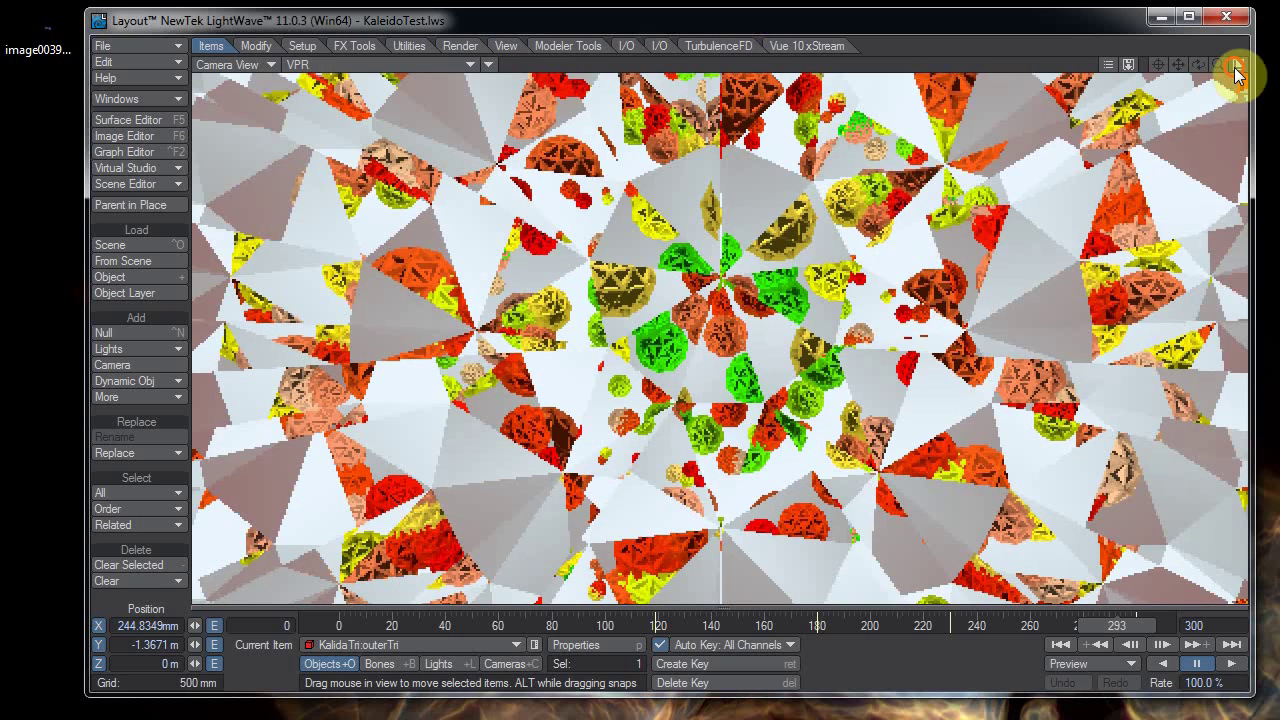
Step: Return to the multi-viewport layout and enlarge the upper Camera and Perspective views to fill the full height side by side
left_click(1236, 66)
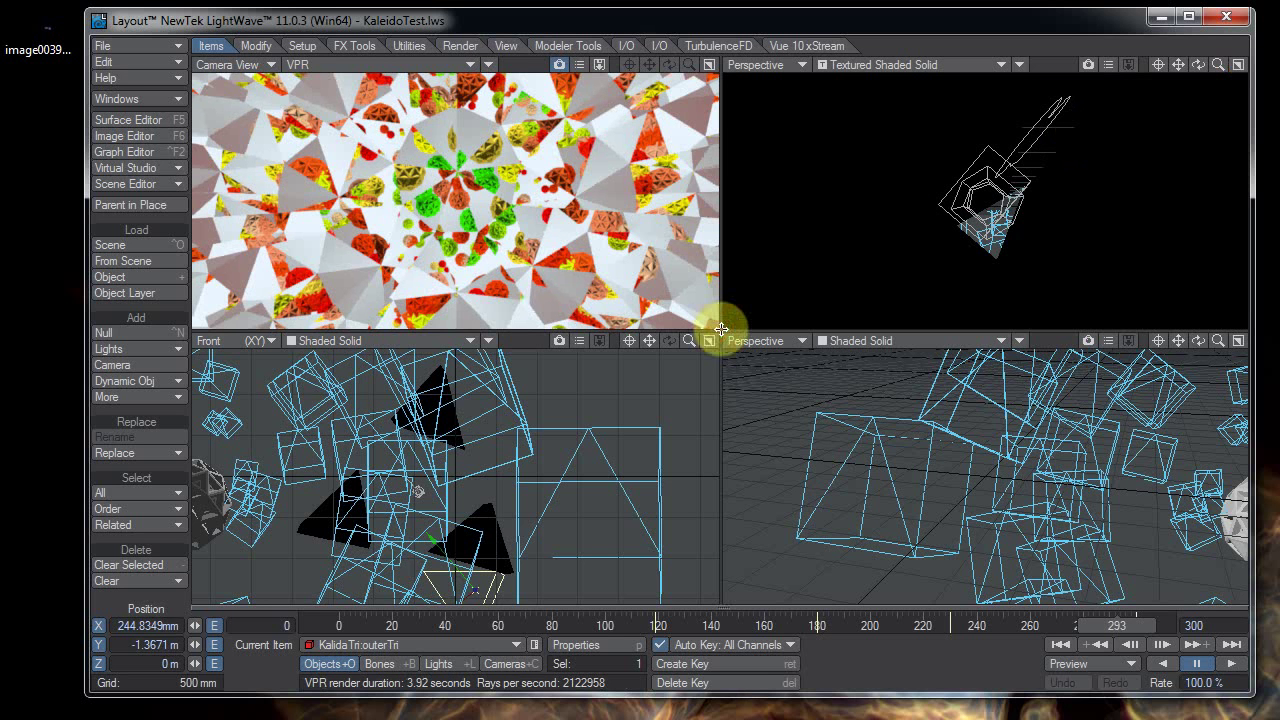
left_click_drag(718, 331, 739, 447)
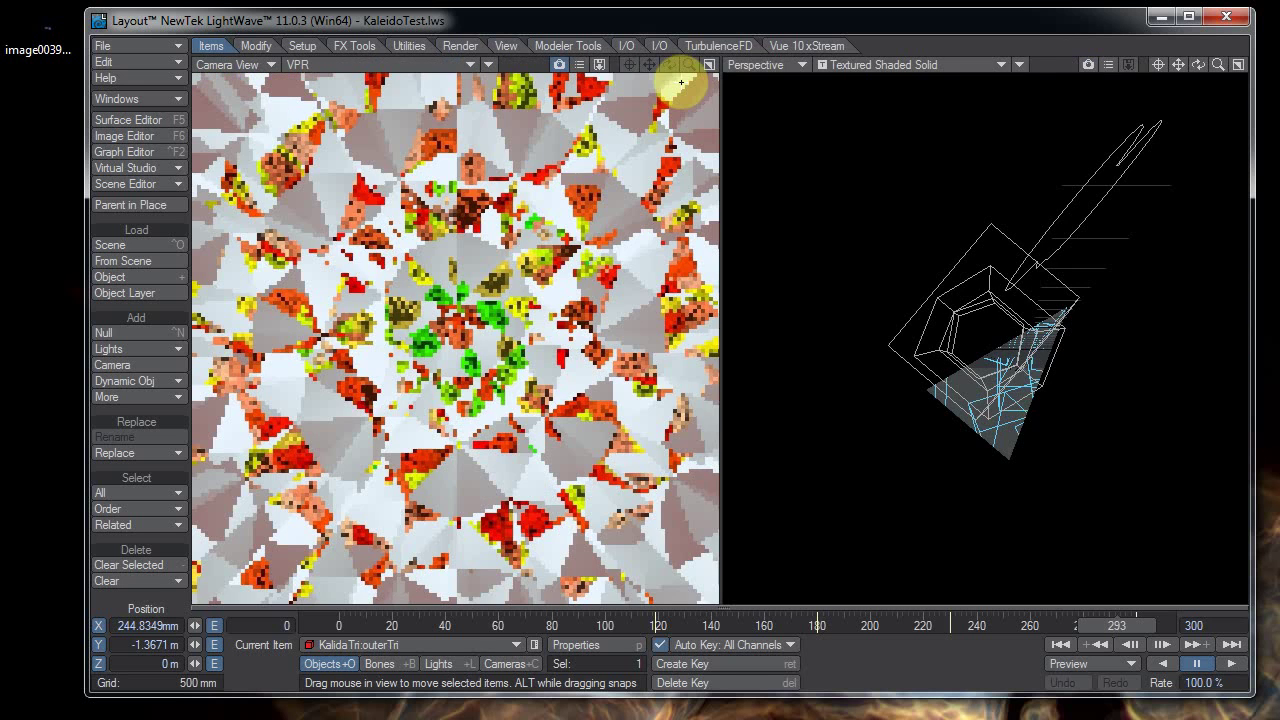
Step: Switch VPR back and forth between the Perspective view and the Camera View, leaving it on in the Perspective view
left_click(912, 64)
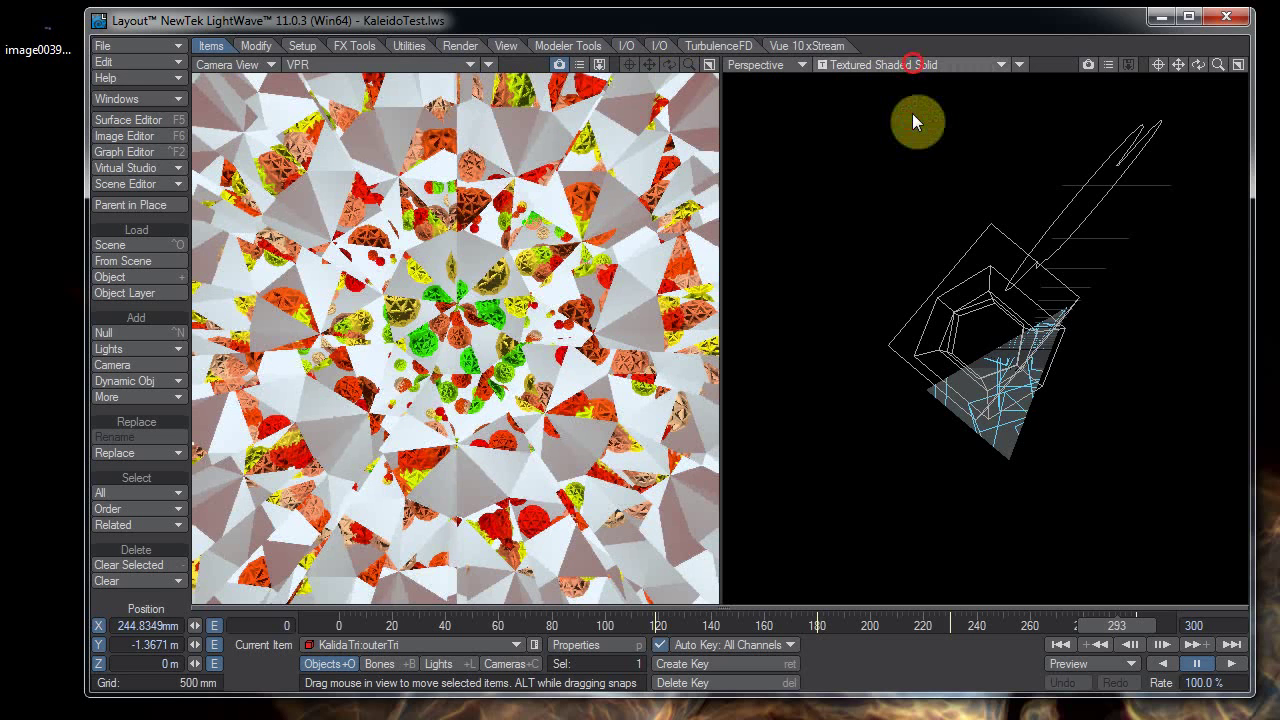
left_click(911, 118)
left_click(411, 64)
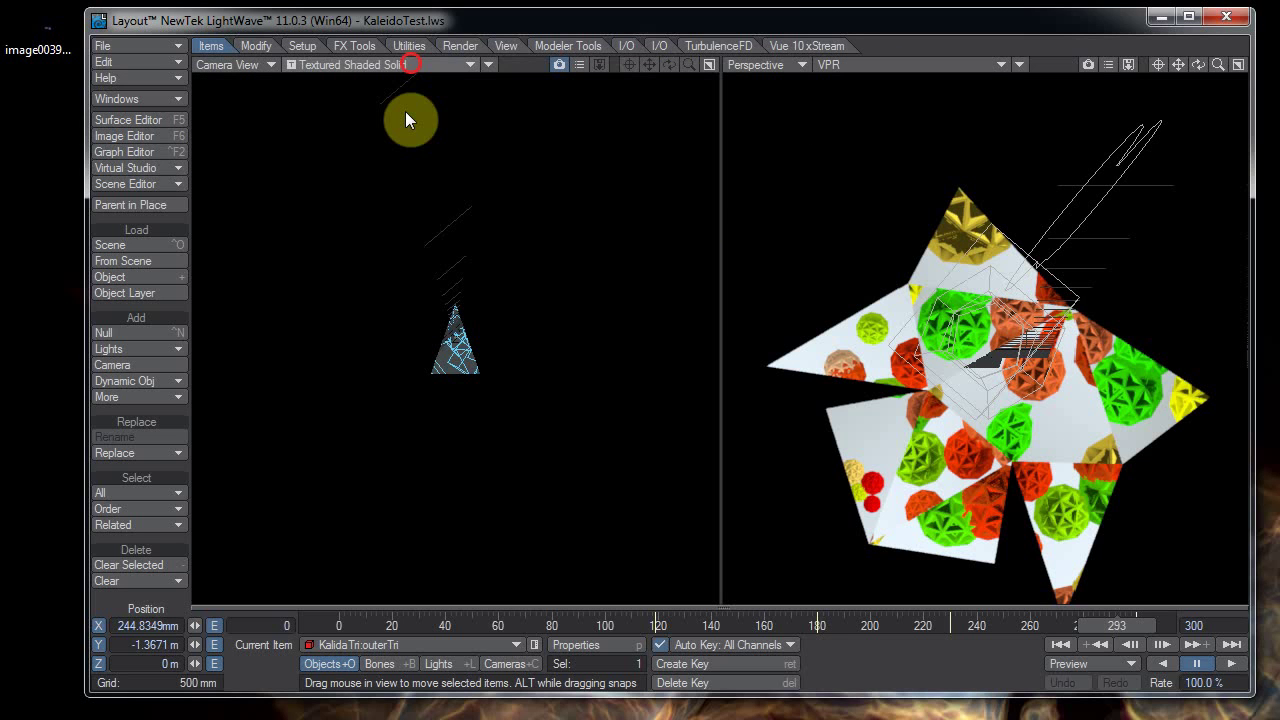
left_click(403, 125)
left_click(841, 60)
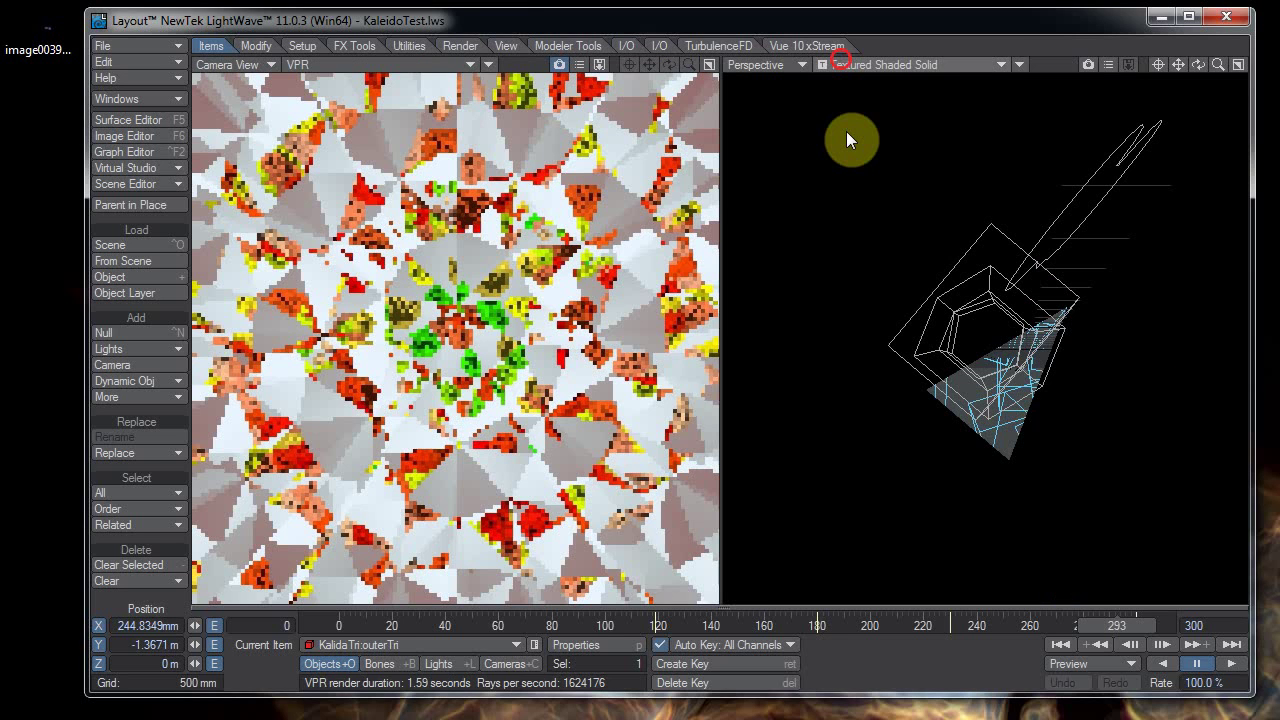
left_click(846, 131)
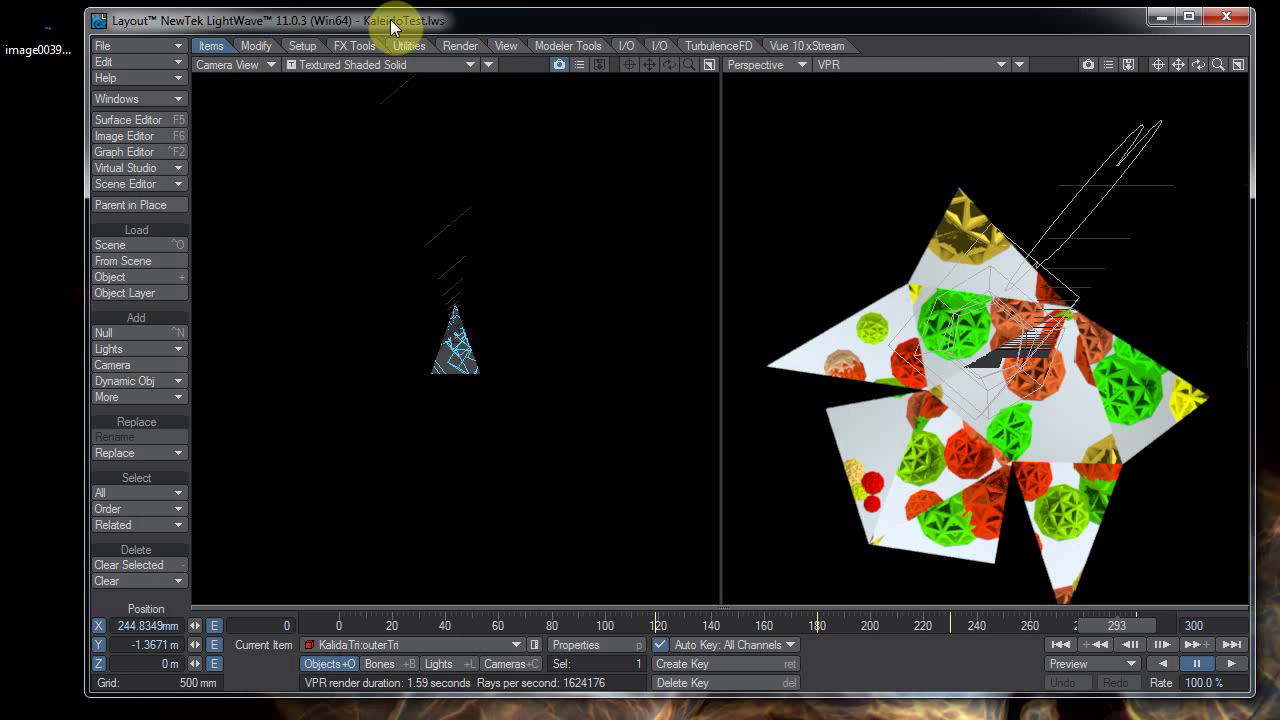
left_click(391, 20)
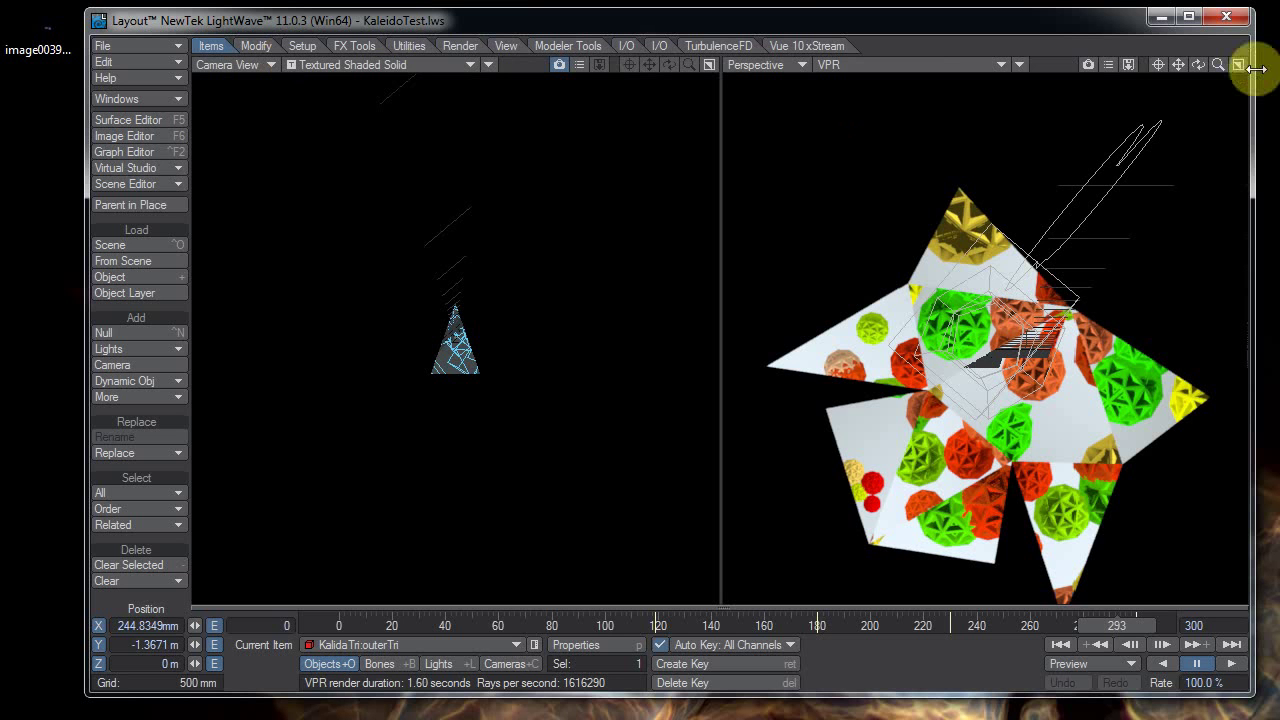
Step: Set the VPR Render FPS of the Perspective view to 5 and close its options
left_click(1113, 62)
left_click(1107, 192)
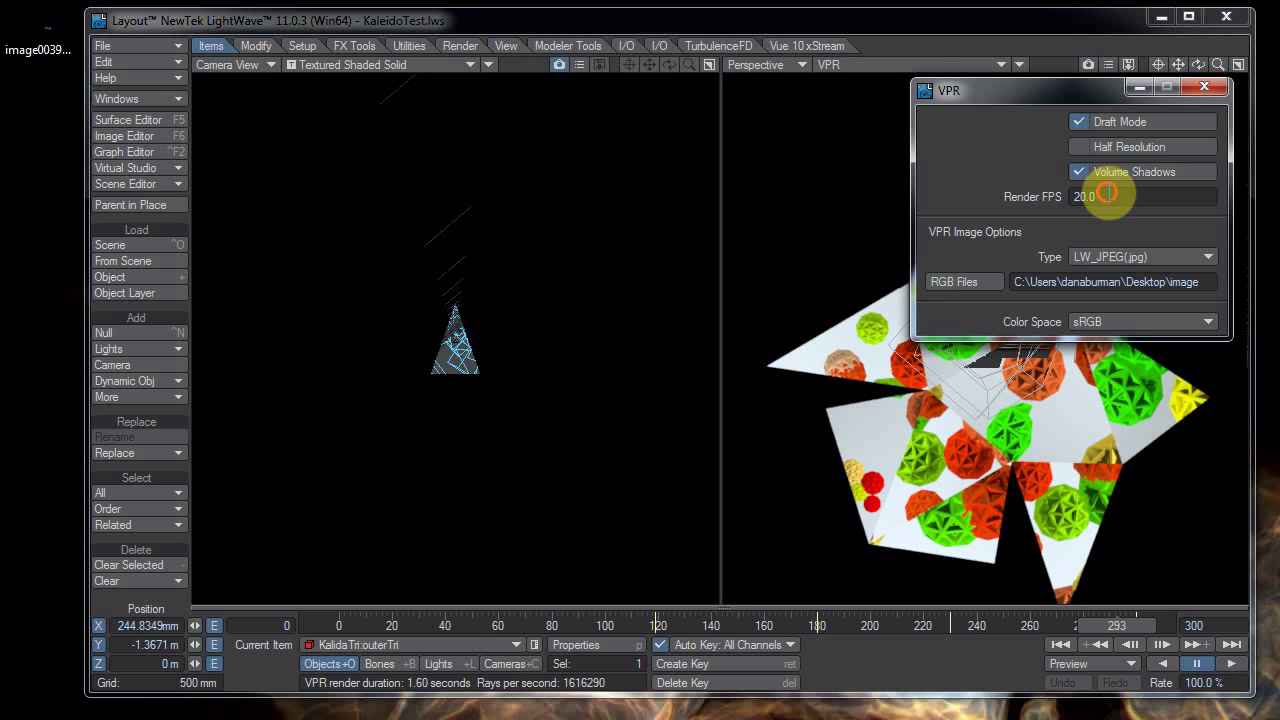
left_click(1107, 195)
type("5")
key("Tab")
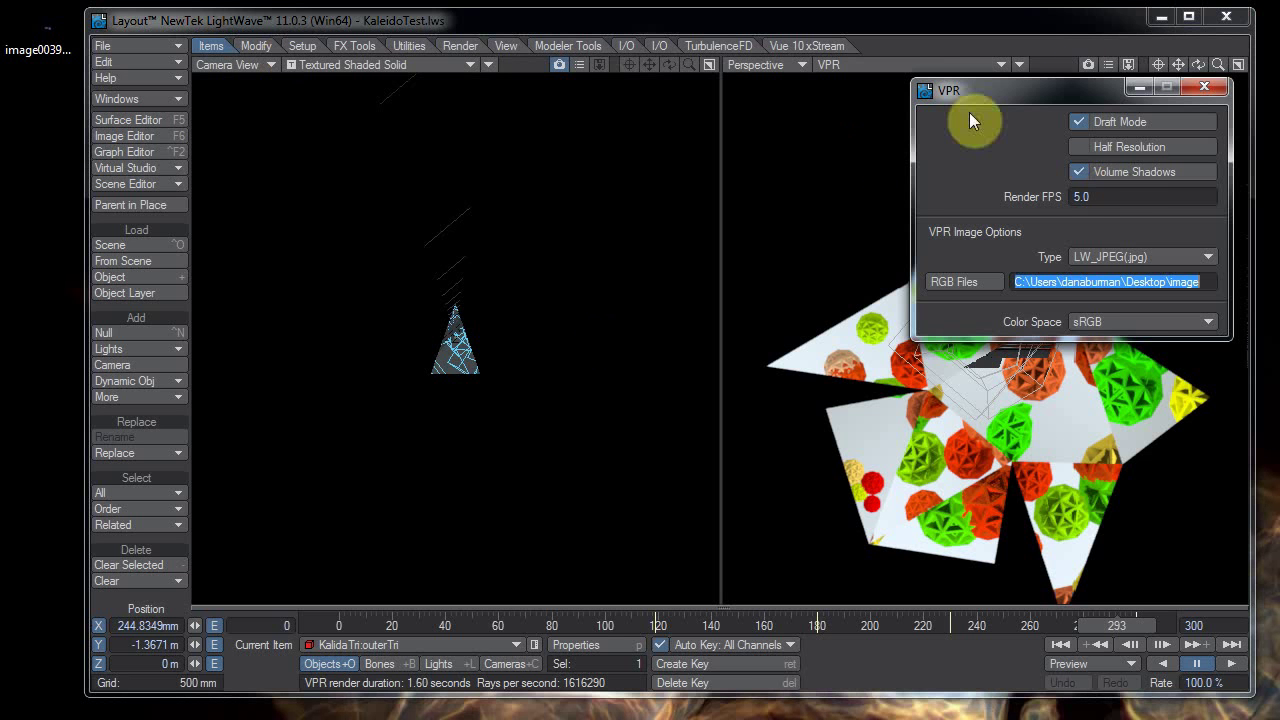
left_click(1215, 87)
Step: Set the VPR Render FPS of the Camera View to 5 and close its options
left_click(578, 67)
left_click(1121, 191)
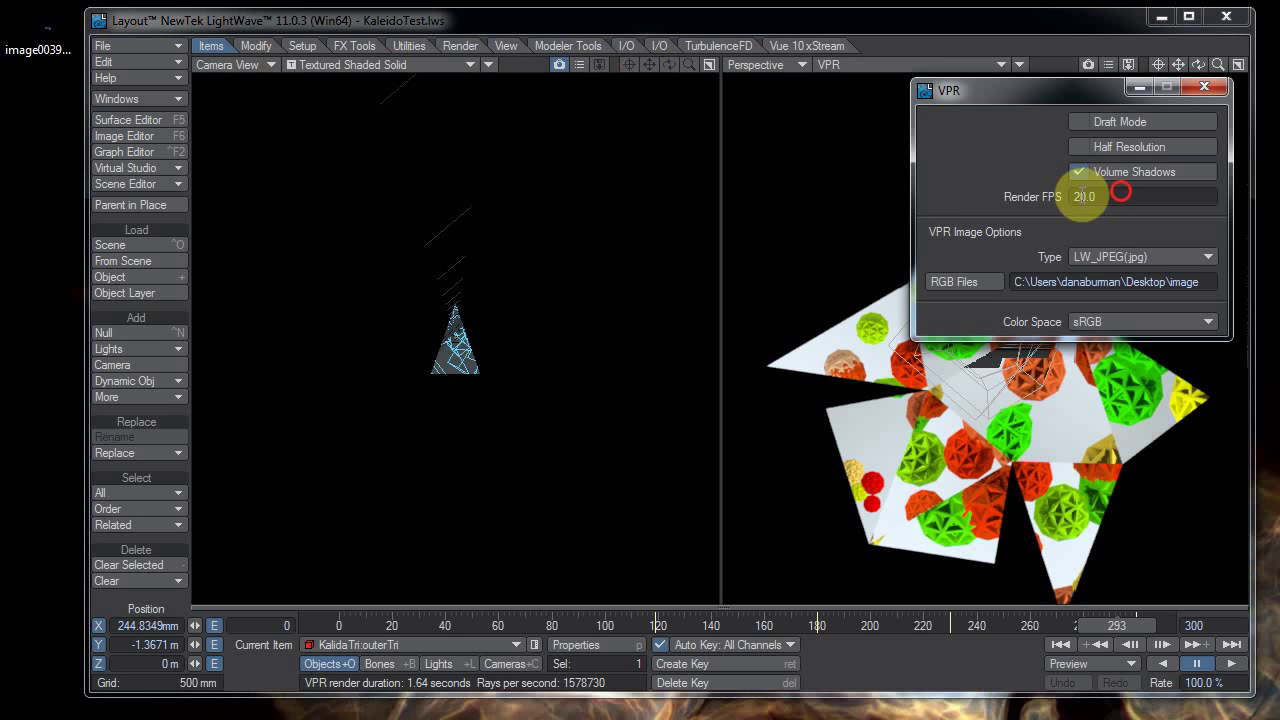
left_click_drag(1083, 197, 876, 202)
type("5")
key("Tab")
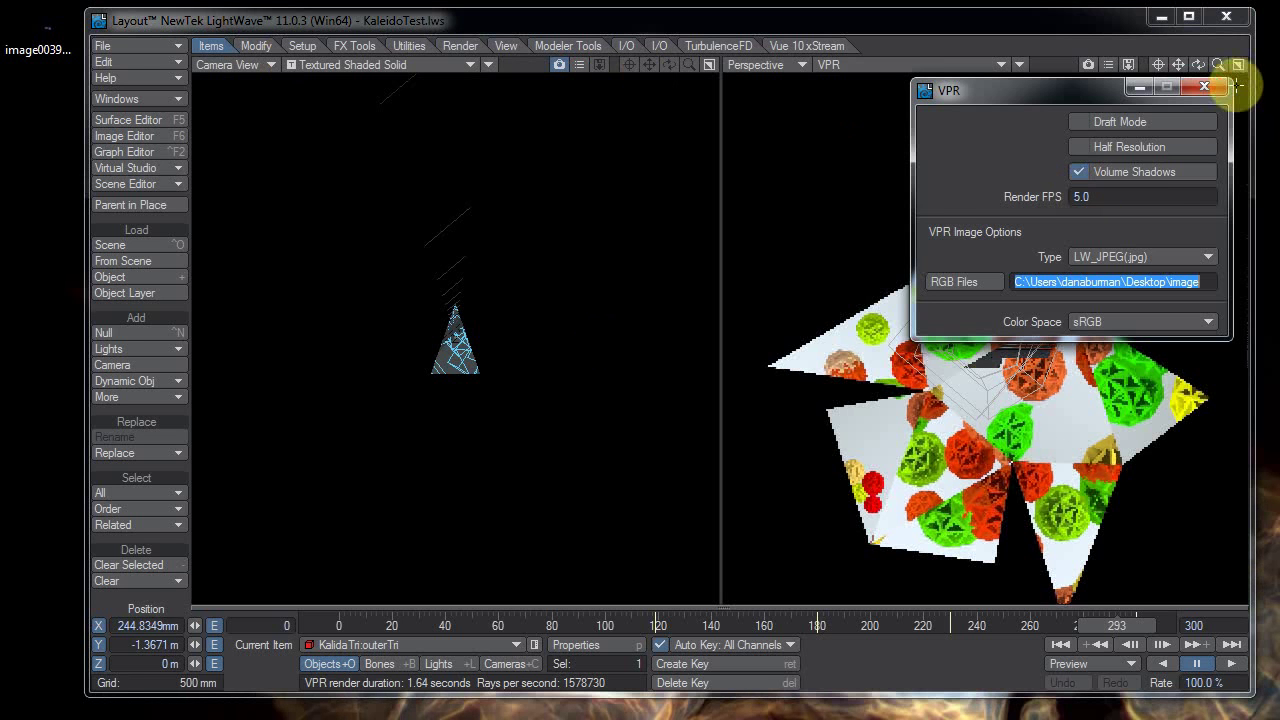
left_click(1210, 85)
left_click(1068, 23)
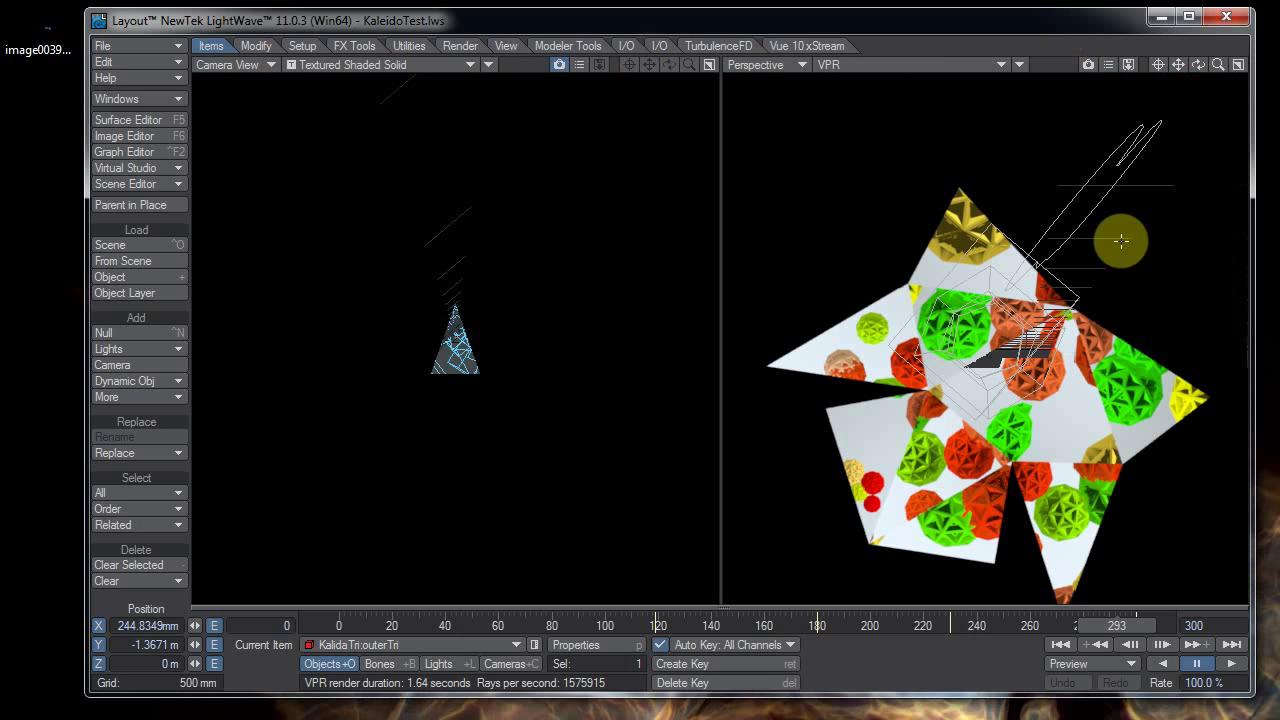
Step: Switch the Camera View to VPR while the Perspective view also stays in VPR mode
left_click(615, 24)
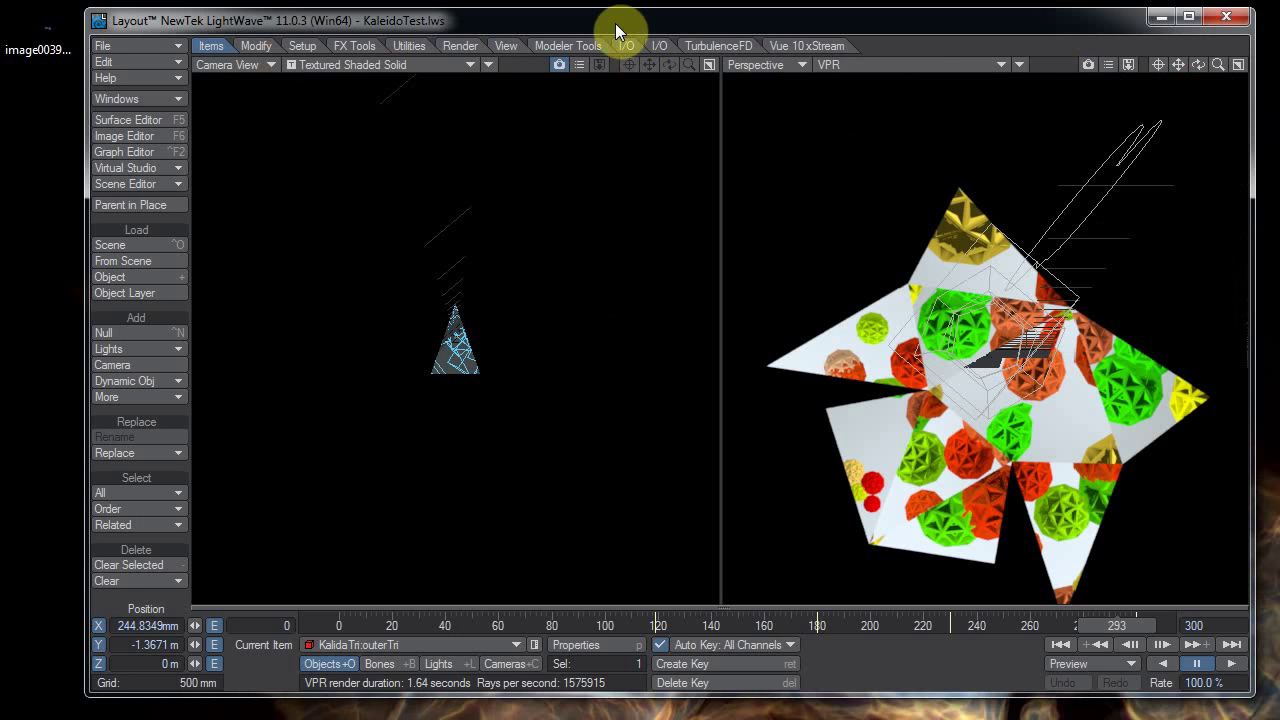
key("F9")
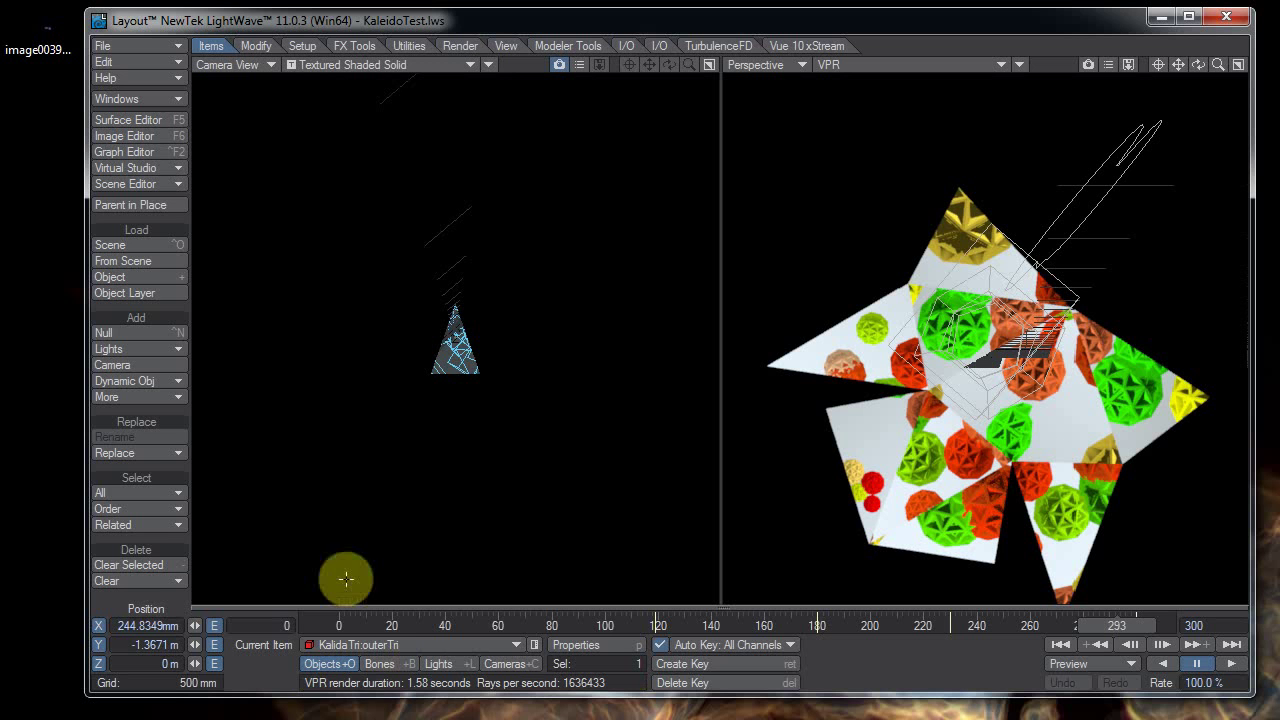
left_click(355, 64)
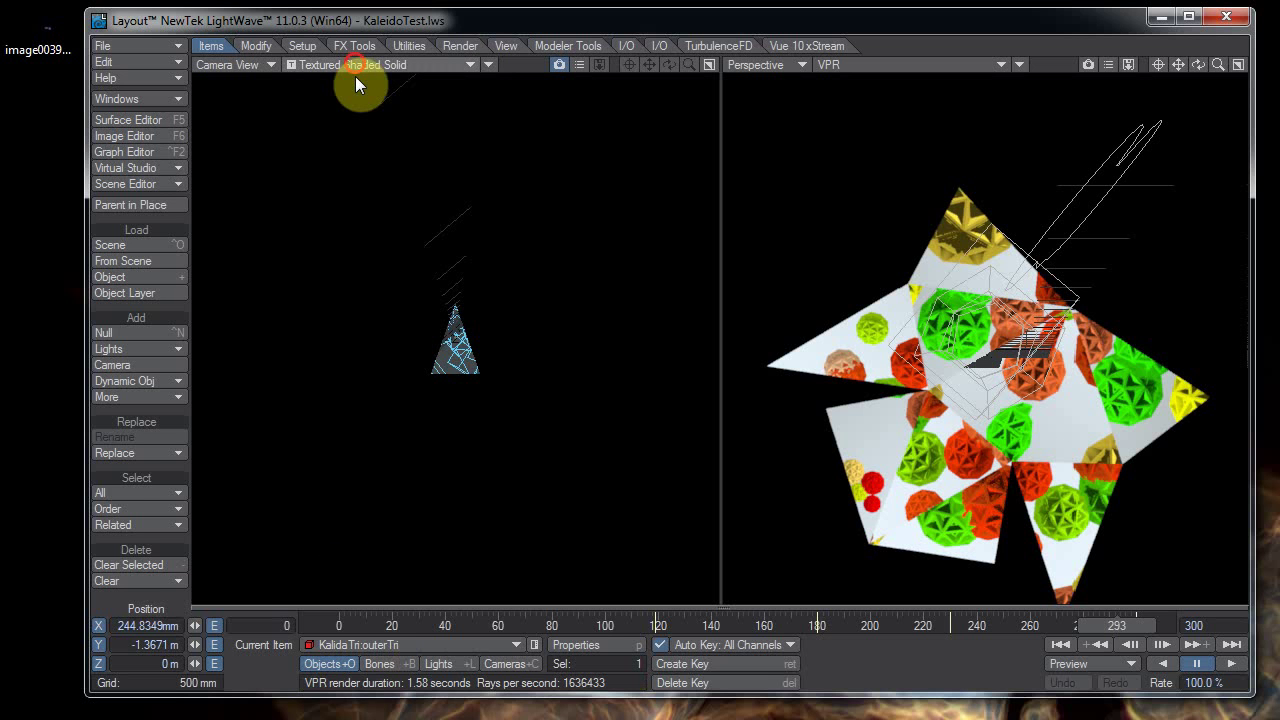
left_click(350, 124)
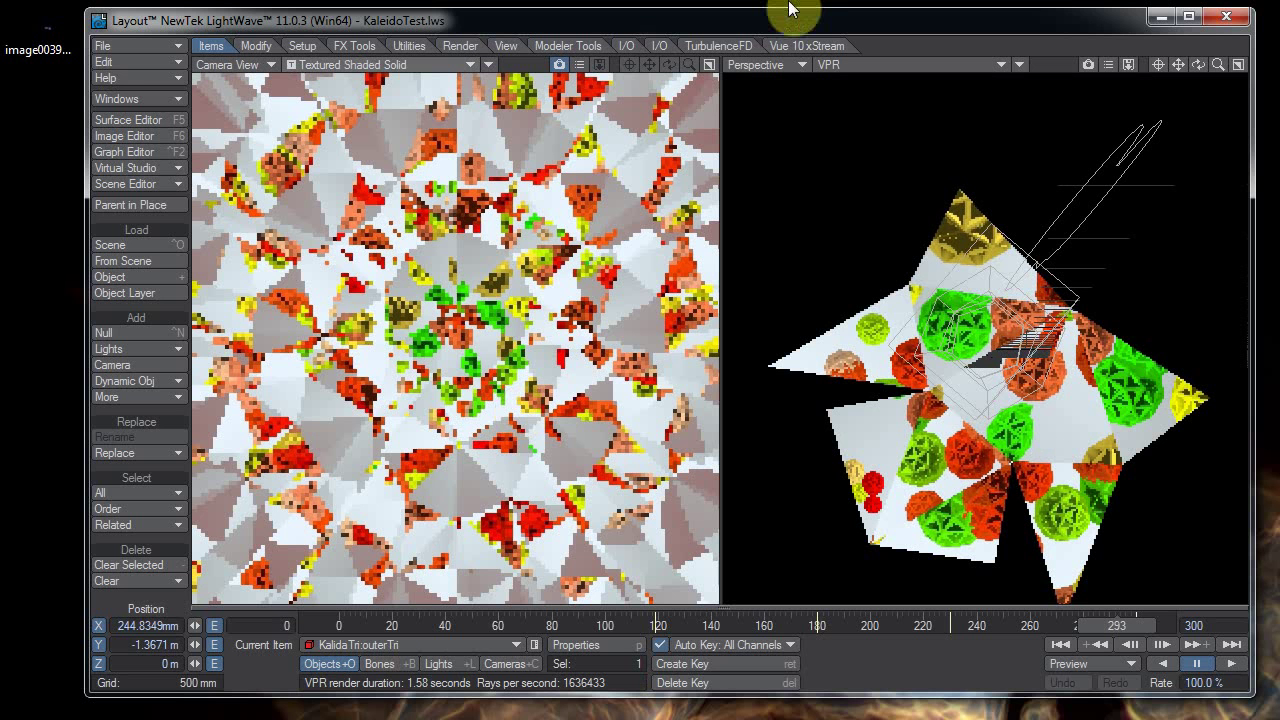
left_click(778, 20)
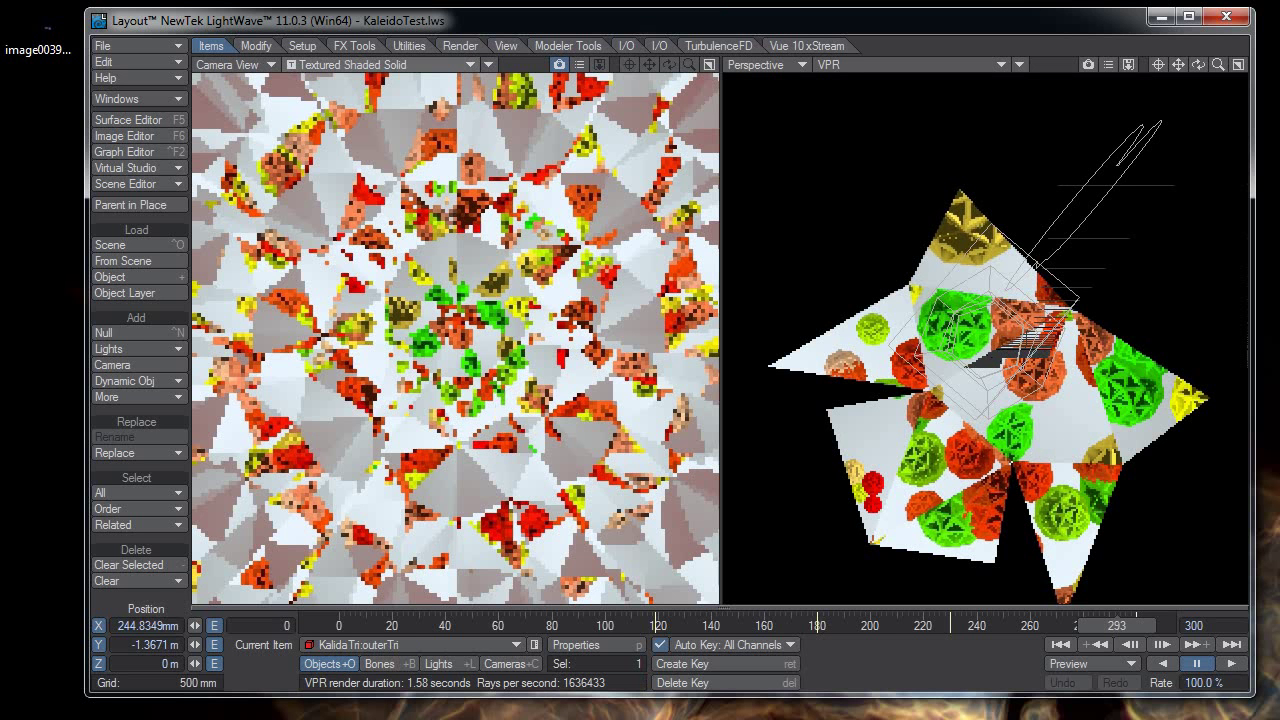
left_click(991, 19)
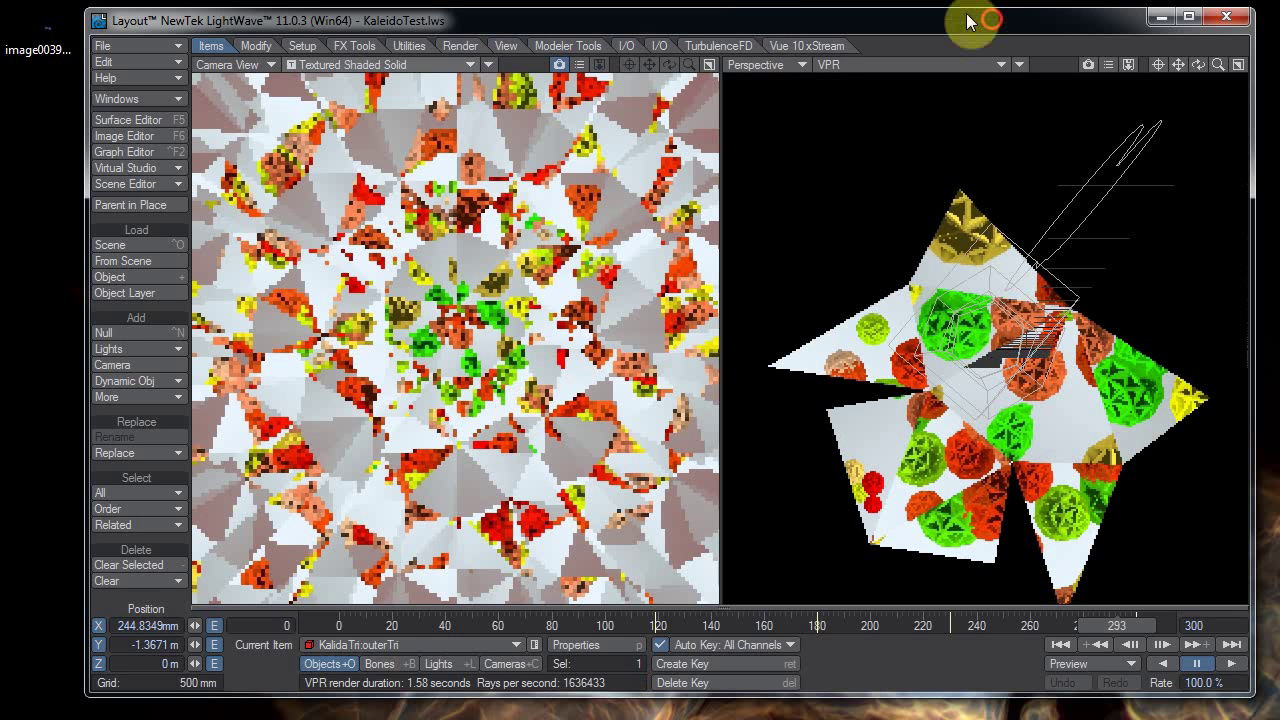
left_click(909, 4)
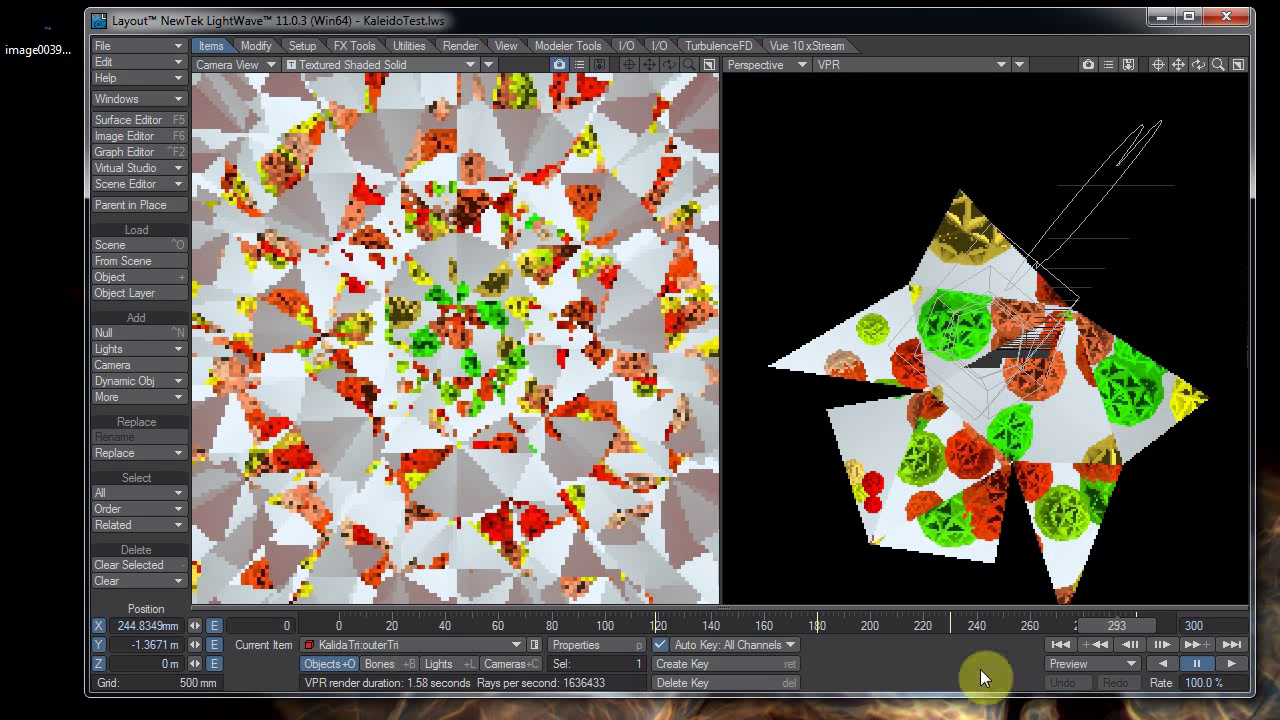
left_click(1008, 20)
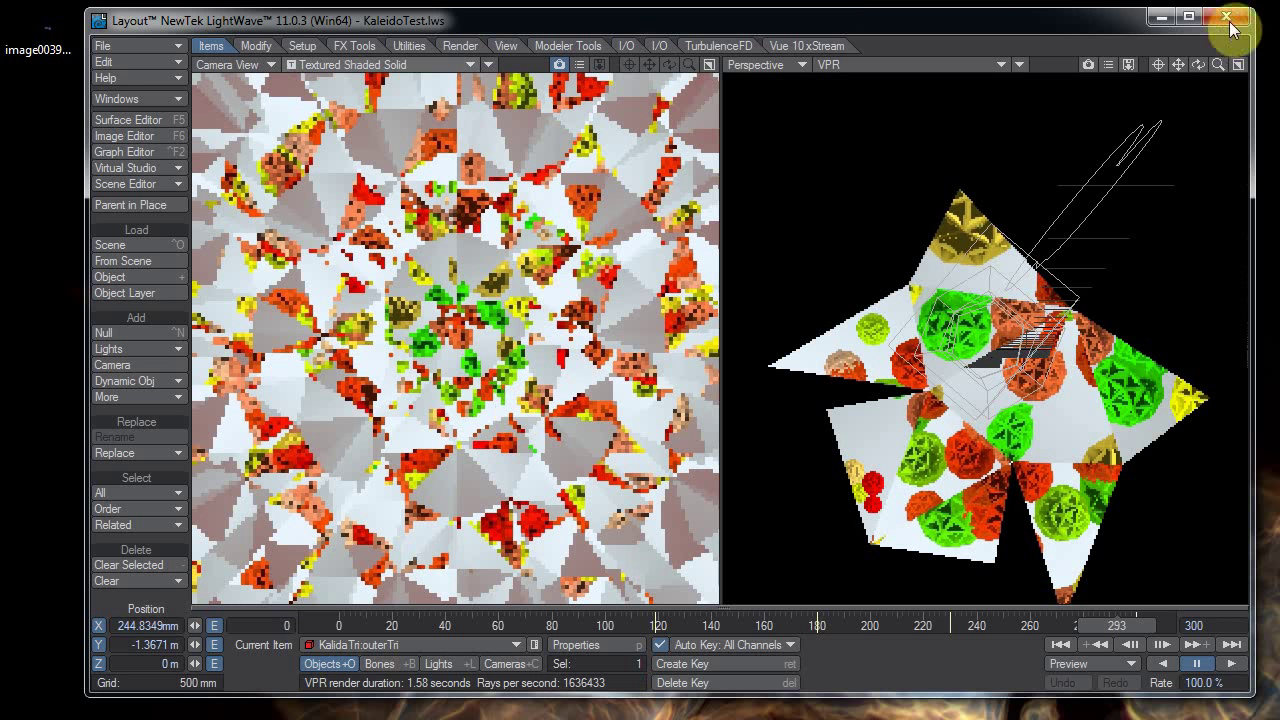
left_click(1083, 19)
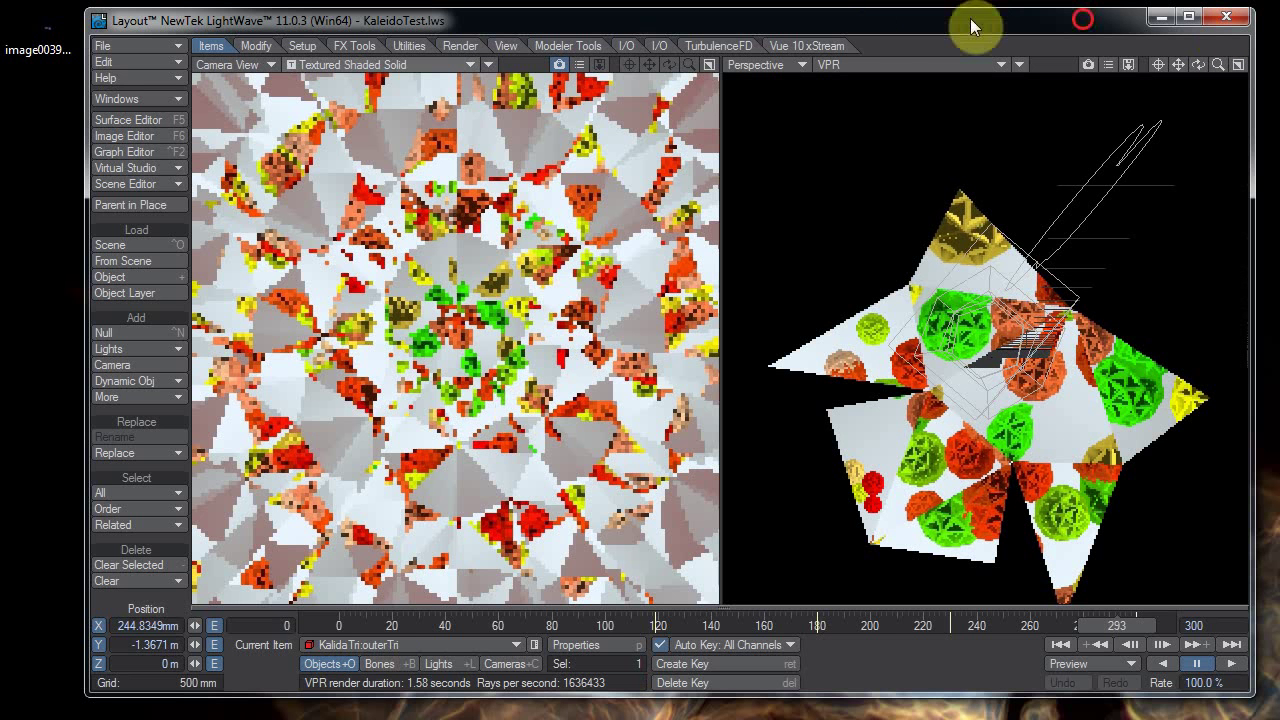
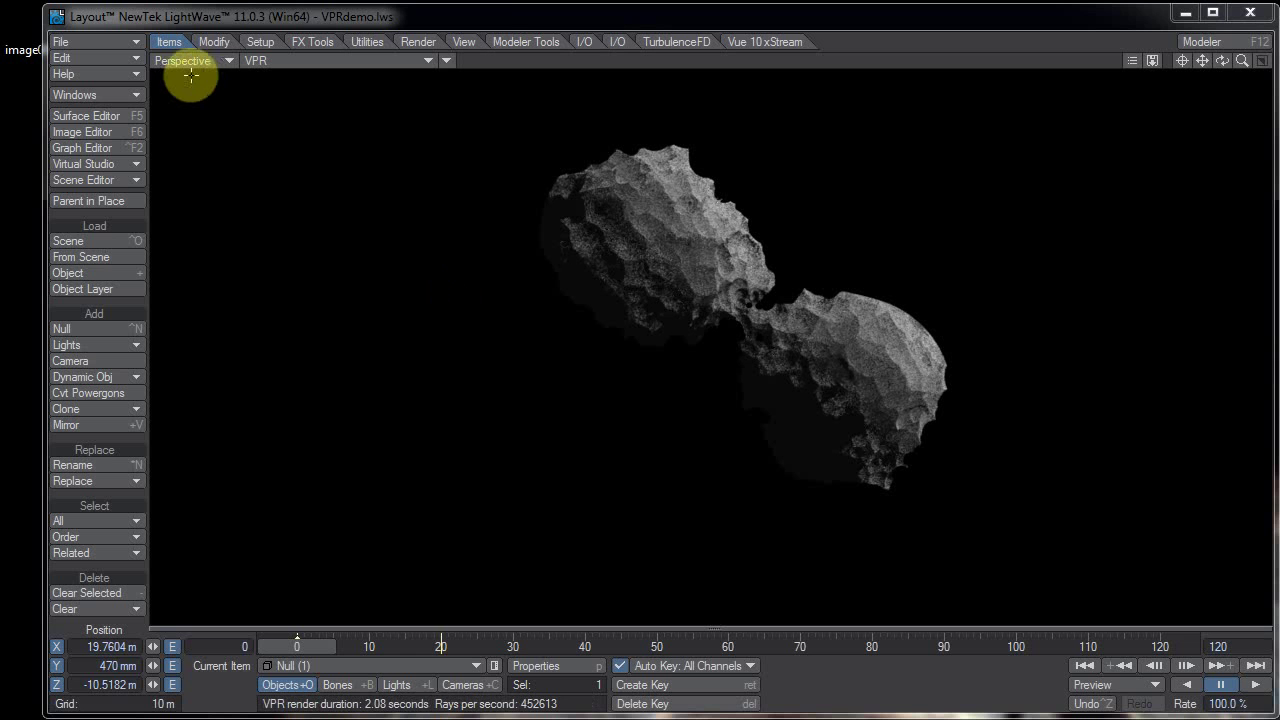
Step: Open the VIPER HyperVoxels window in the VPRdemo scene, move it over the viewport and close it
left_click(460, 20)
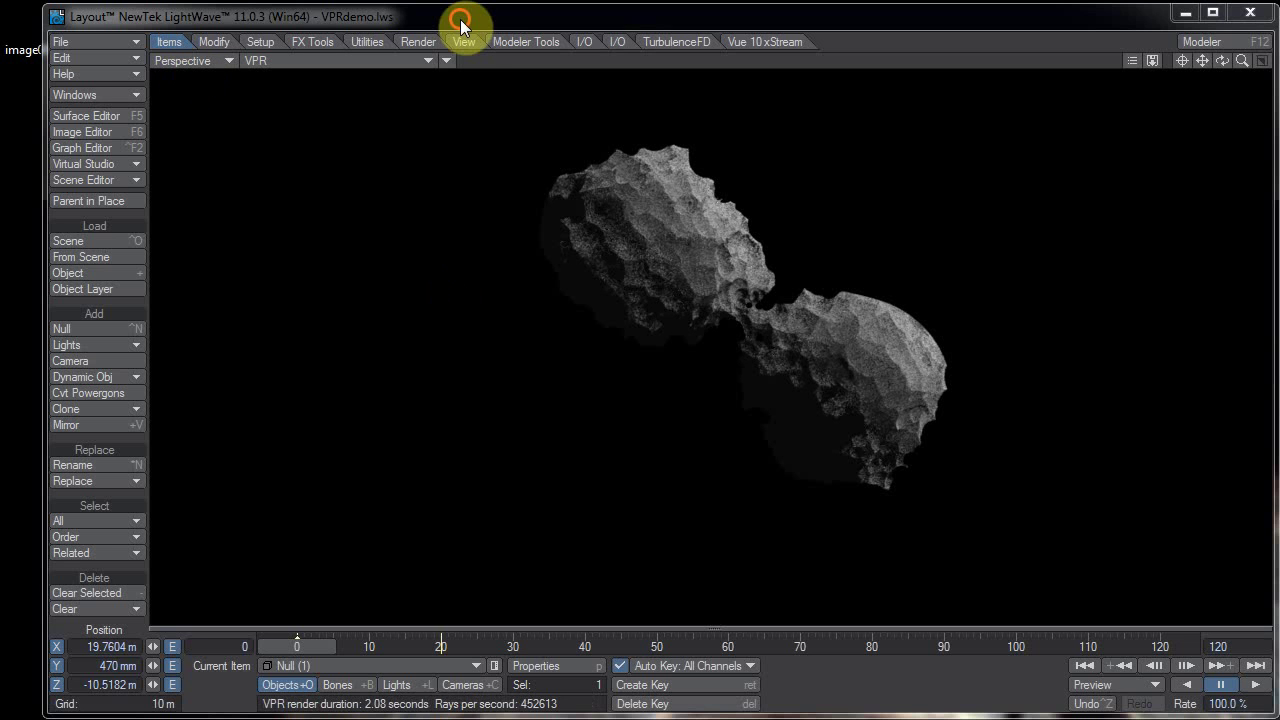
left_click(87, 94)
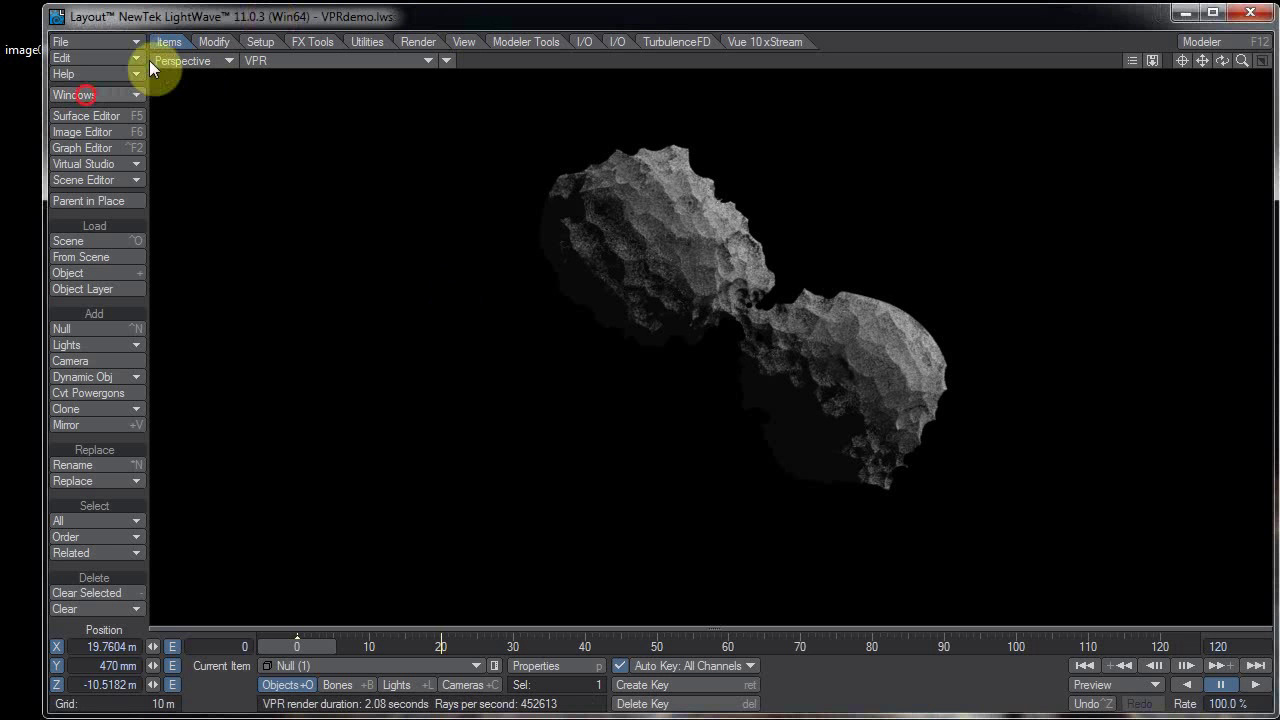
left_click(264, 12)
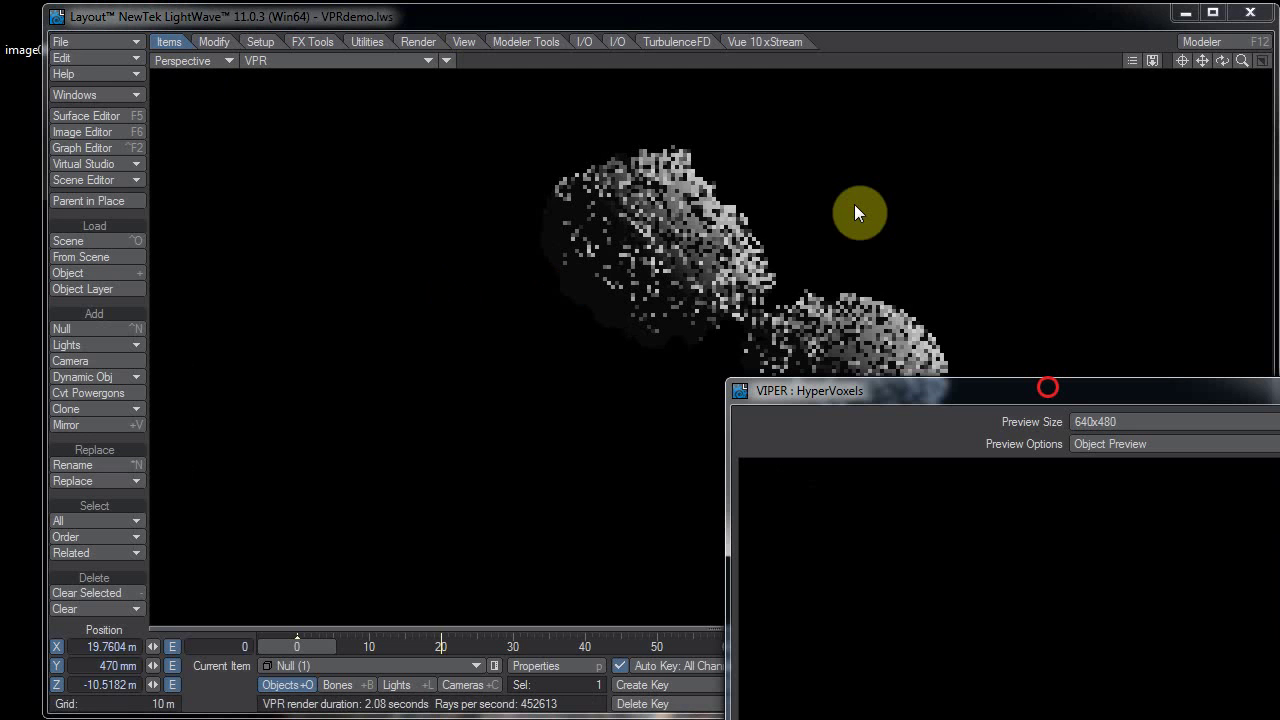
left_click_drag(1048, 387, 838, 179)
left_click(809, 106)
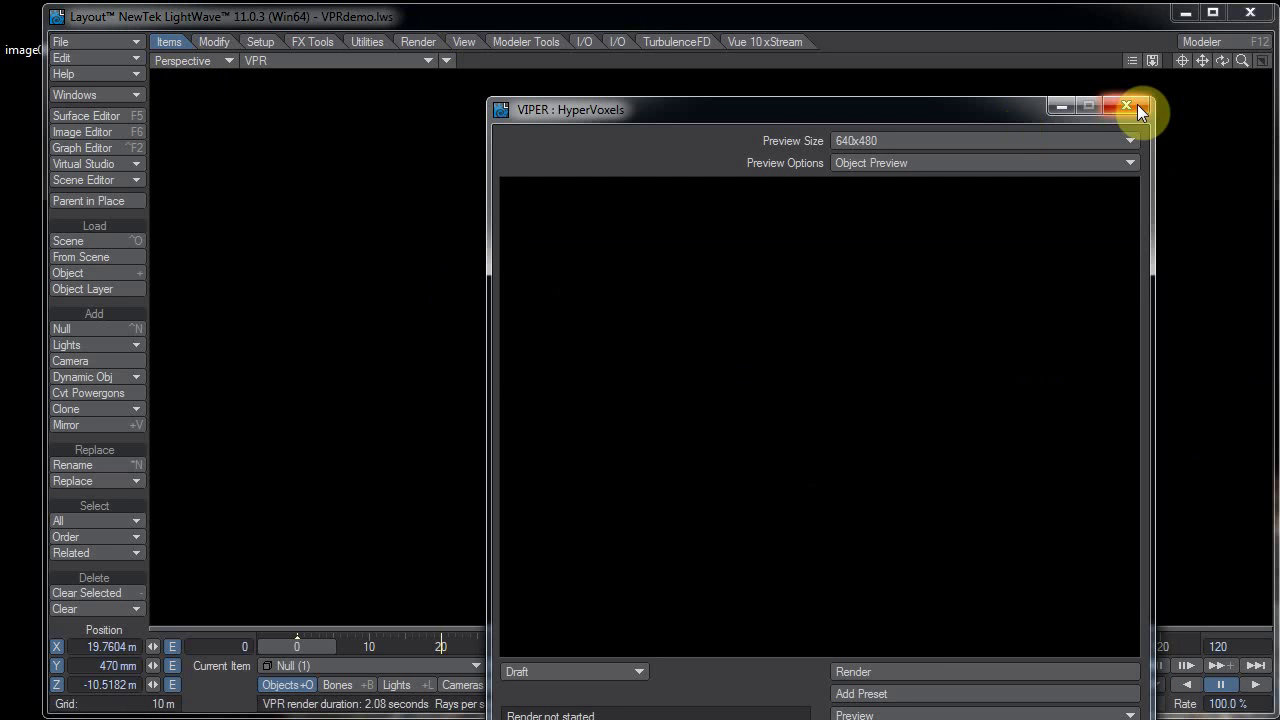
left_click(1137, 104)
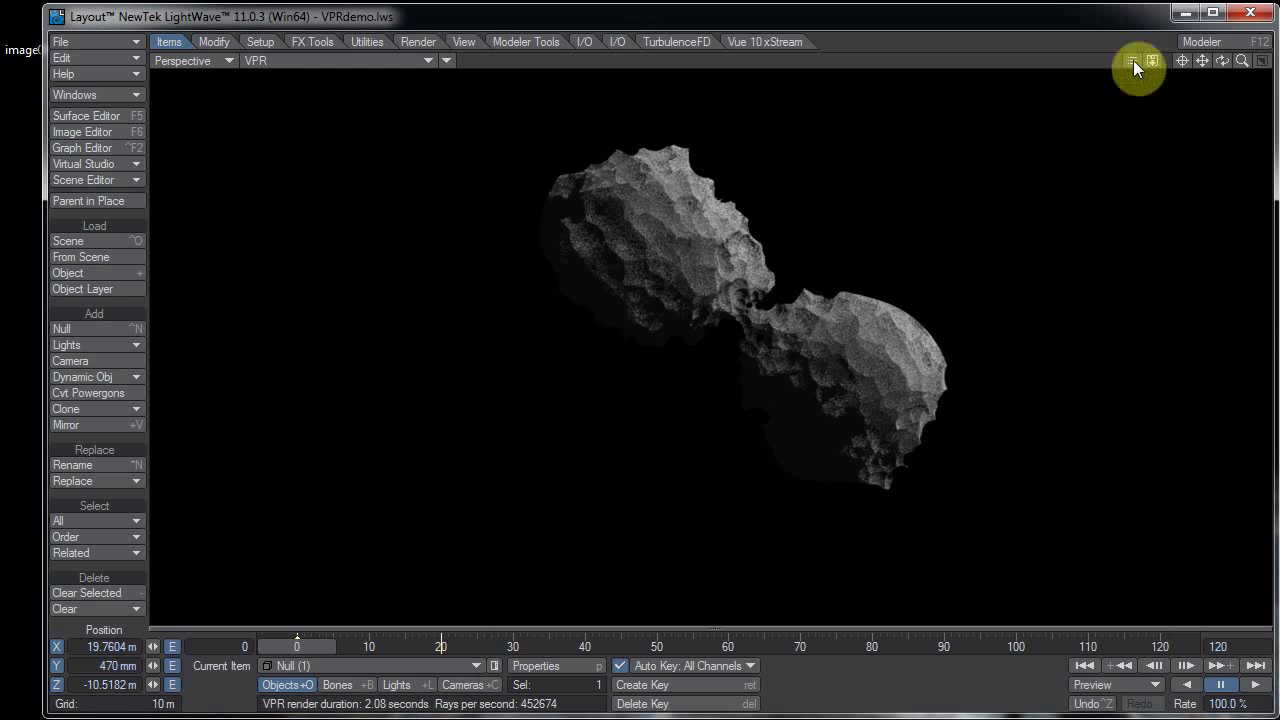
Step: Toggle Draft Mode in the VPR options of the Perspective view and close the options
left_click(1115, 165)
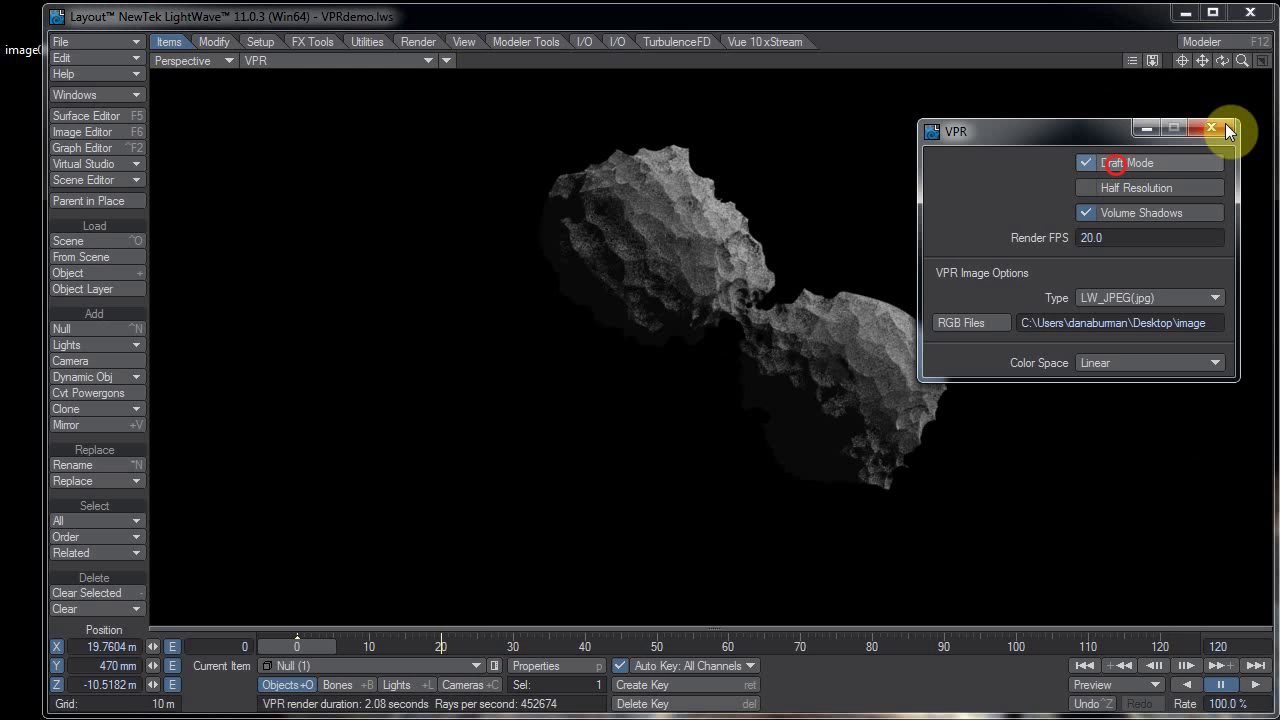
left_click(1225, 129)
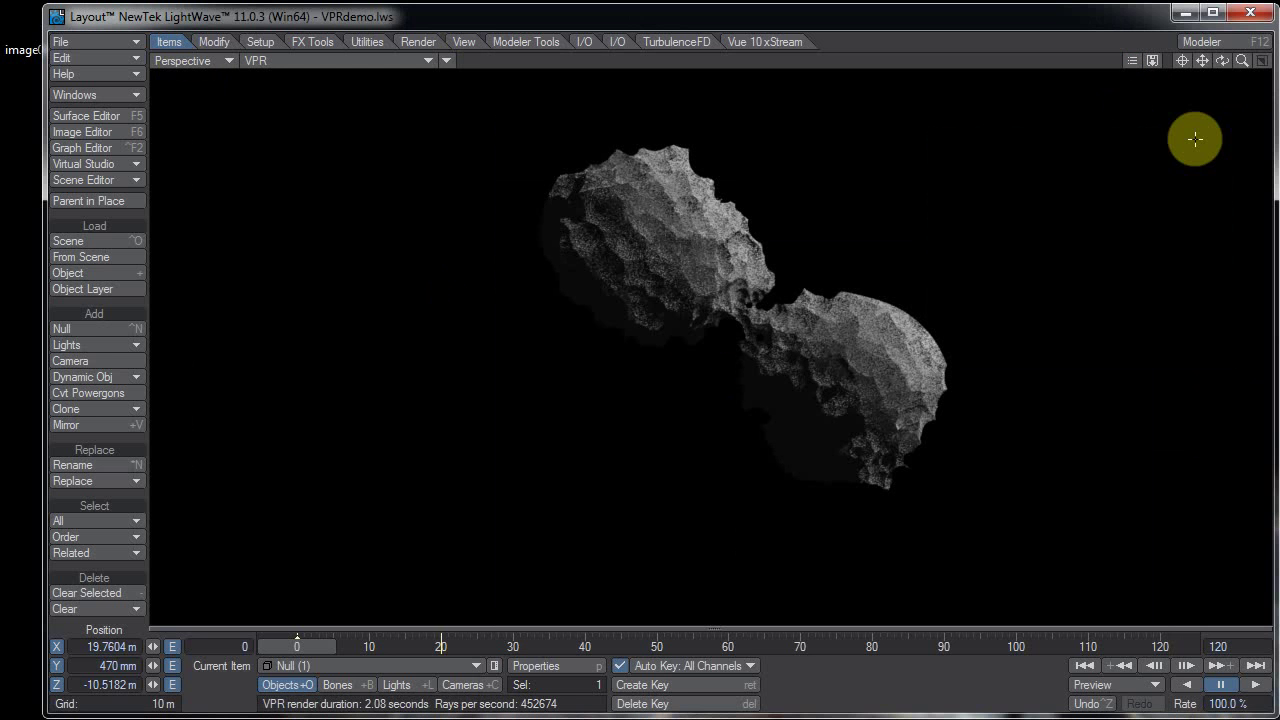
Step: Enable Undock Preview Win and Use Camera Resolution in the display preferences, then close the preferences
left_click(1099, 11)
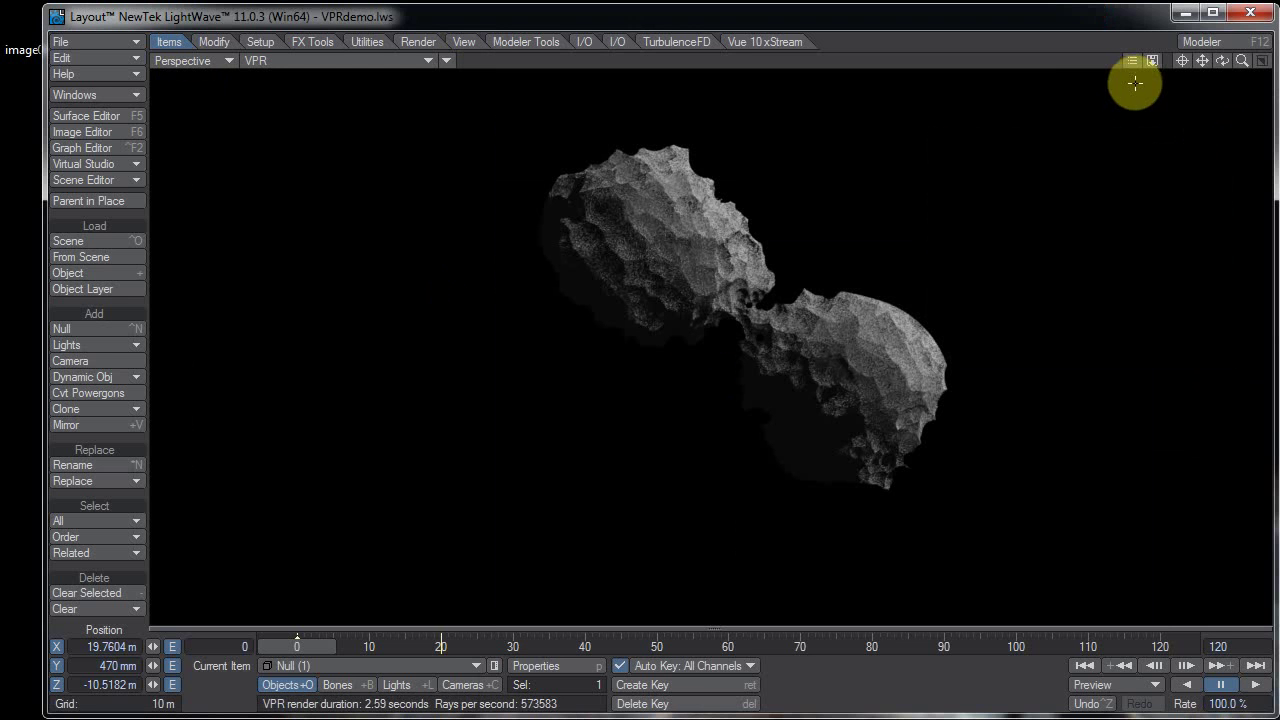
key("d")
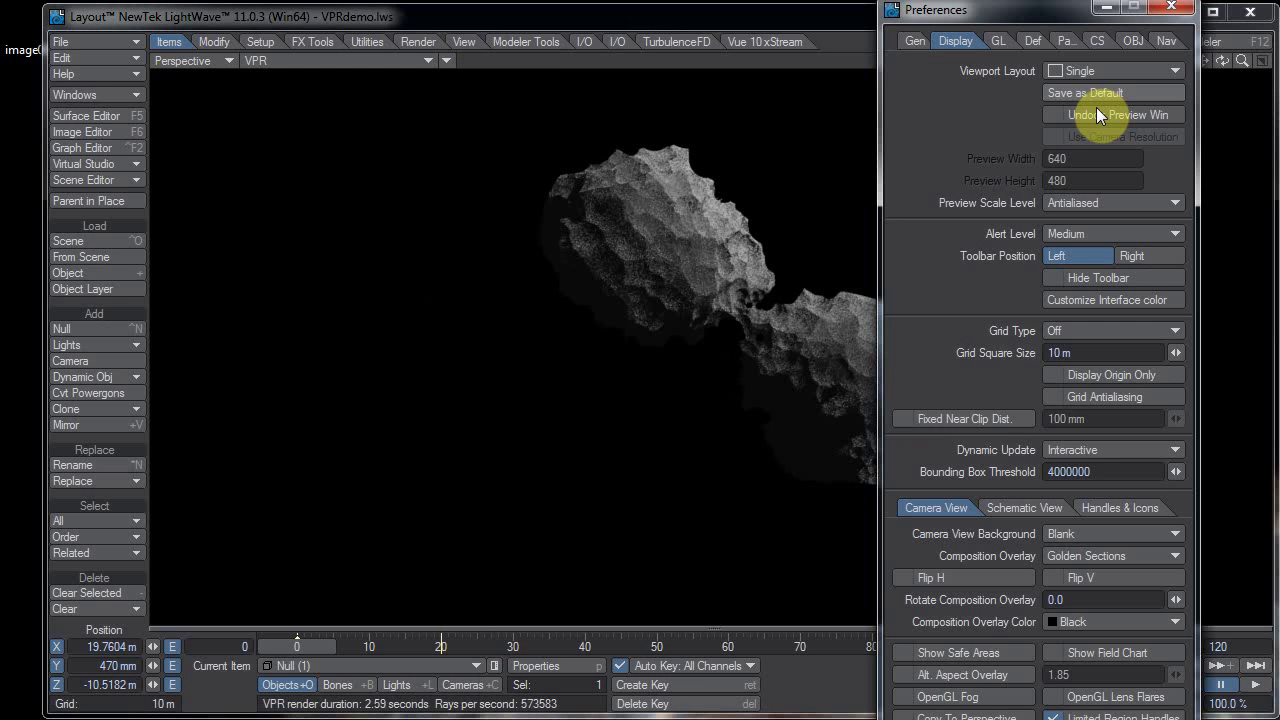
left_click(1096, 110)
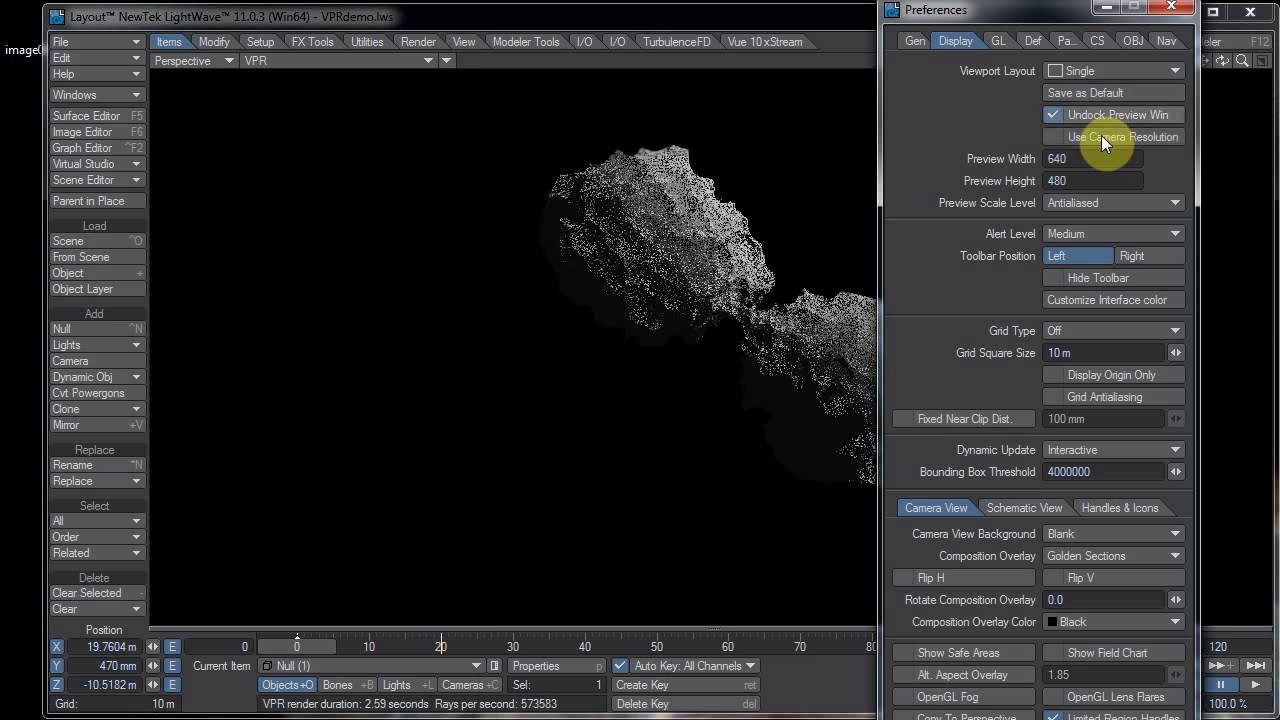
left_click(1101, 136)
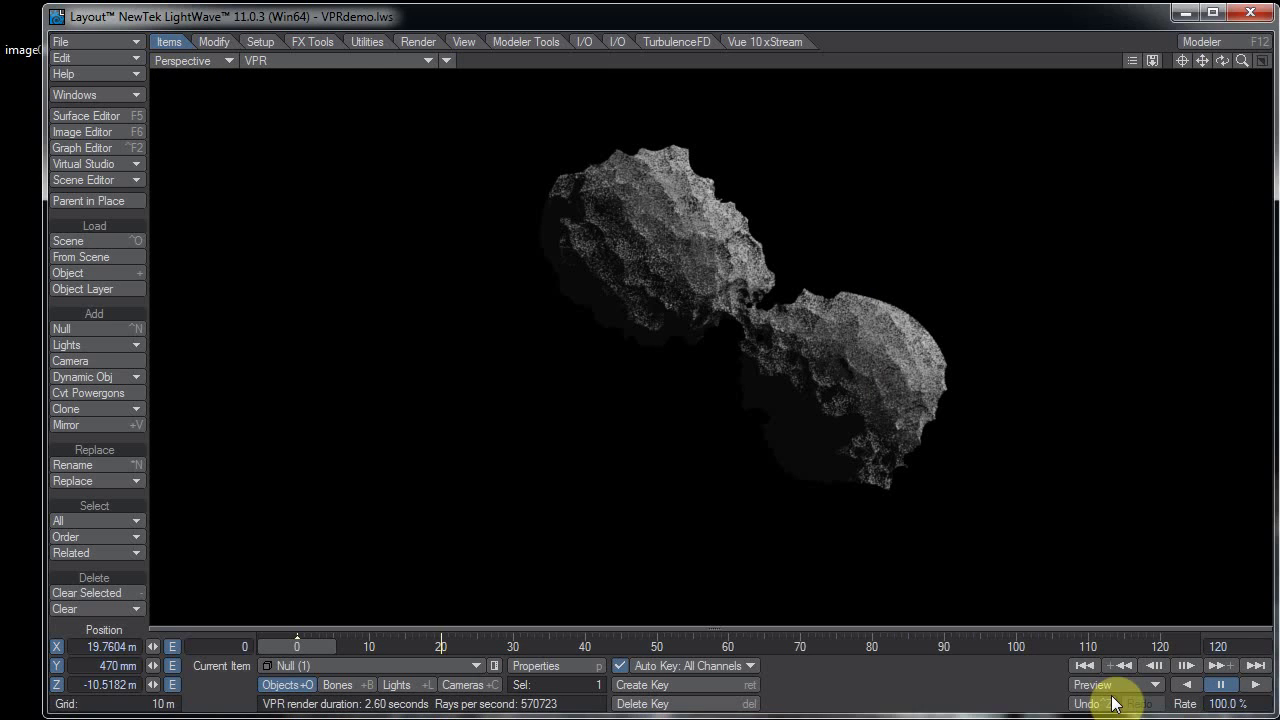
Step: Start making a preview in the undocked Preview Window, reposition that window and cancel the preview
left_click(1115, 687)
left_click(1115, 687)
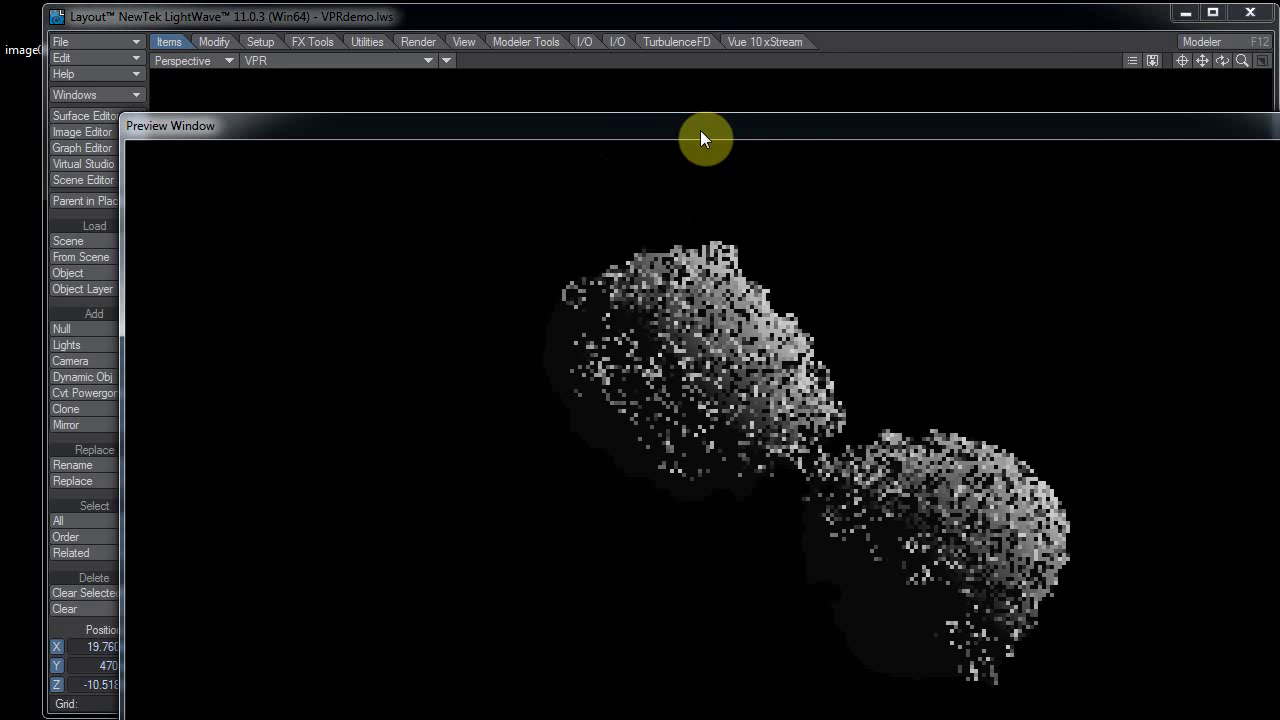
left_click(700, 130)
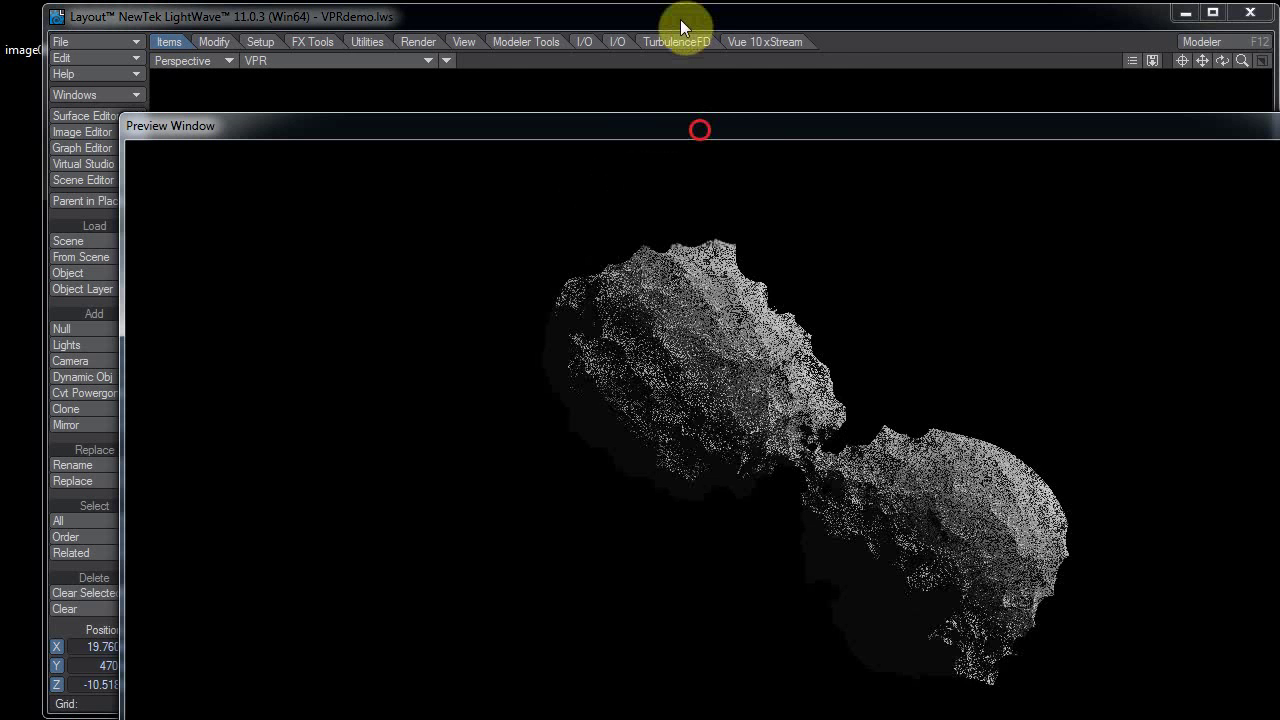
left_click_drag(680, 19, 818, 2)
left_click_drag(814, 46, 793, 5)
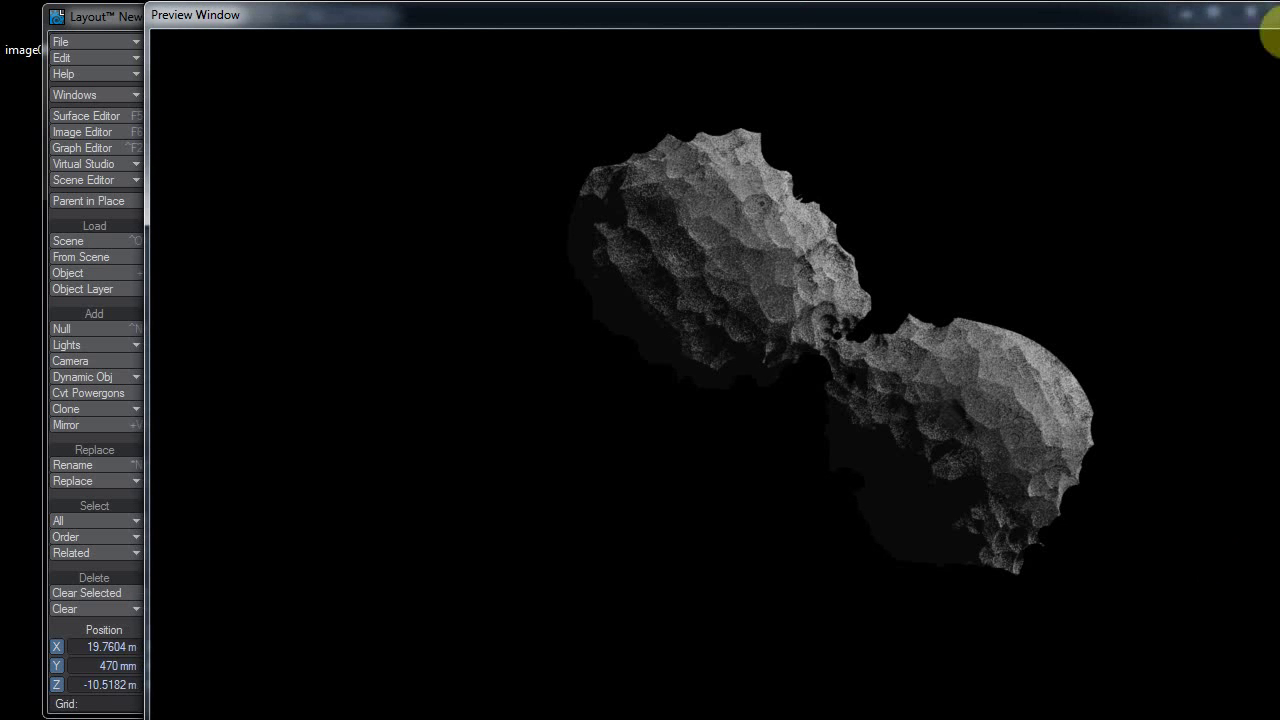
left_click_drag(1152, 2, 1152, 46)
left_click_drag(1150, 15, 1232, 31)
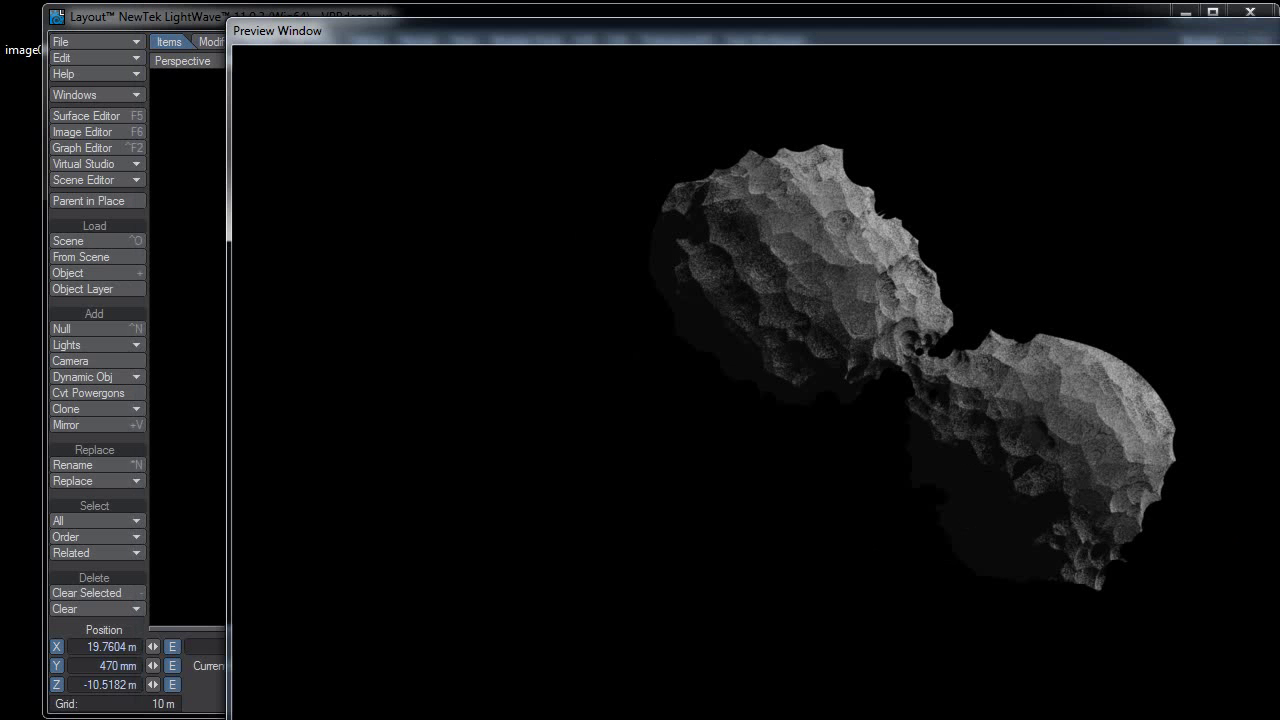
key("Escape")
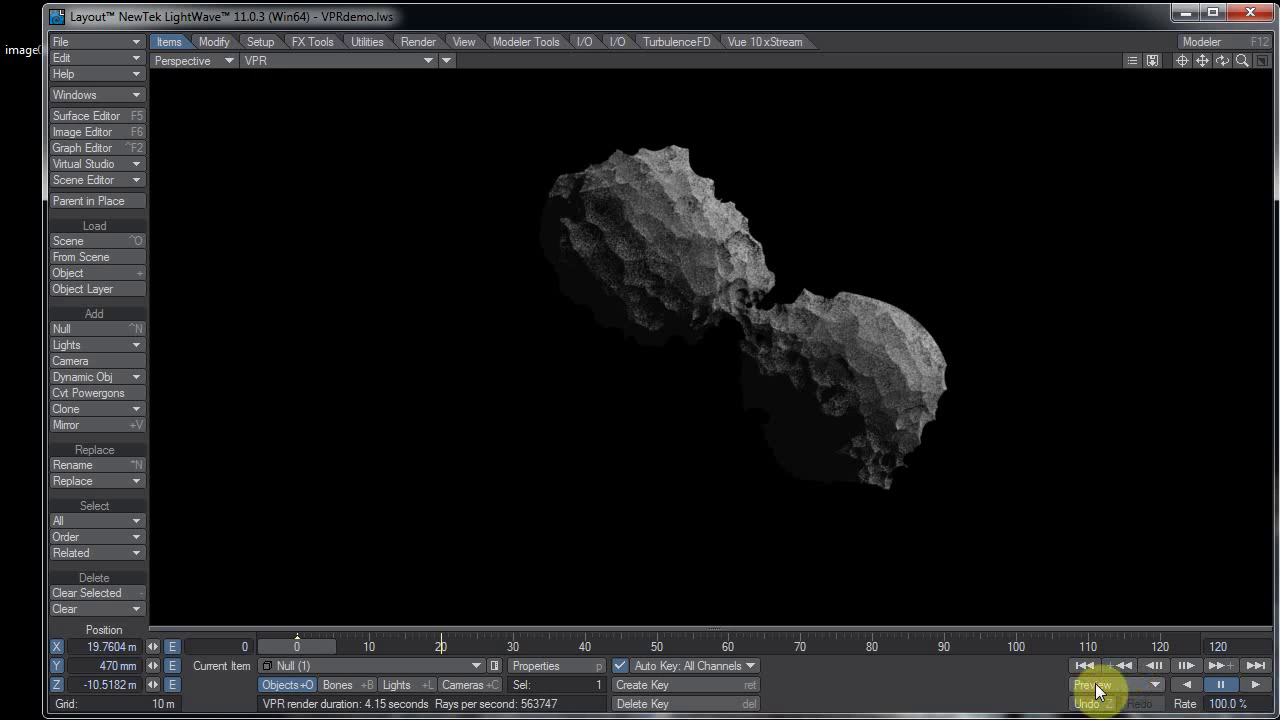
Step: Open the Preview Options, look at the video compression settings of the codec chooser and cancel them
left_click(1097, 688)
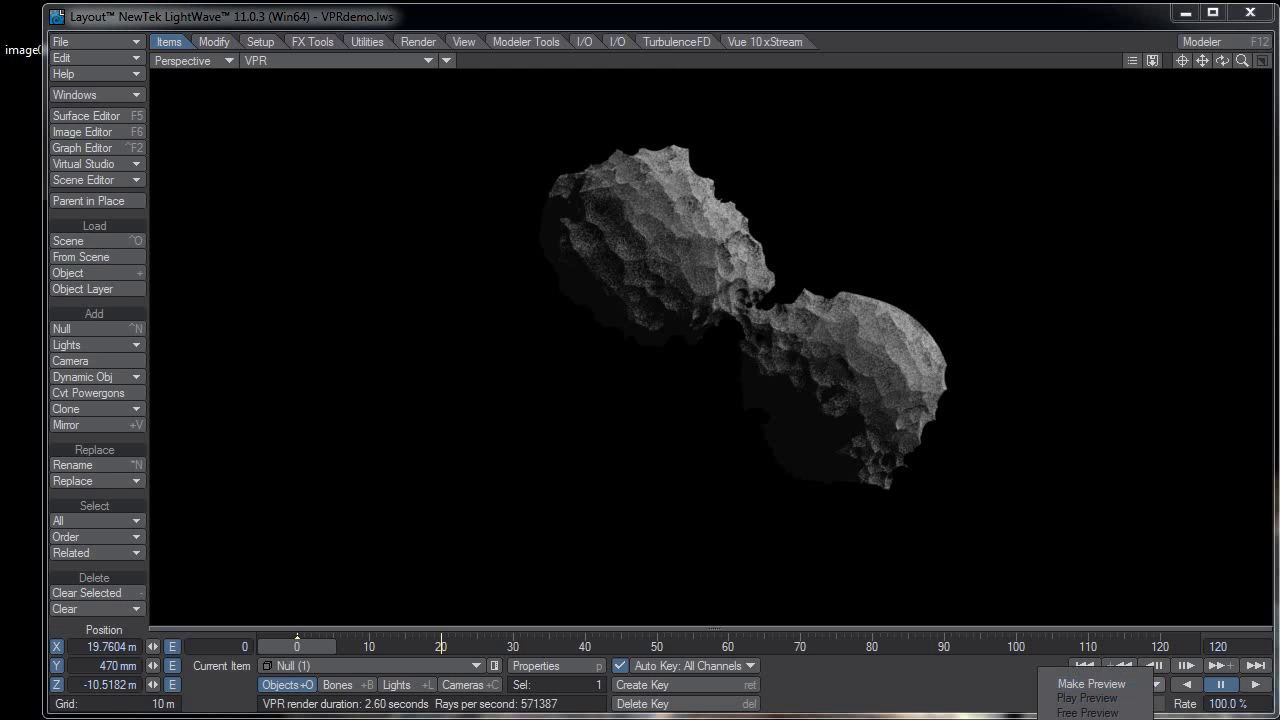
left_click(452, 234)
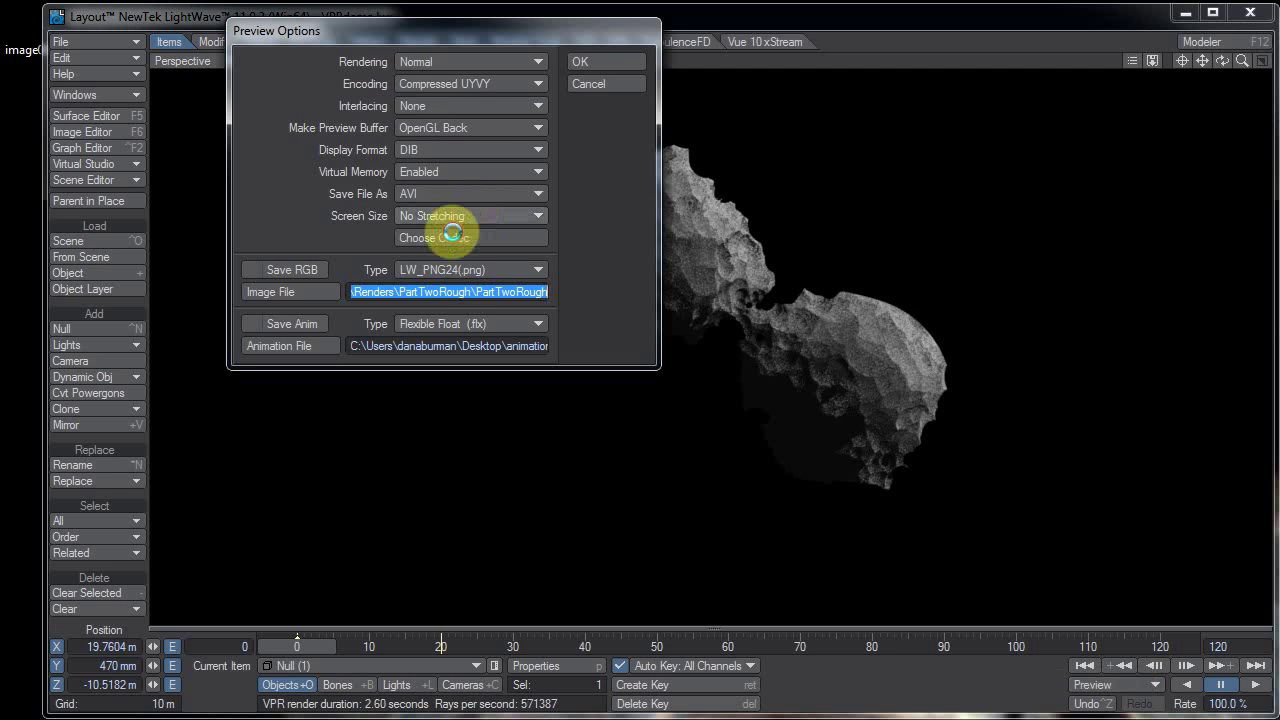
left_click(222, 88)
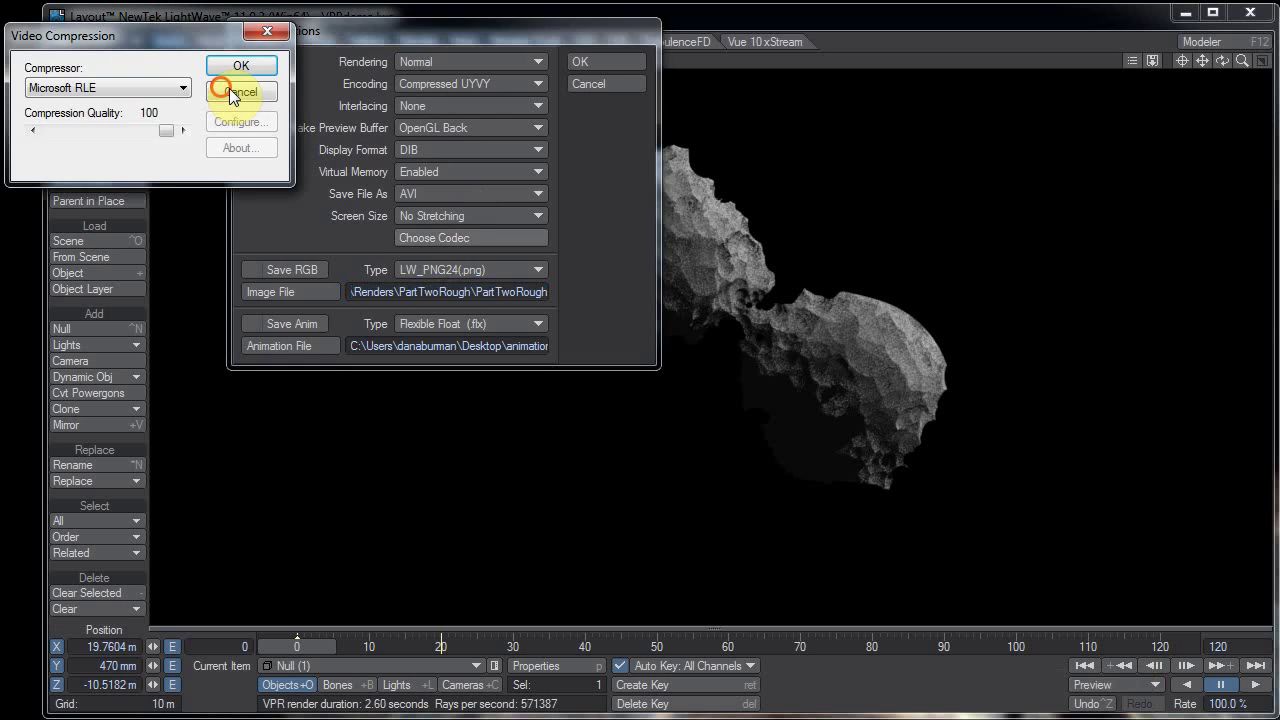
left_click(229, 88)
Step: Move the Preview Options dialog clear of the asteroid's upper lobe and enable Save RGB
left_click_drag(403, 30, 923, 122)
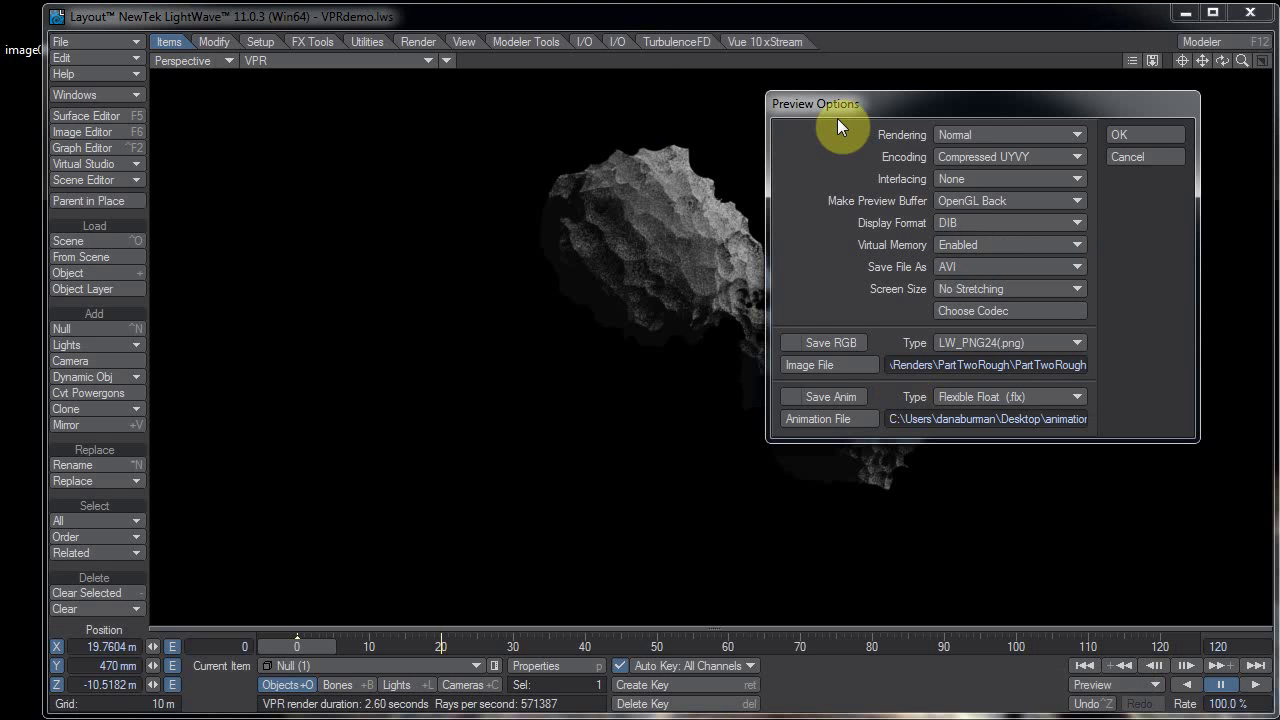
left_click(833, 343)
left_click(833, 342)
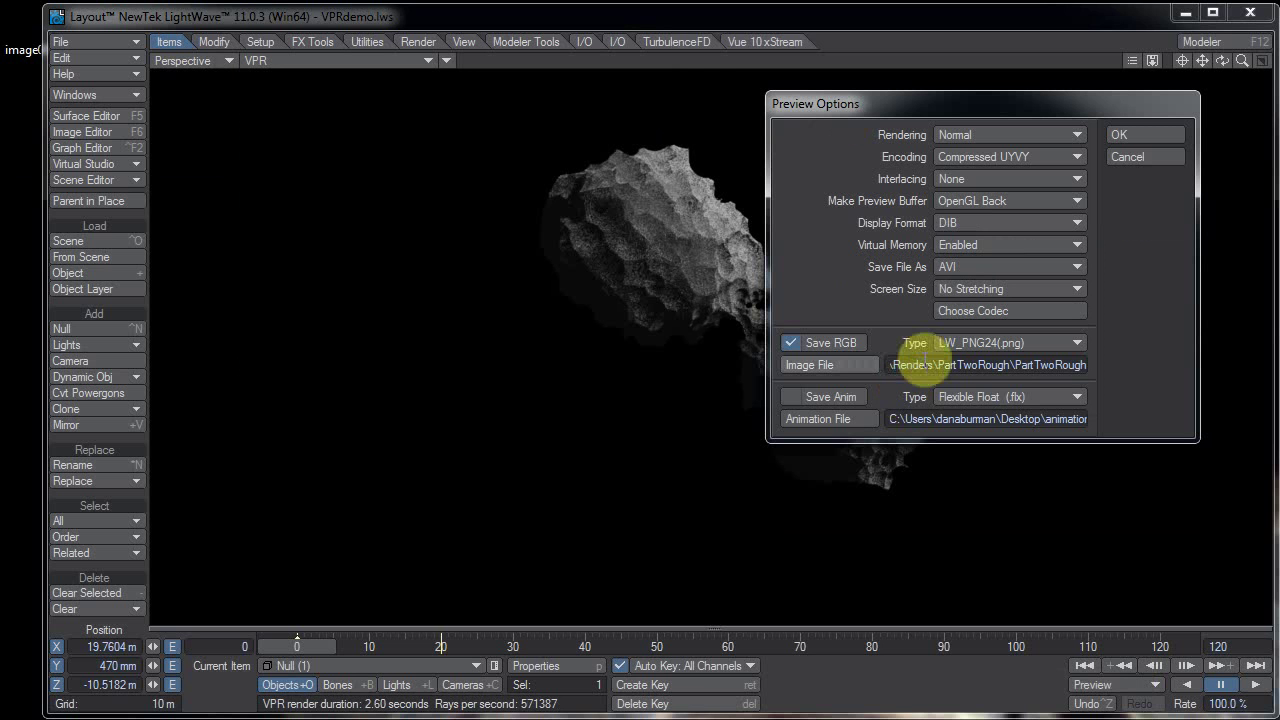
Step: Look at the save location browser for the RGB image file, cancel it and highlight the end of the image file path
left_click(922, 362)
left_click_drag(492, 385, 871, 358)
left_click(870, 358)
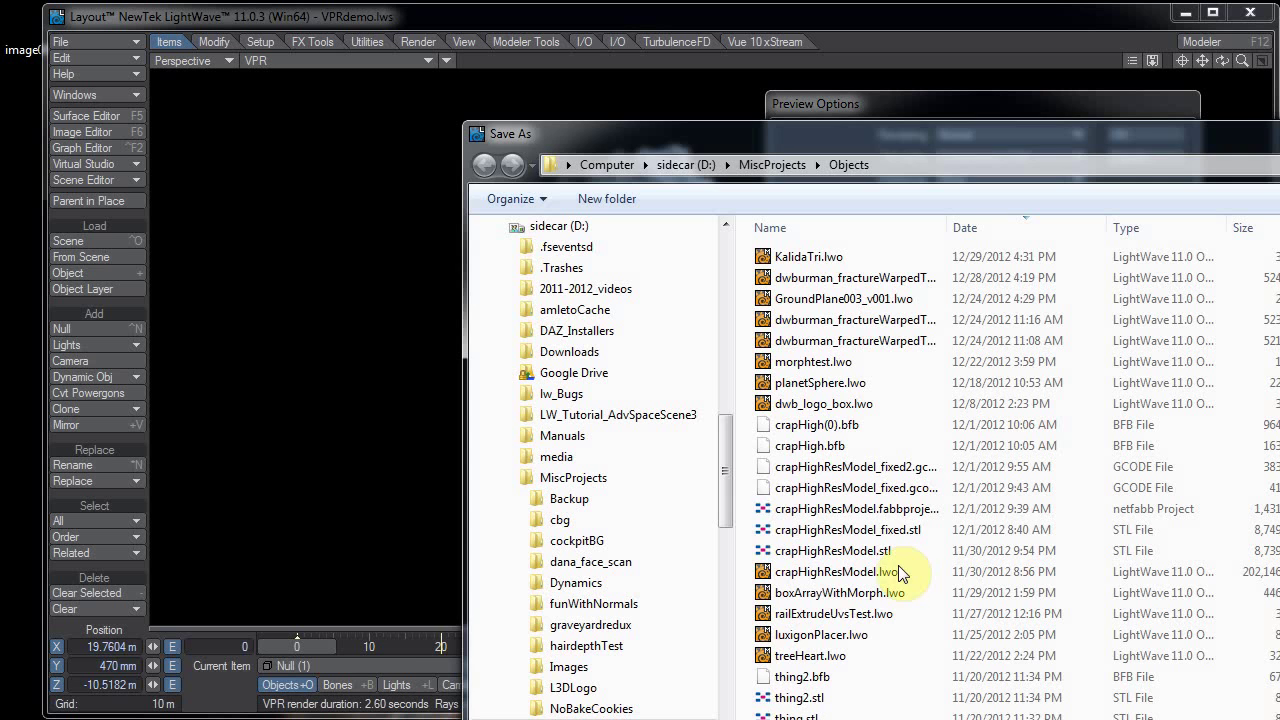
key("Escape")
left_click(957, 357)
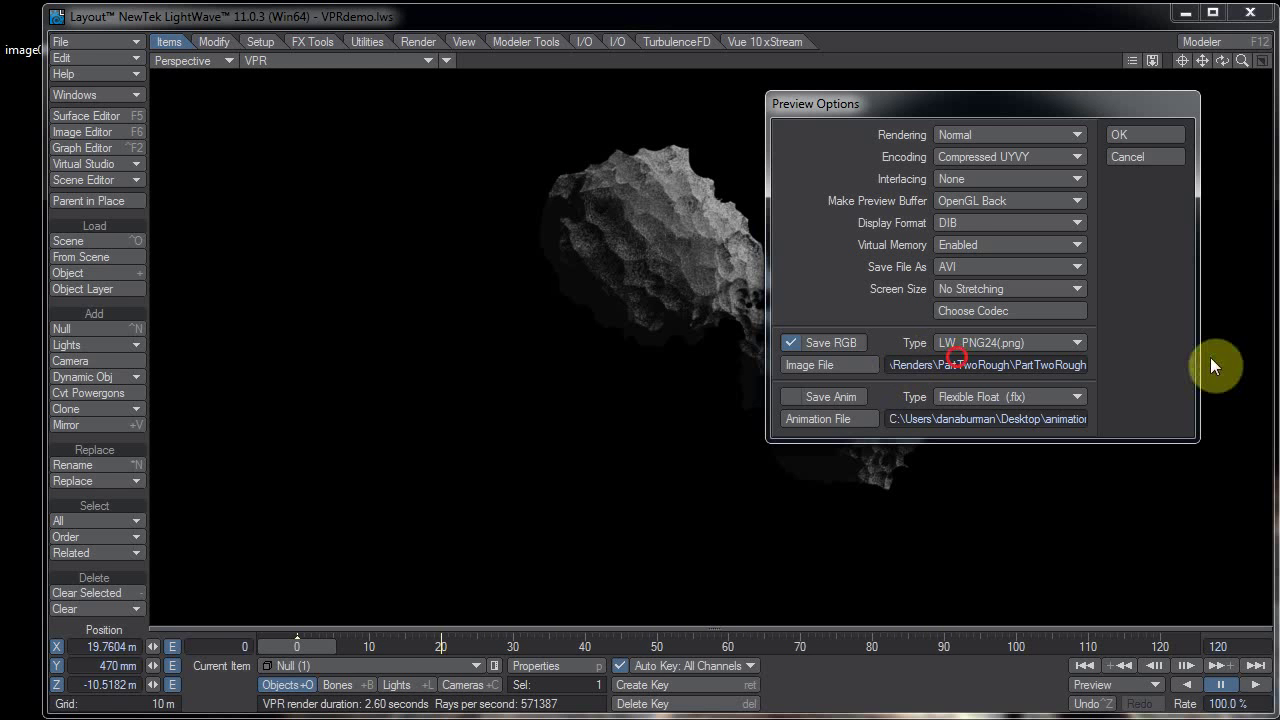
left_click(1037, 365)
left_click_drag(1037, 365, 1237, 360)
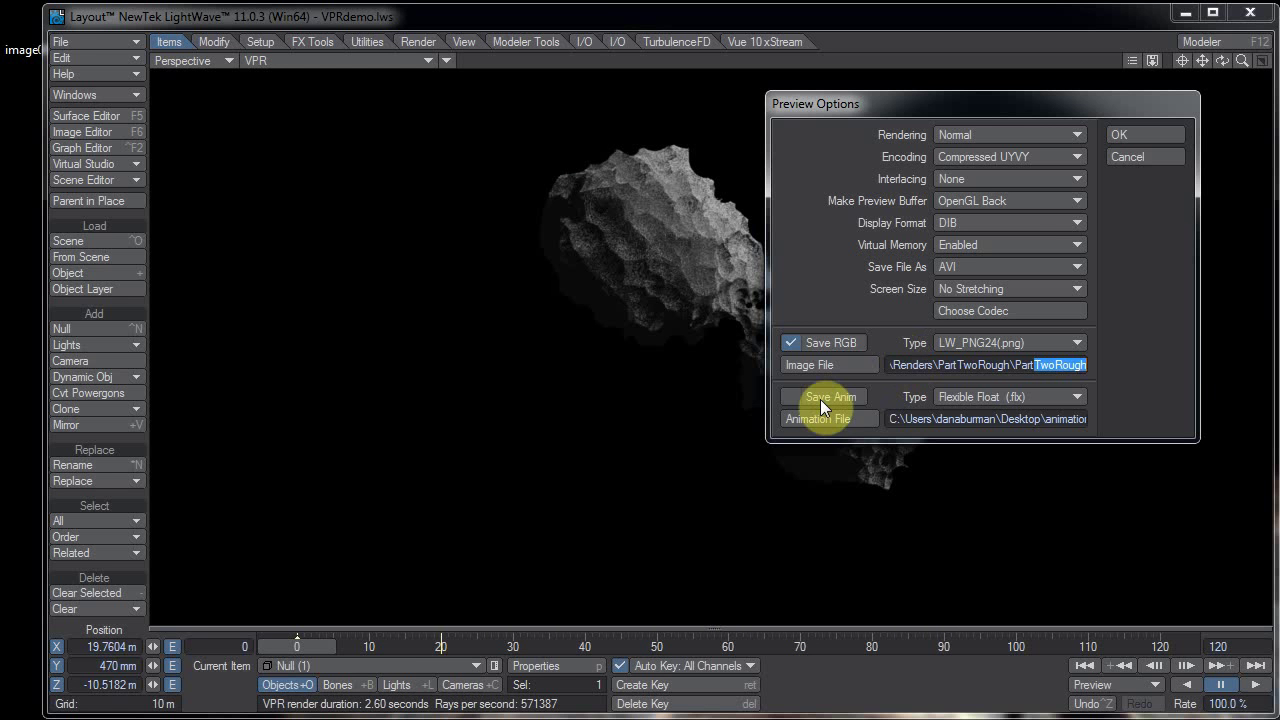
Step: Enable Save Anim in the Preview Options and set its type to DirectShow(.avi)
left_click(818, 398)
left_click(1005, 399)
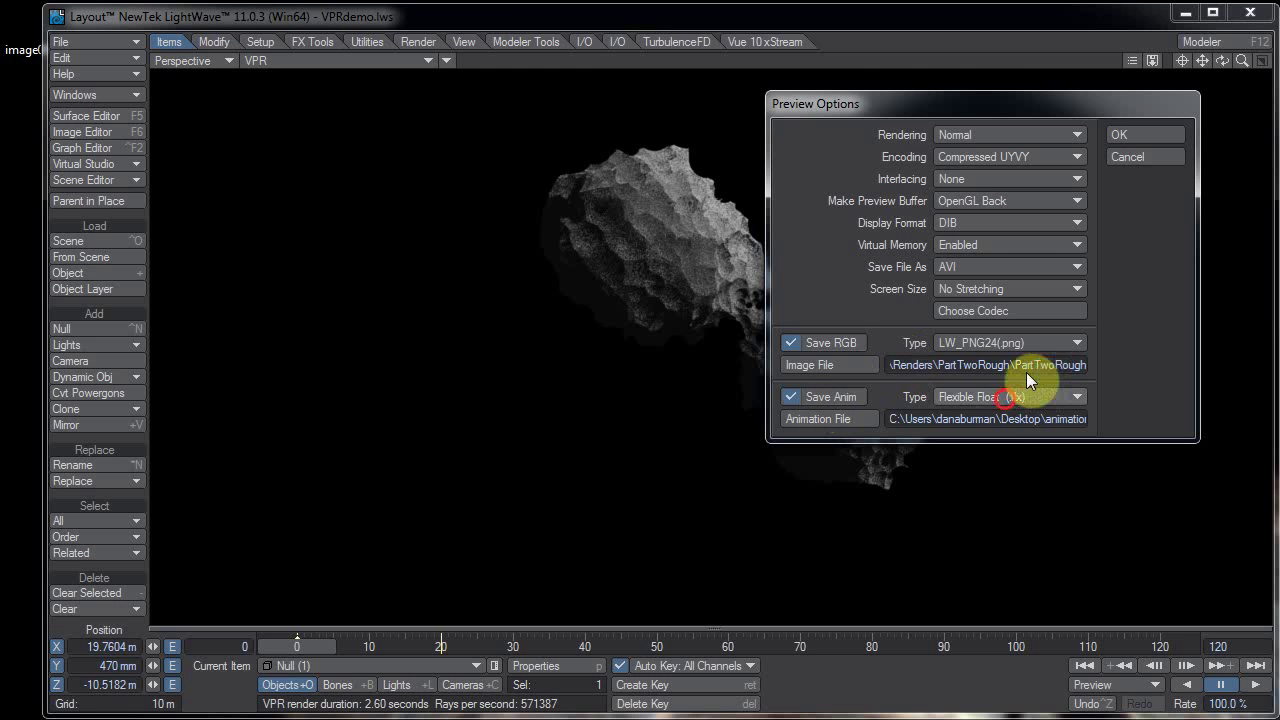
left_click(1040, 322)
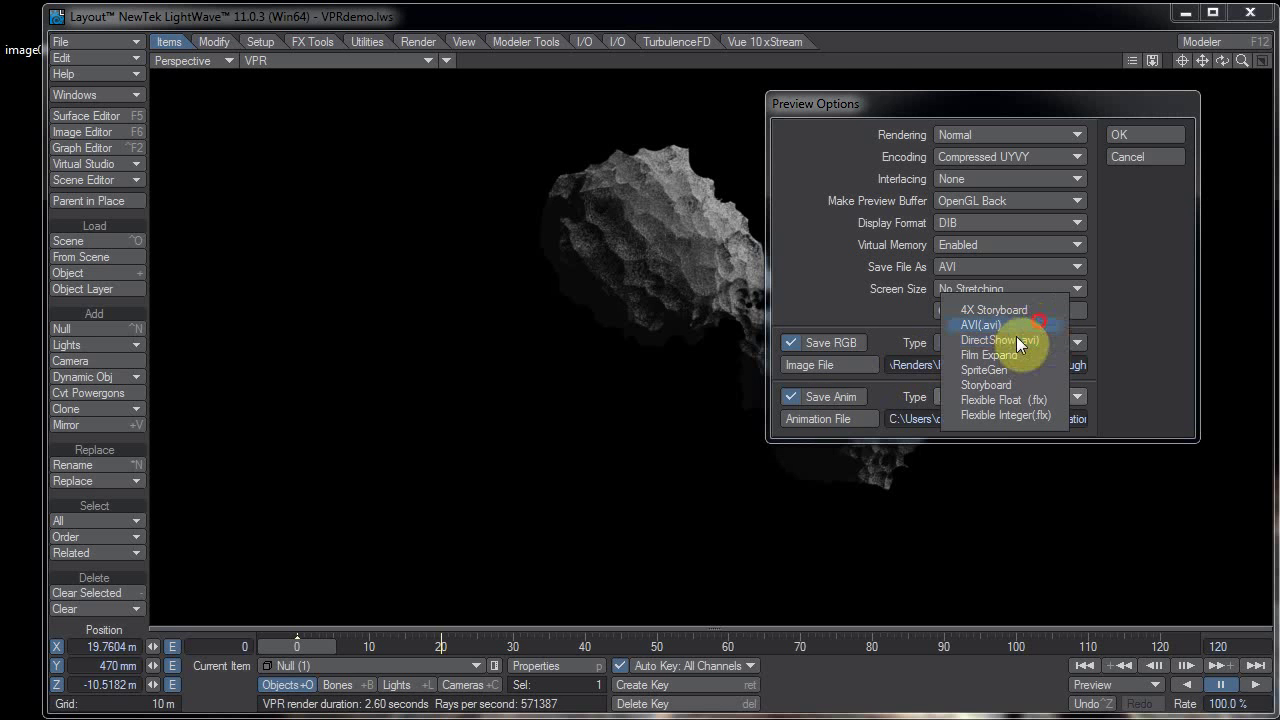
left_click(980, 397)
left_click(981, 407)
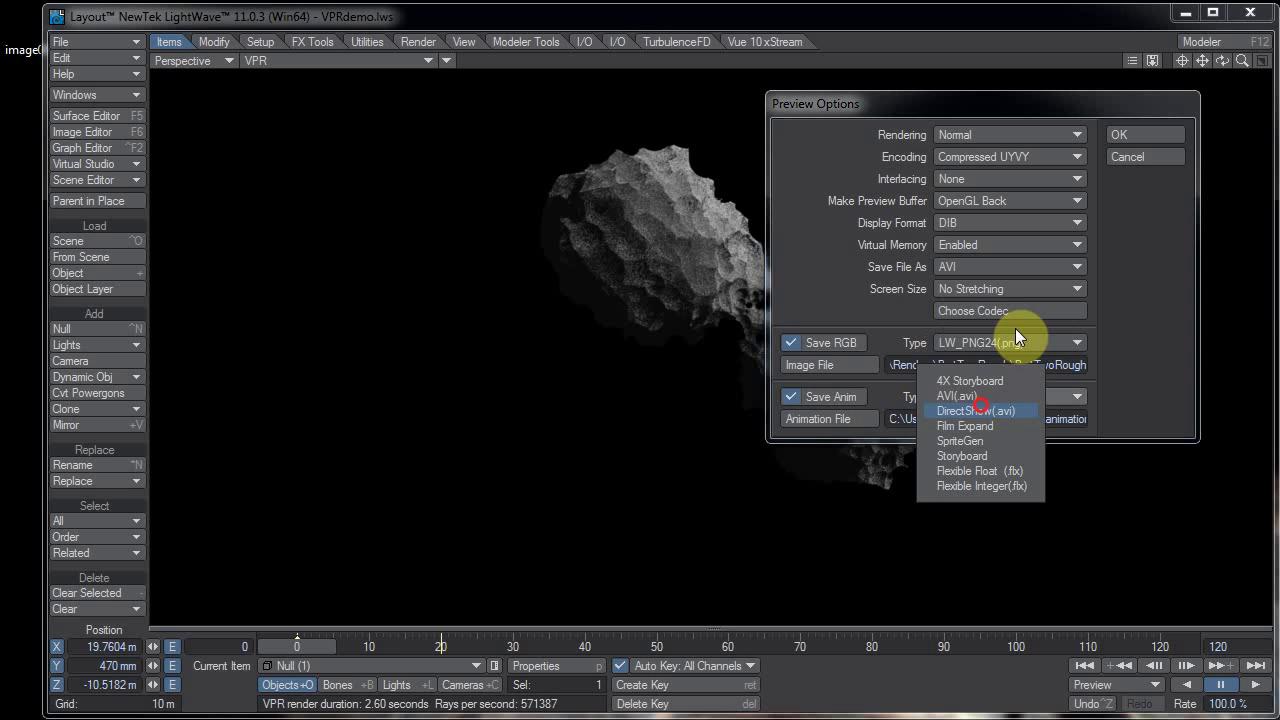
Step: Examine the list of compressors available in the preview's codec chooser and close it
left_click(1015, 316)
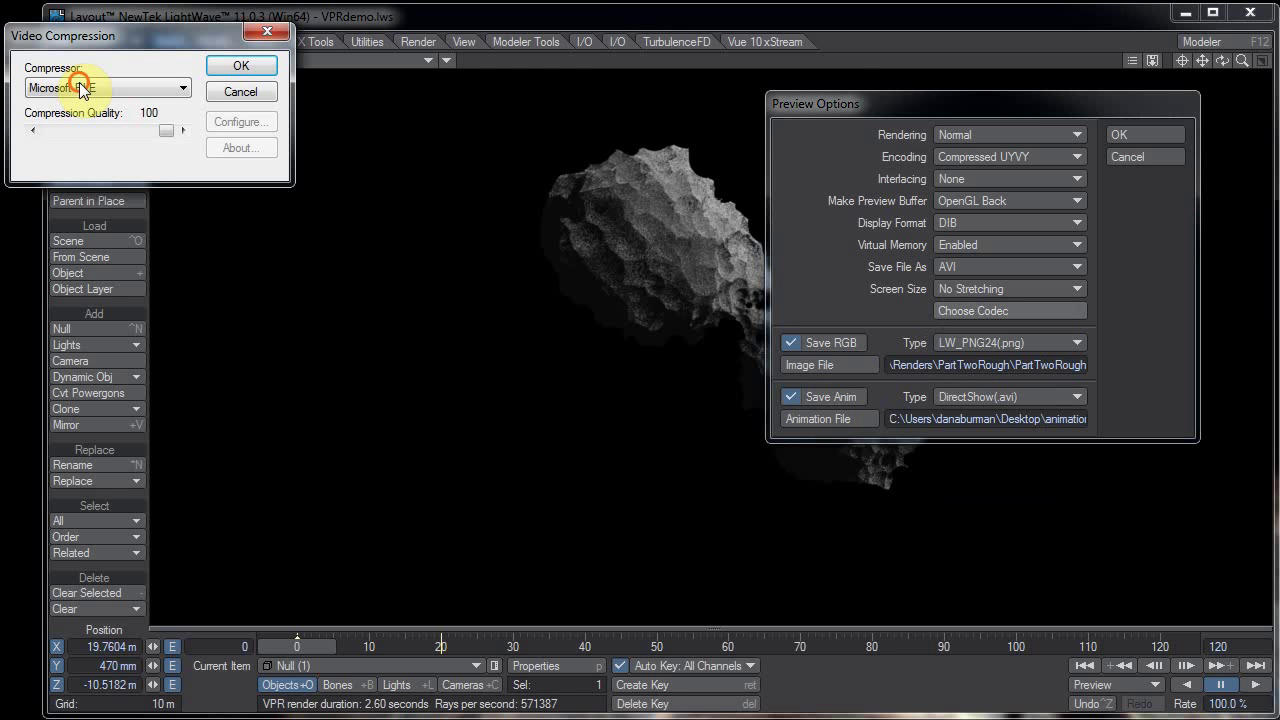
left_click(82, 88)
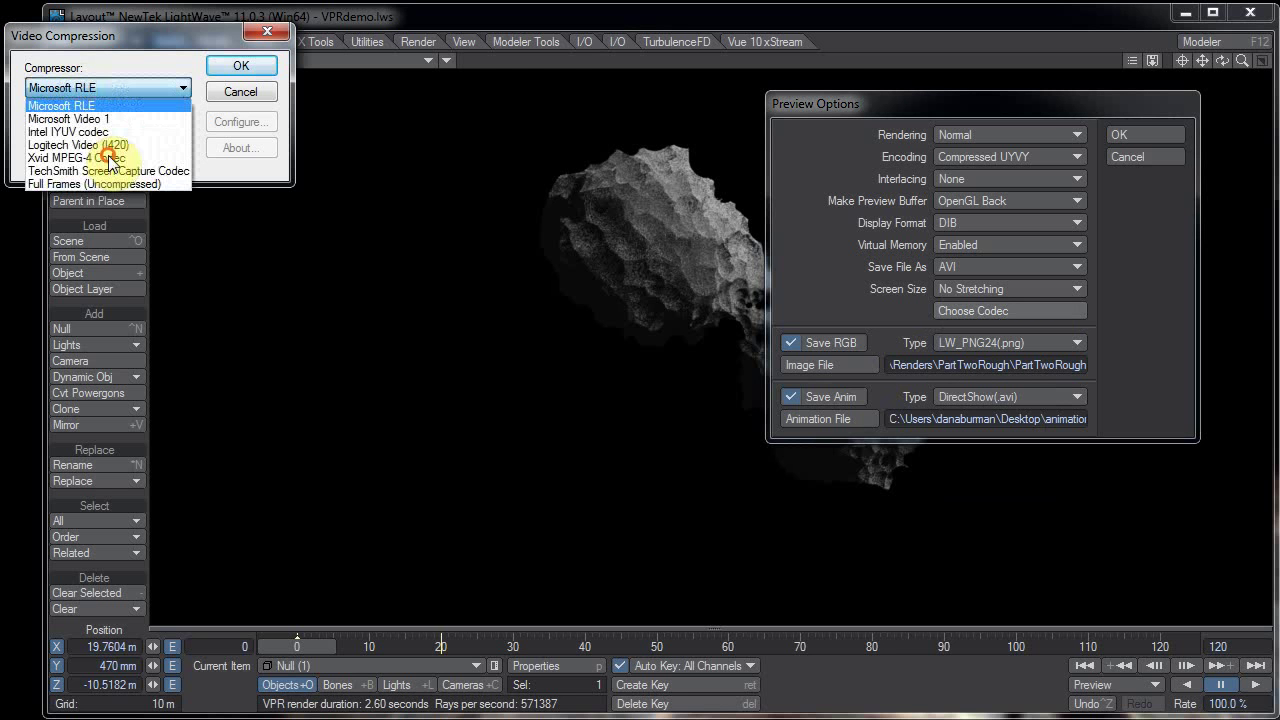
left_click(217, 62)
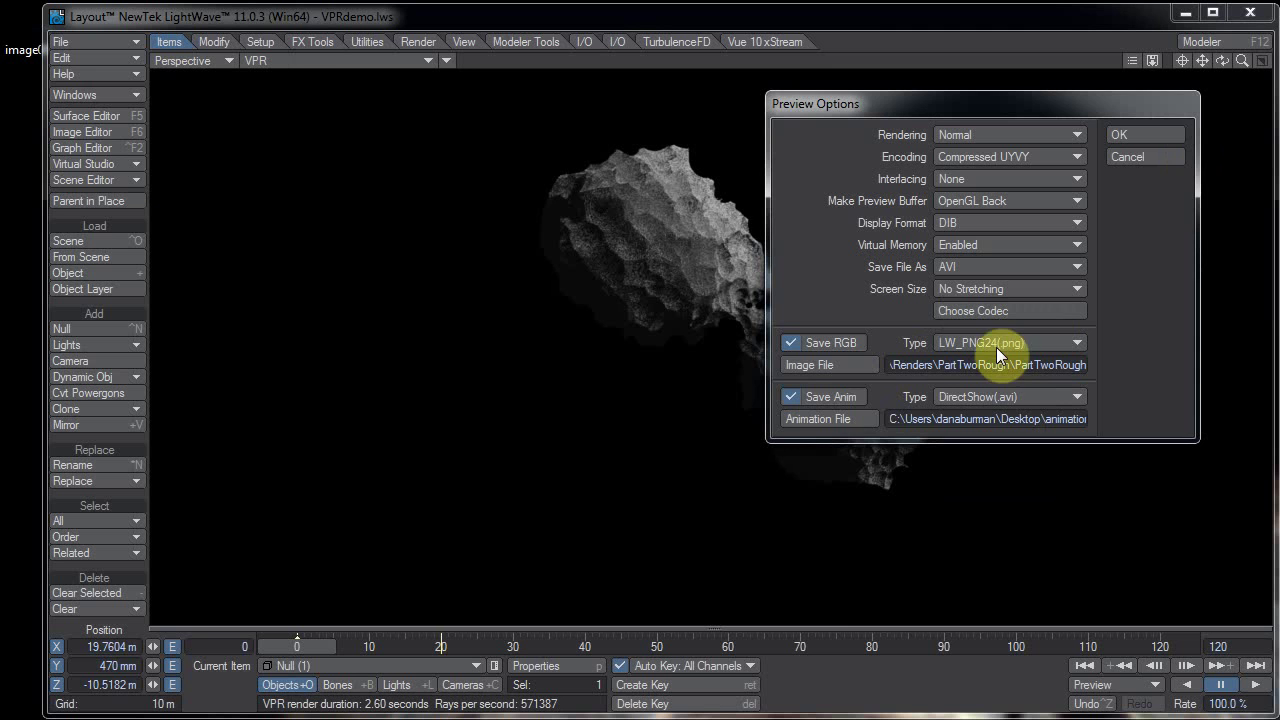
left_click(840, 364)
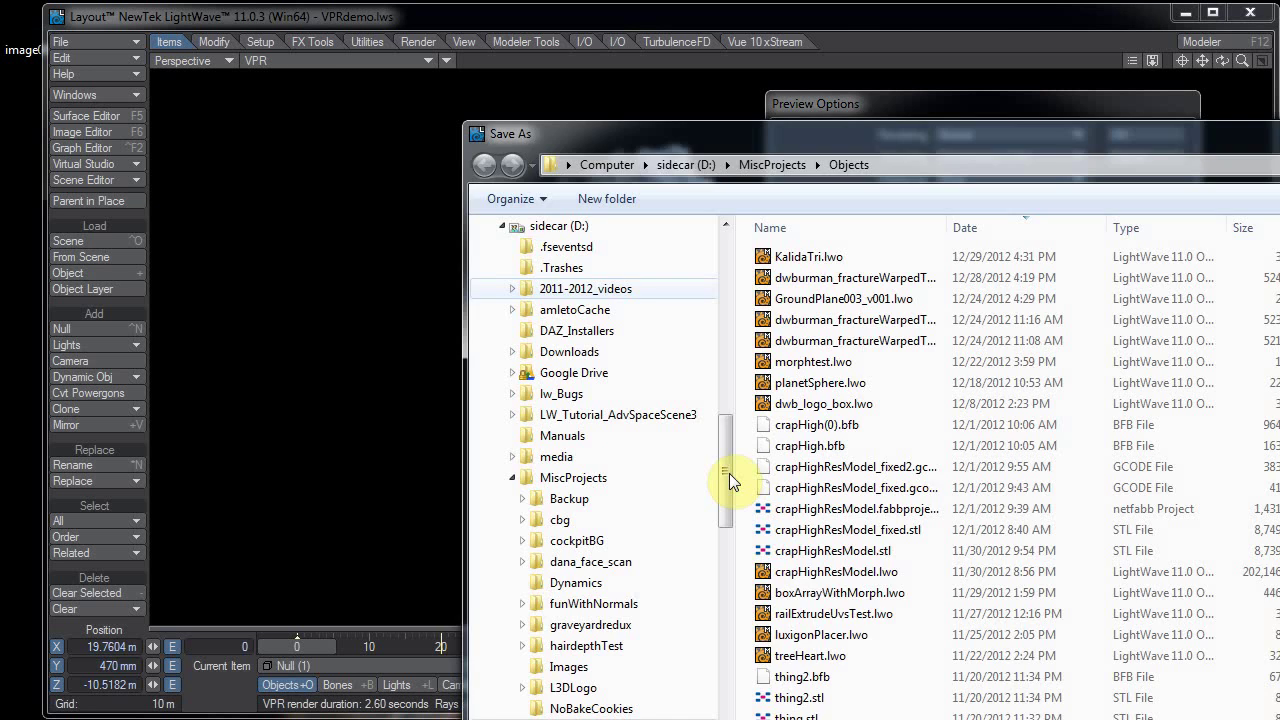
left_click(722, 483)
left_click_drag(722, 484, 708, 258)
left_click(588, 263)
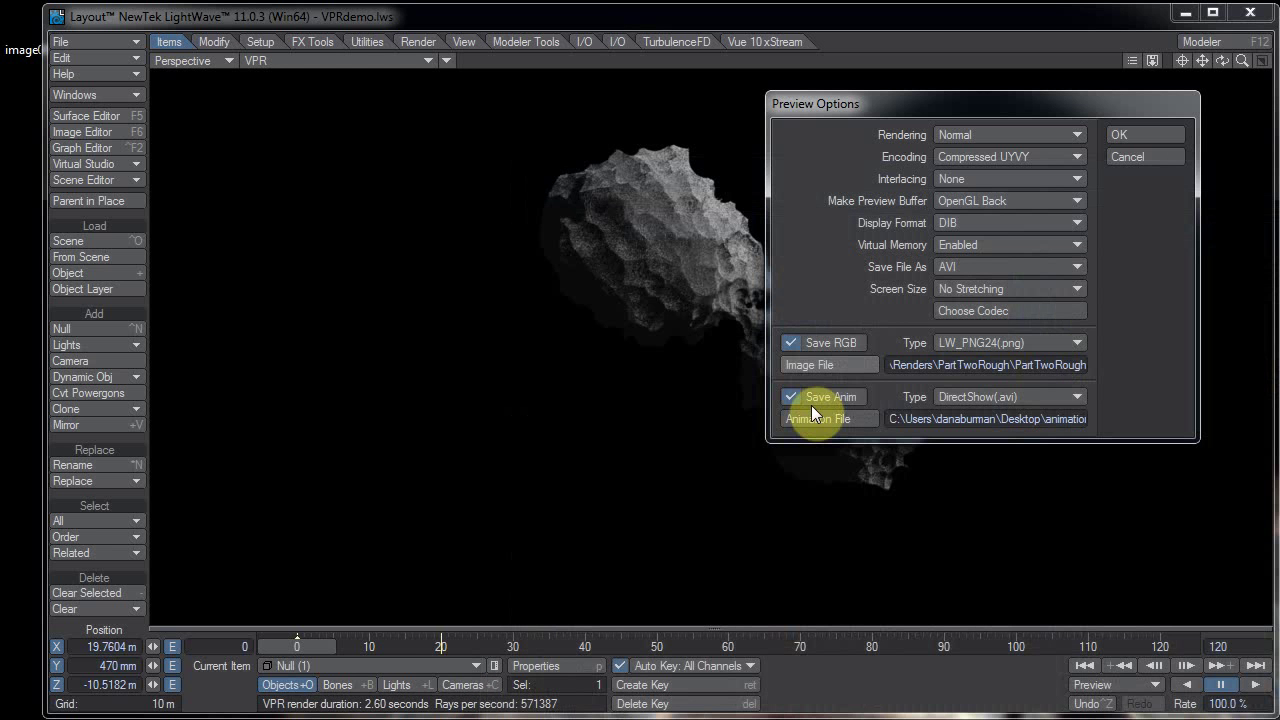
Step: Disable Save Anim and browse to the Desktop folder as the save location for the RGB image file
left_click(820, 399)
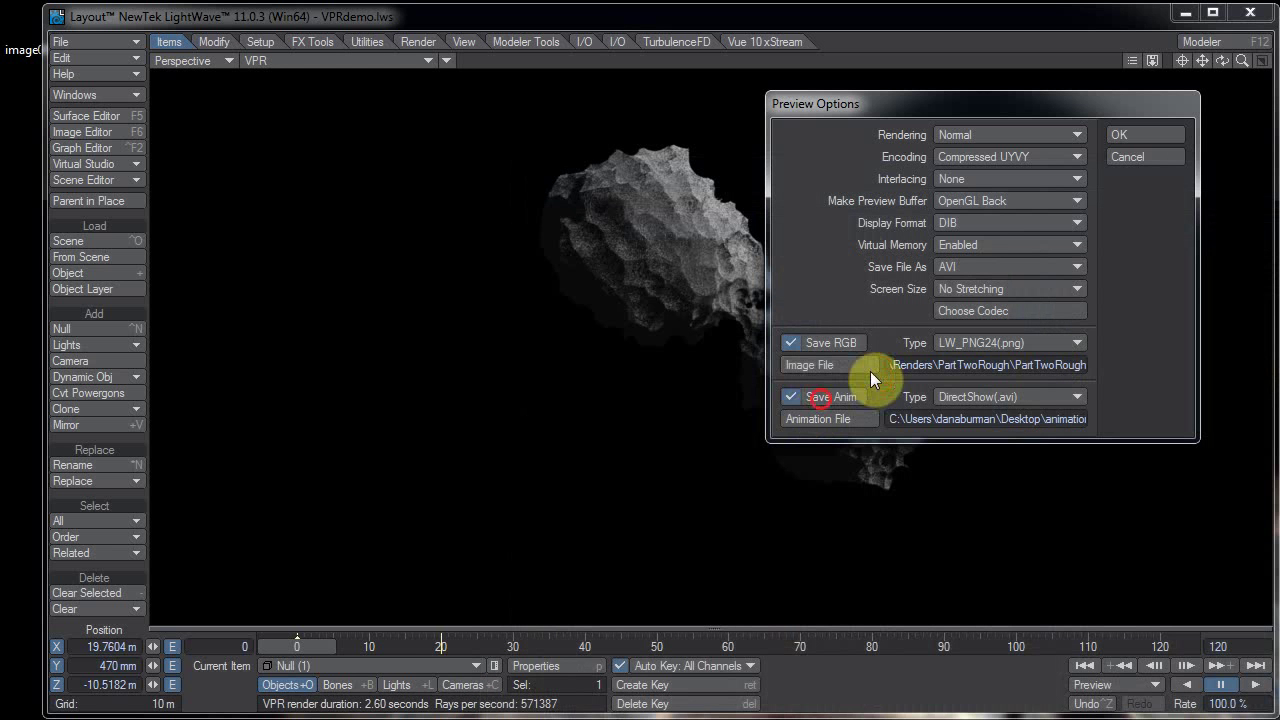
left_click(867, 366)
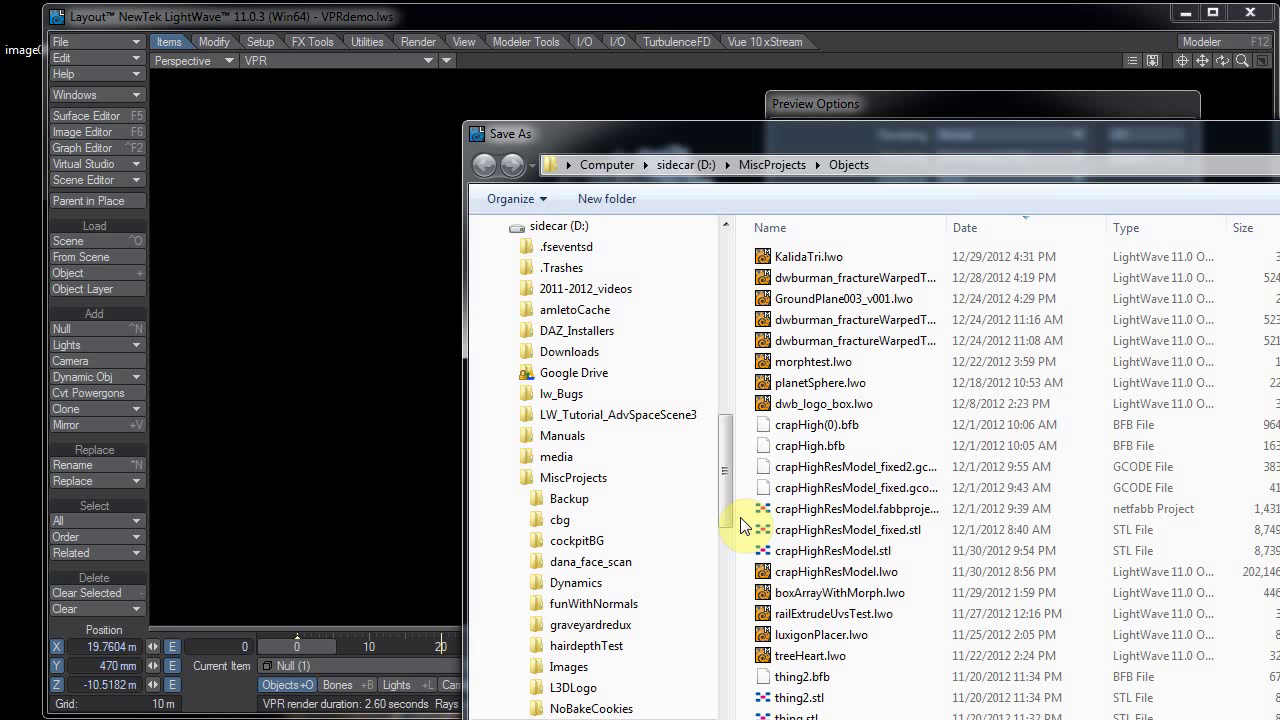
left_click_drag(736, 500, 727, 623)
left_click(723, 548)
scroll(556, 484, "down", 3)
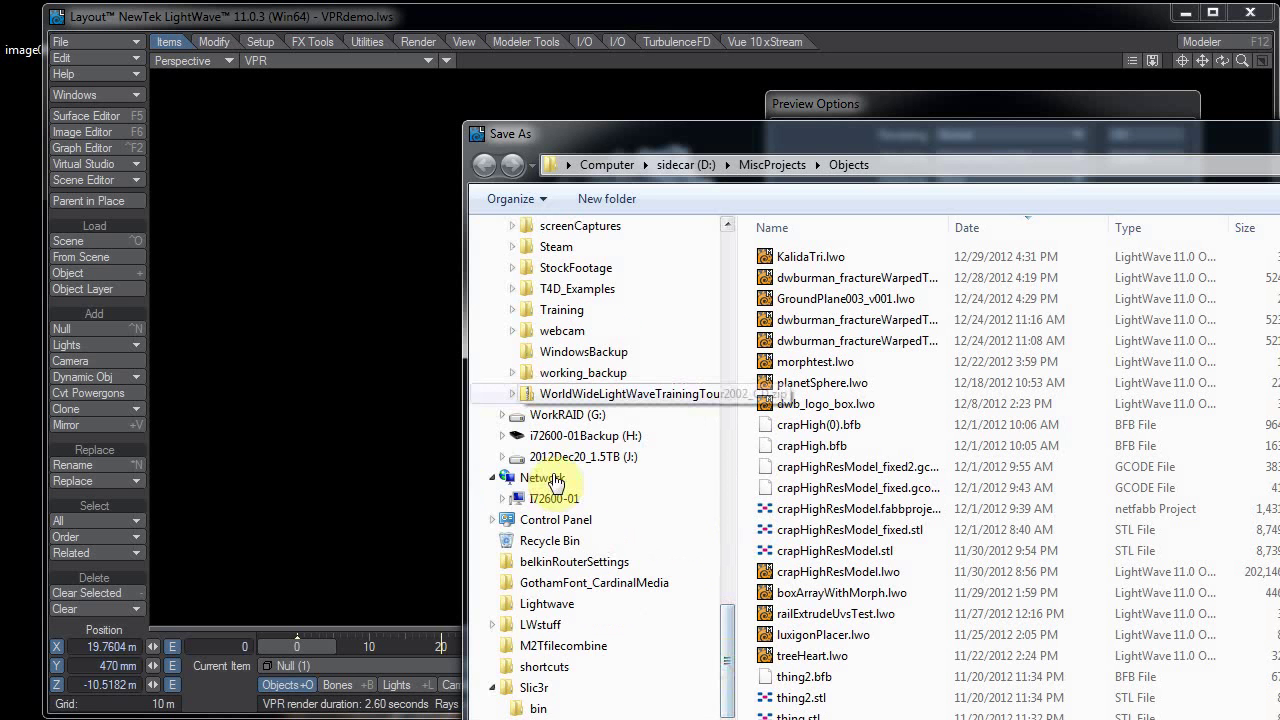
left_click(723, 658)
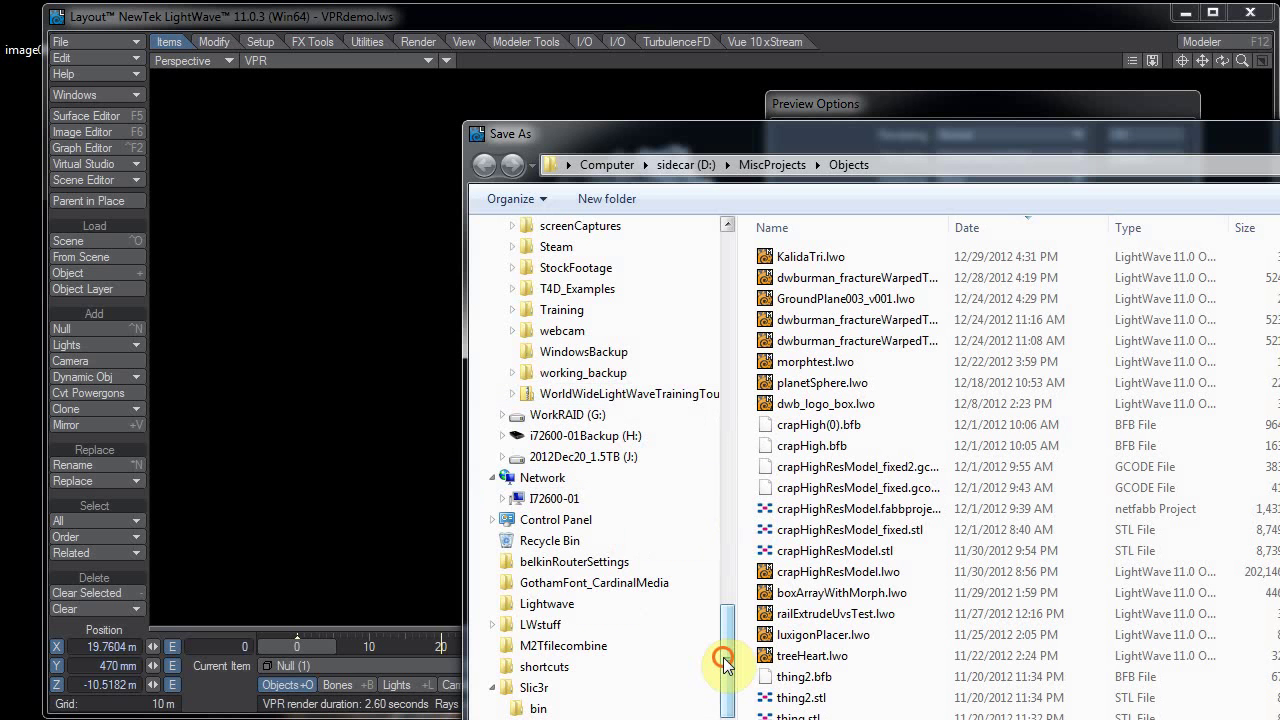
left_click_drag(724, 663, 717, 651)
left_click_drag(723, 592, 723, 588)
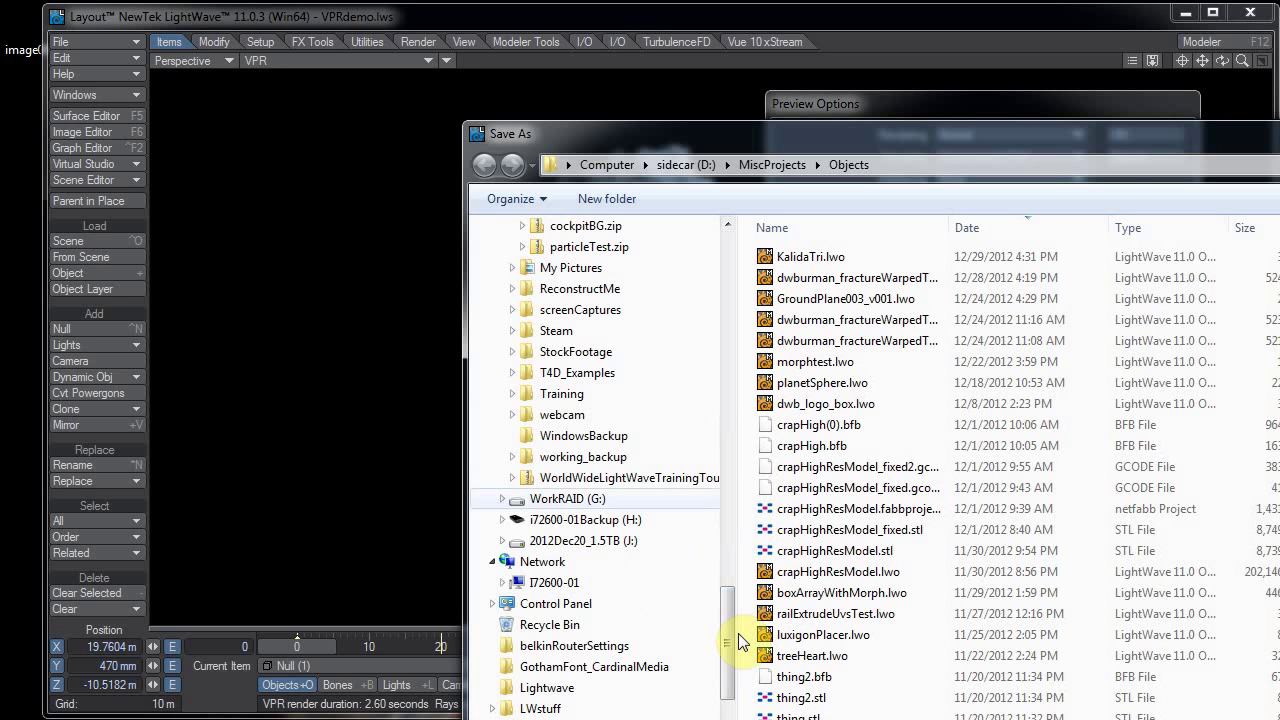
left_click_drag(726, 634, 722, 275)
left_click(540, 261)
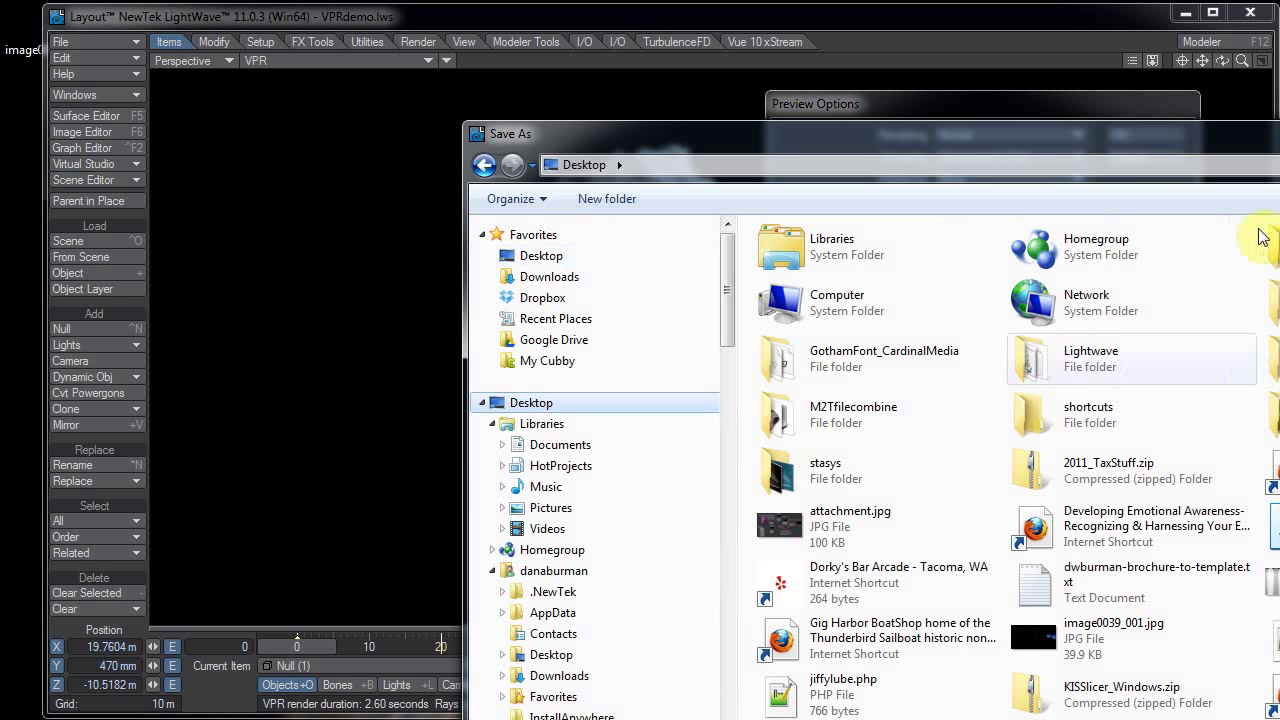
left_click(1111, 158)
left_click_drag(1111, 157, 1084, 156)
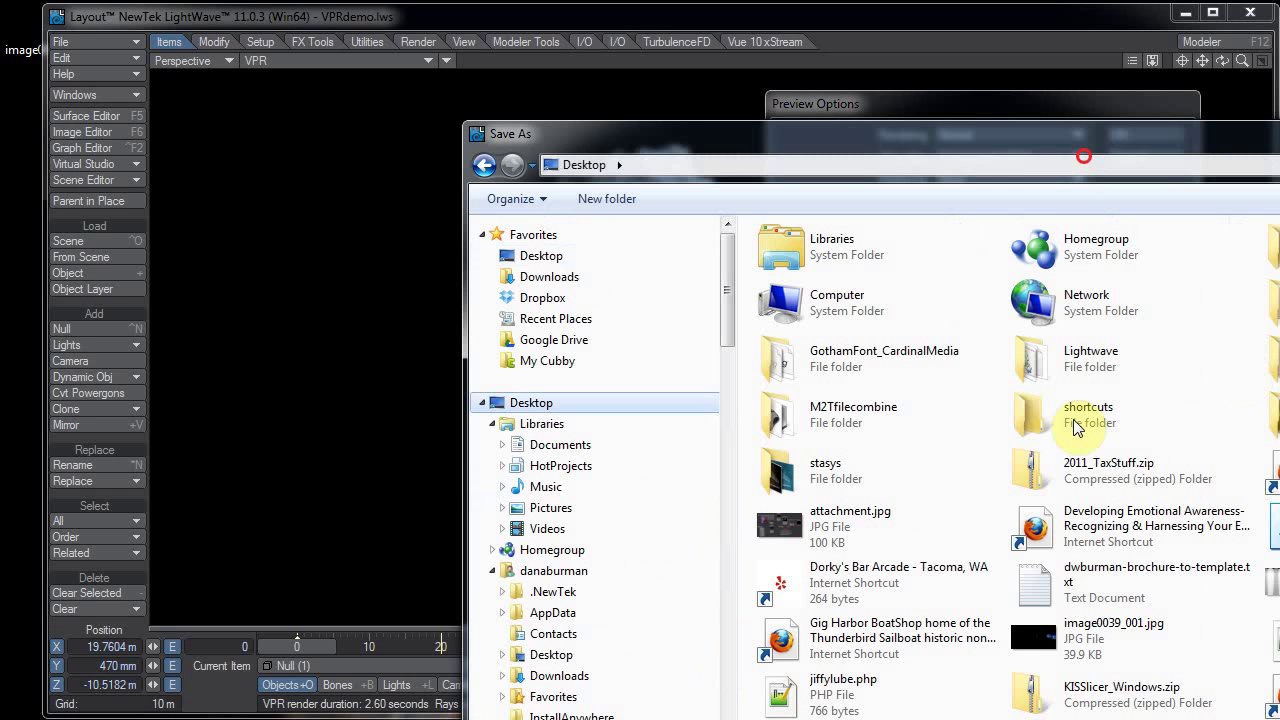
left_click(1050, 420)
double_click(1050, 422)
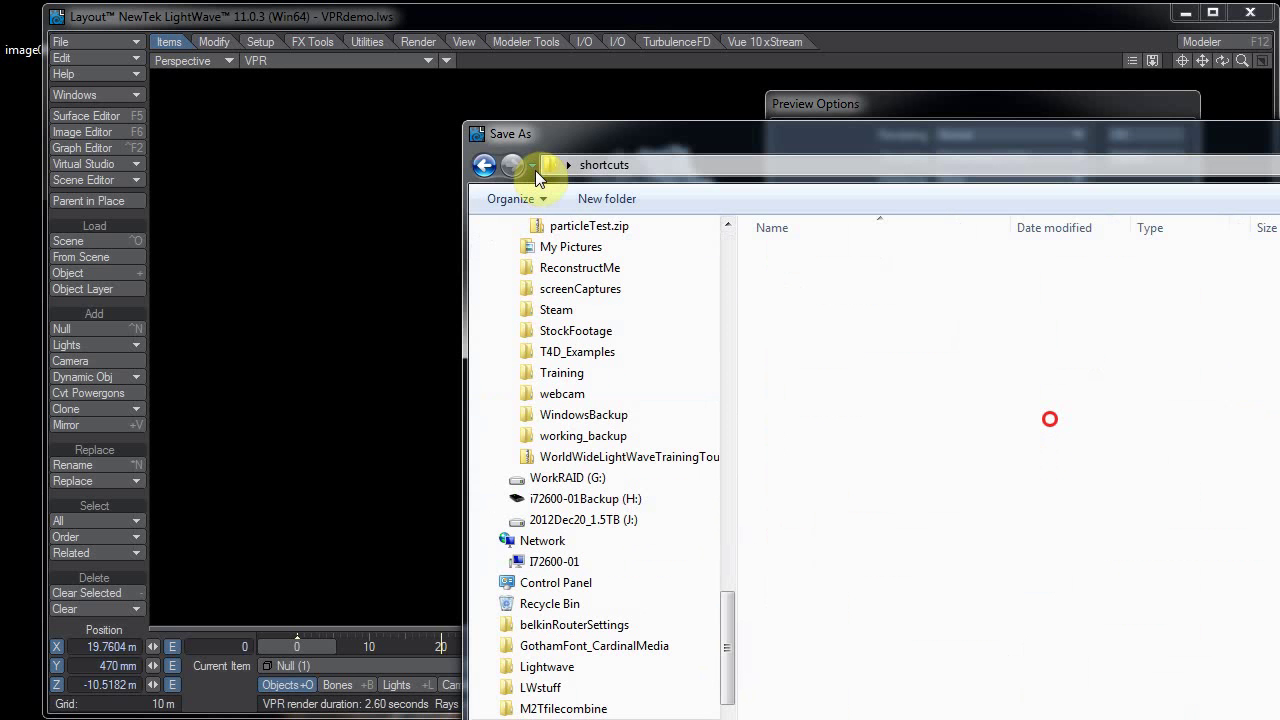
Step: Set the RGB image file to be saved as test in the Lightwave folder on the Desktop
left_click(1118, 369)
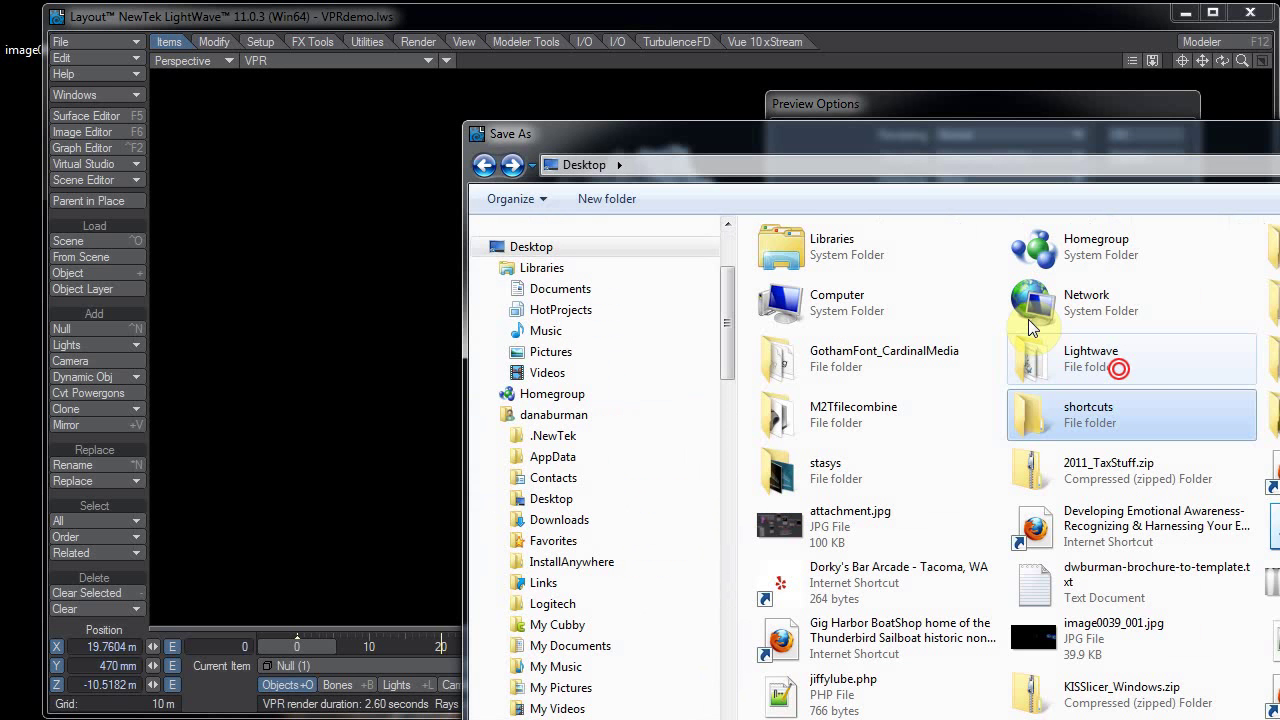
double_click(1118, 369)
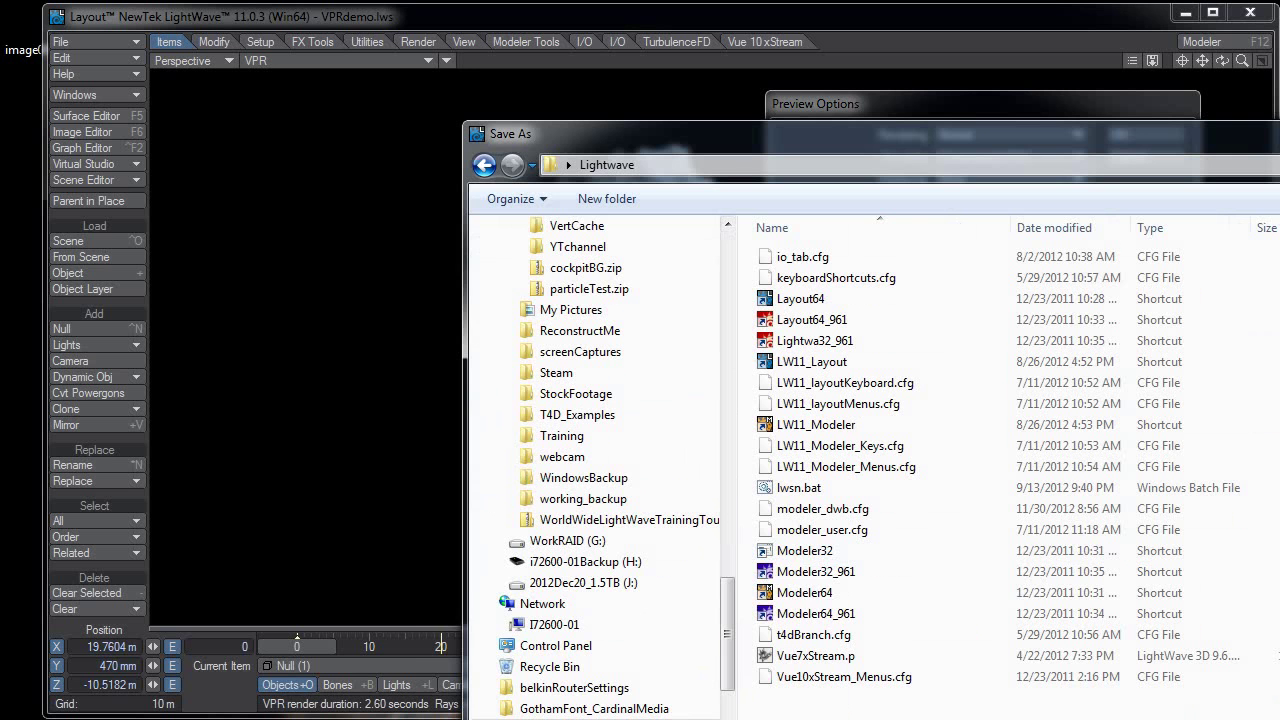
left_click(713, 468)
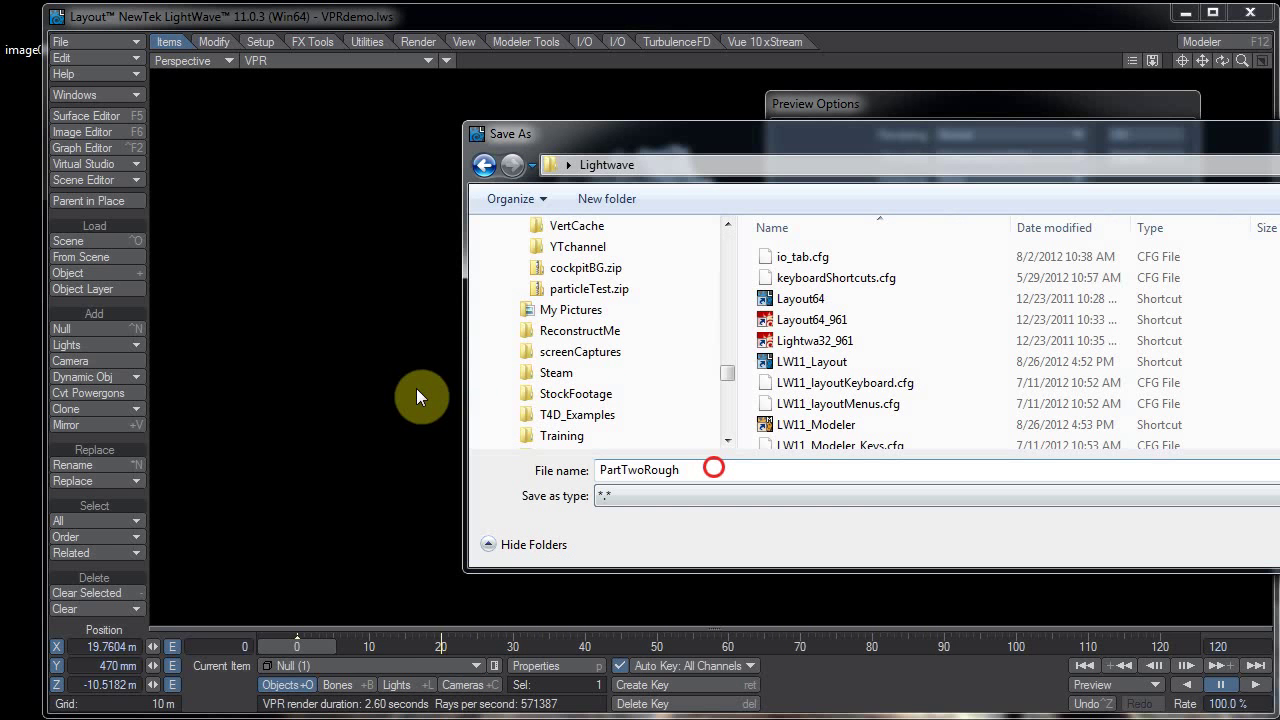
type("test")
key("Return")
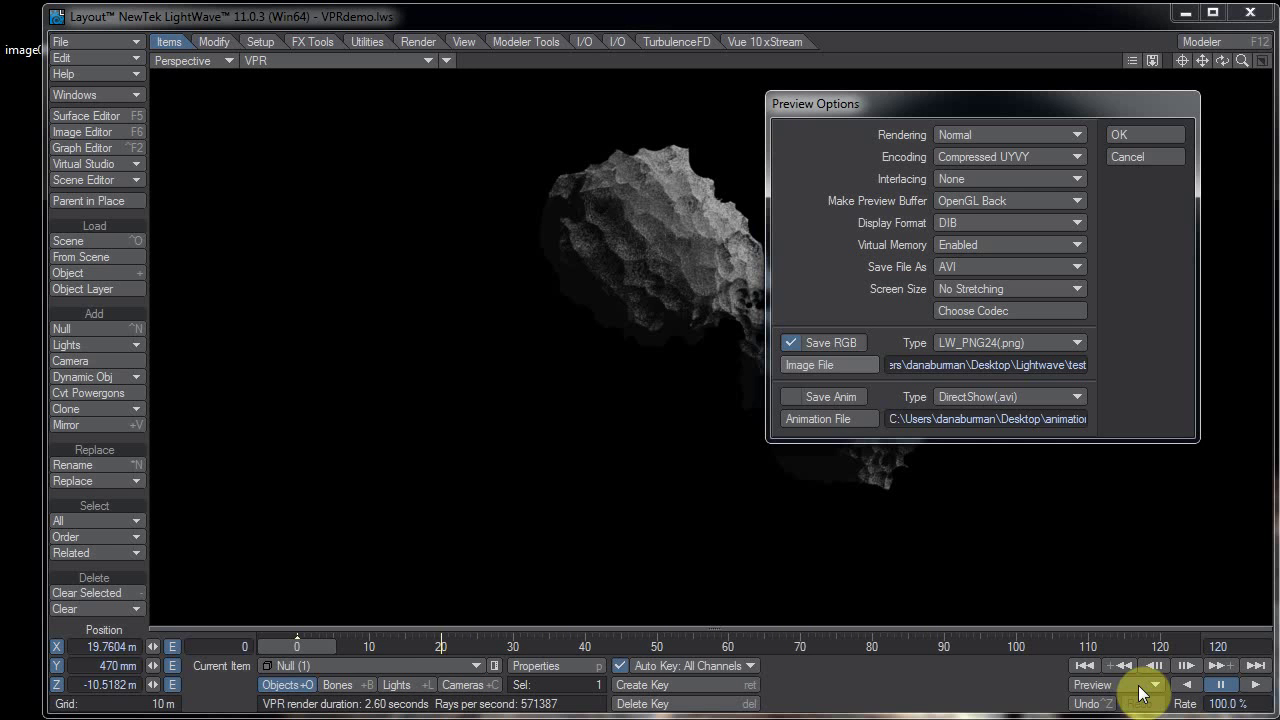
Step: Accept the Preview Options and make the preview, repositioning the Preview Window while it renders
left_click(1124, 682)
left_click(1172, 131)
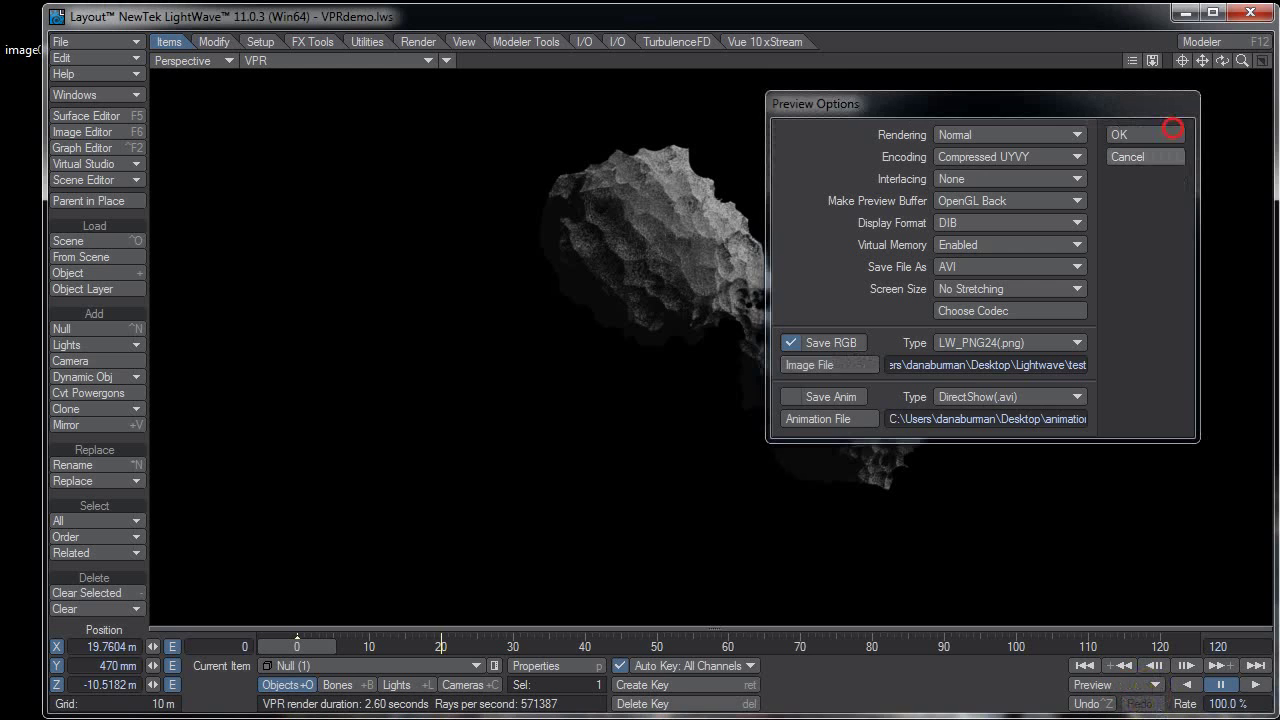
left_click(1147, 686)
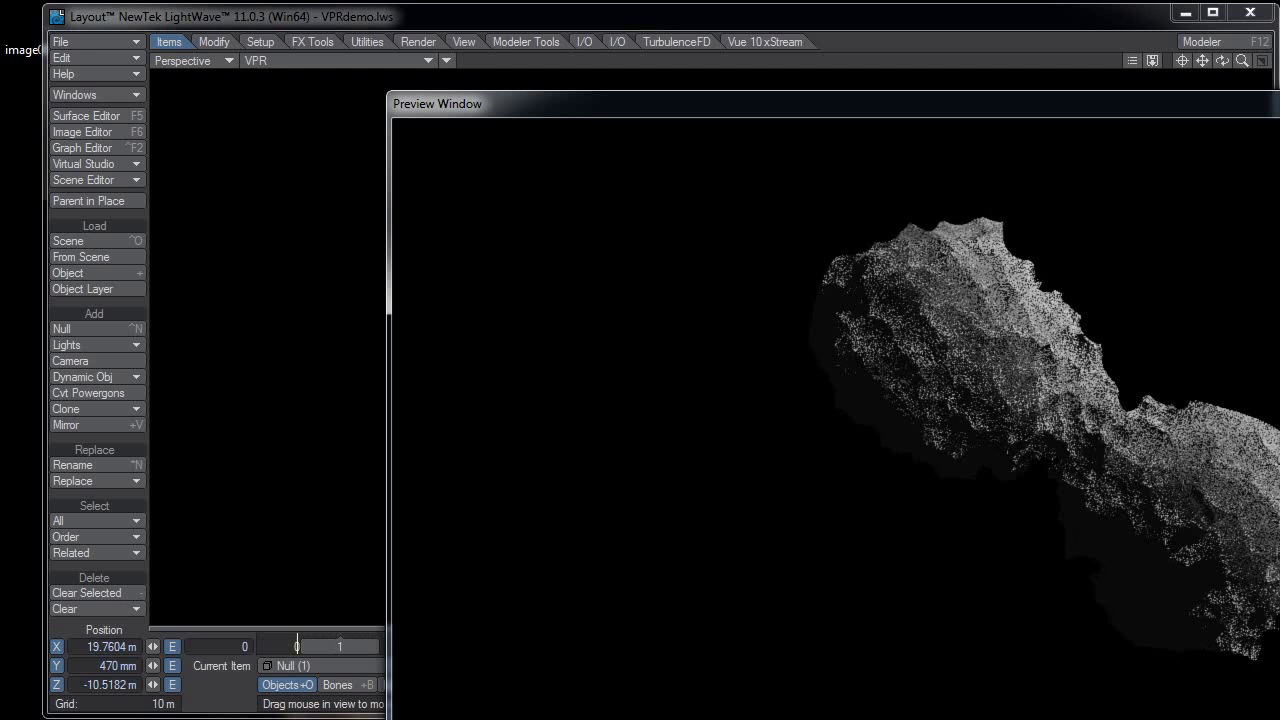
left_click_drag(700, 104, 537, 15)
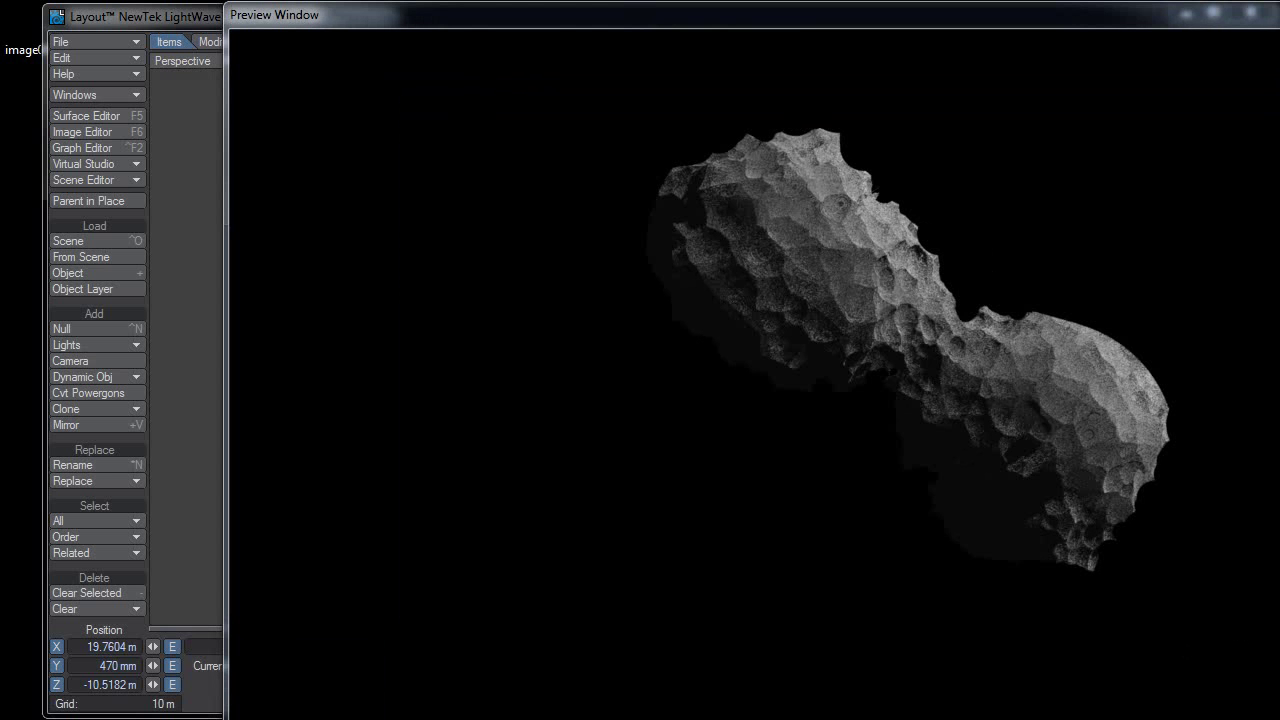
Step: In Windows Explorer, view the saved frames test0019.png and test0006.png in the Lightwave folder, then return to Layout
left_click(1023, 105)
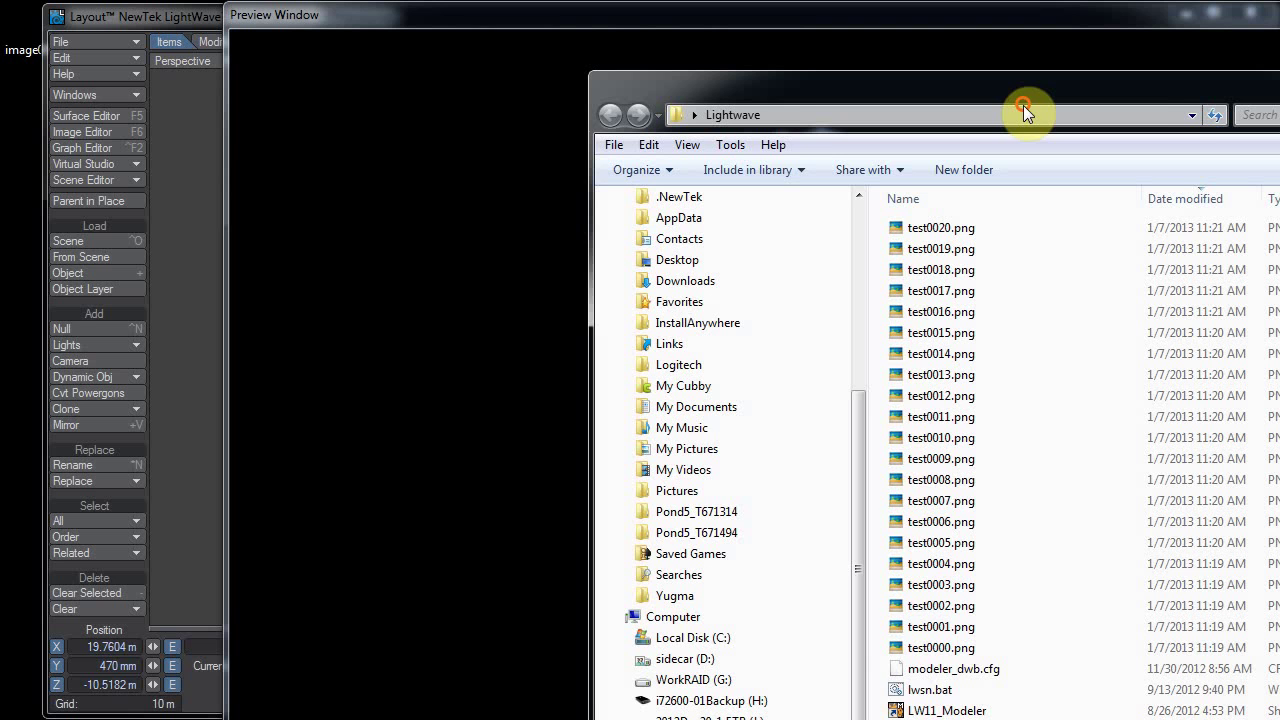
left_click_drag(1023, 105, 1062, 115)
left_click(989, 263)
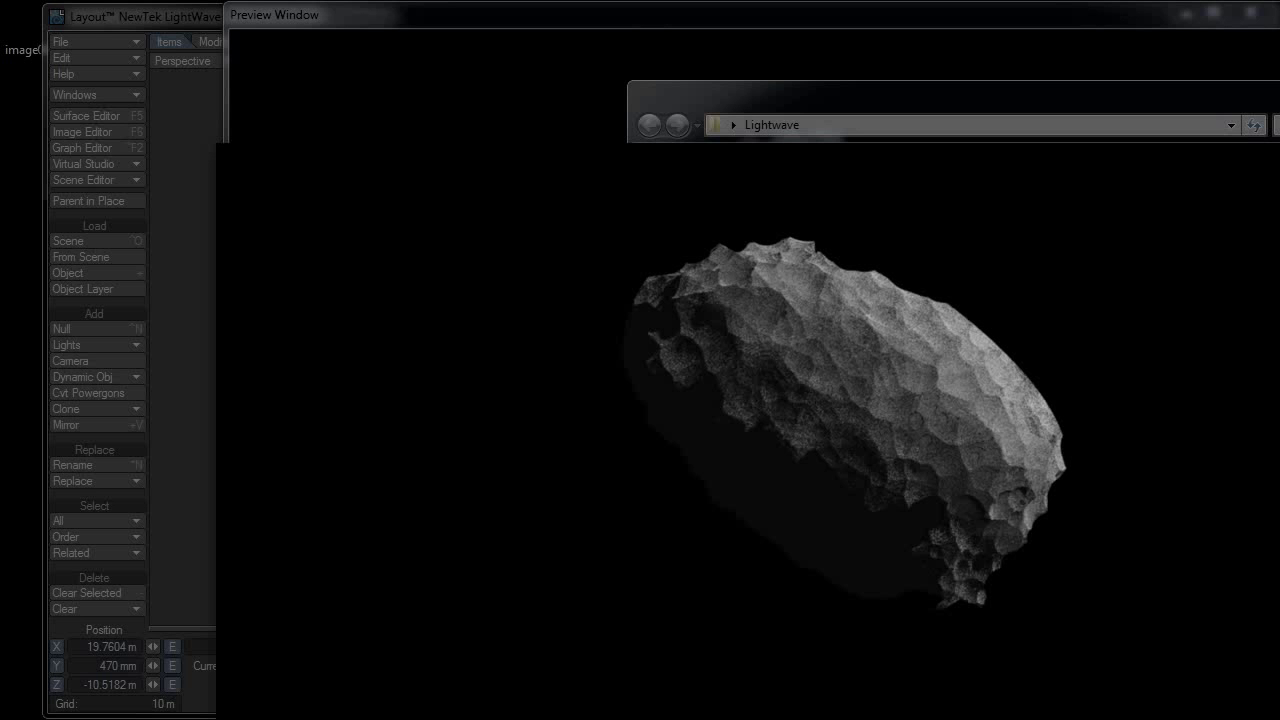
left_click(978, 531)
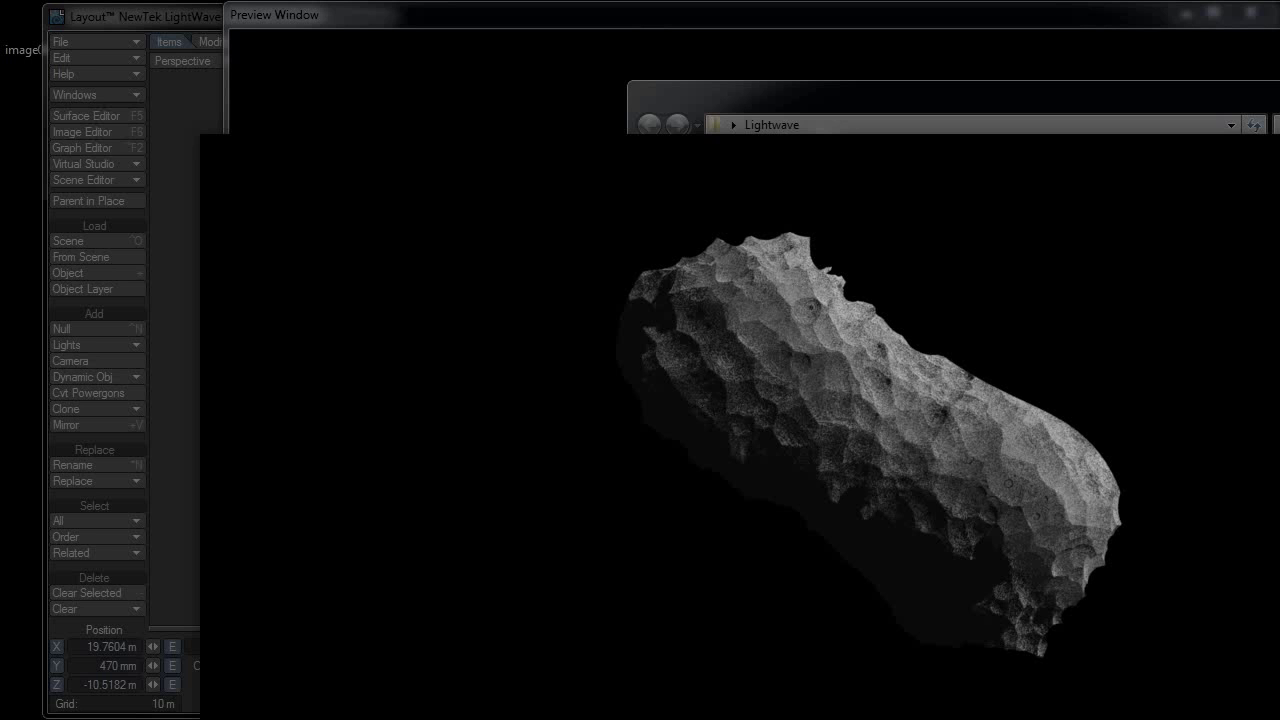
left_click(1279, 115)
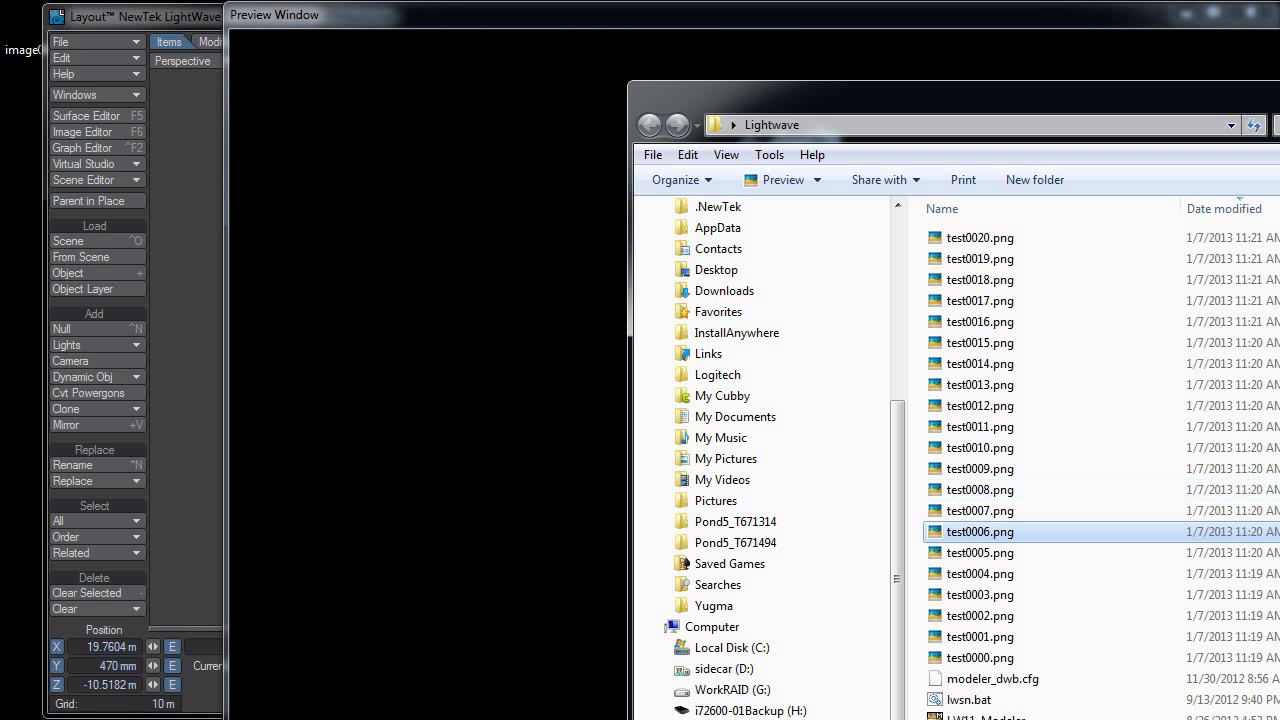
key("alt+Tab")
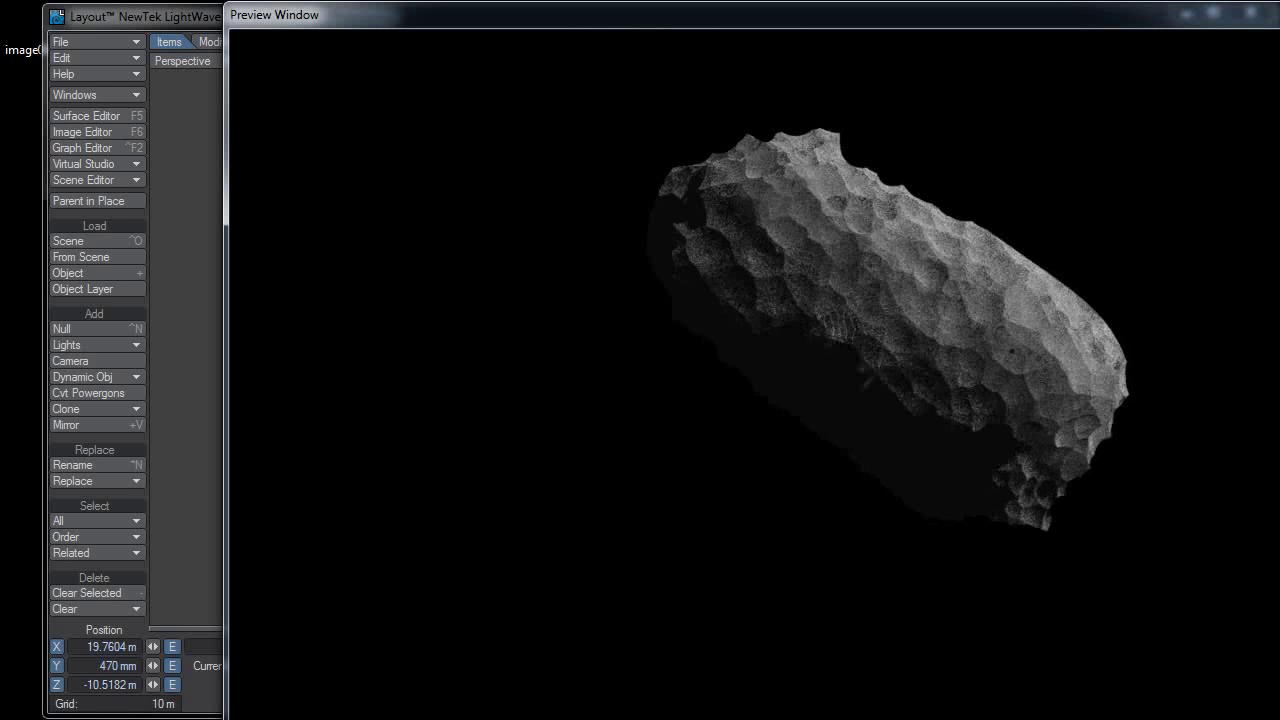
left_click(1180, 12)
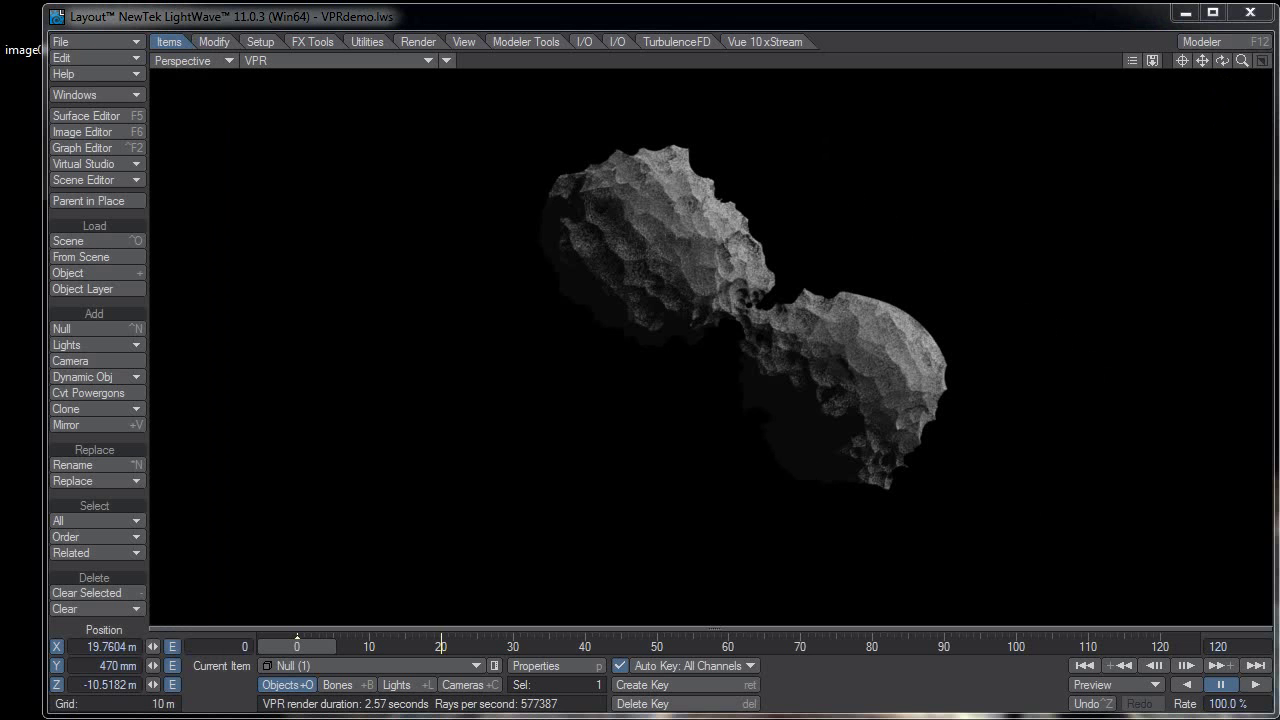
Step: Switch to Firefox and open the tutorial author's videos page among the Citizens pages of liberty3d.com
left_click_drag(1279, 24, 888, 1)
mouse_move(1147, 134)
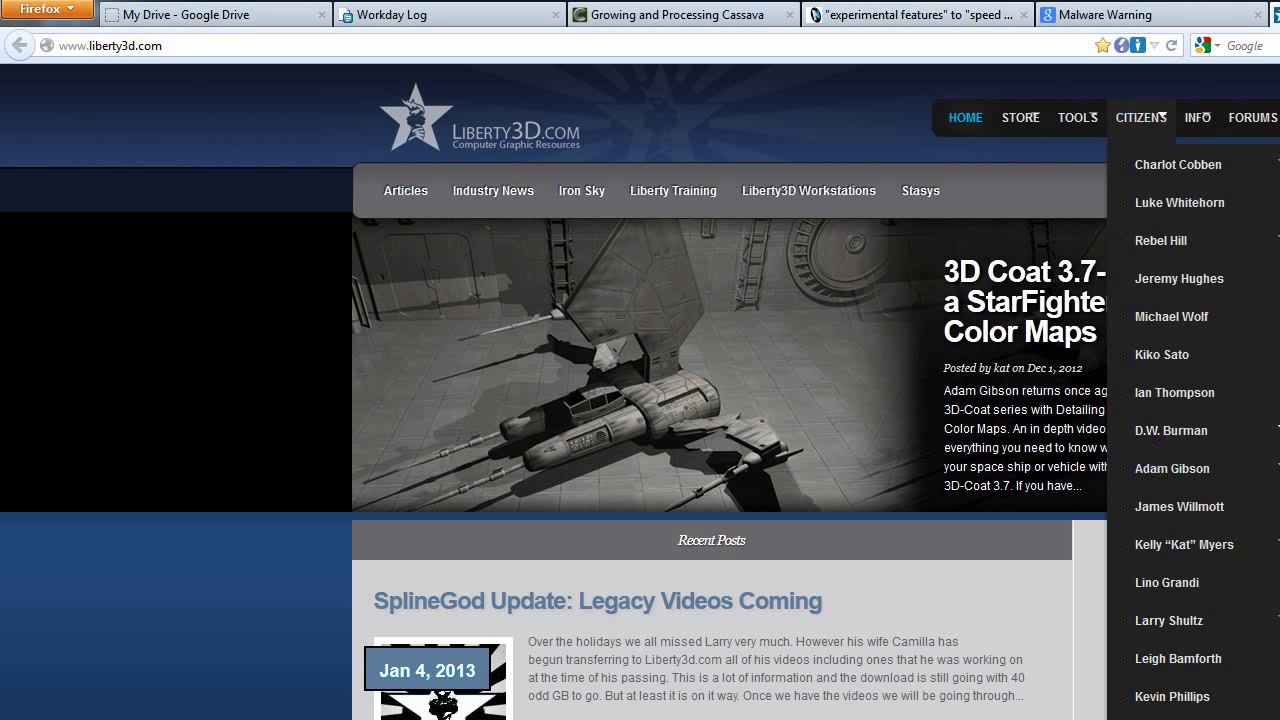
left_click(1279, 431)
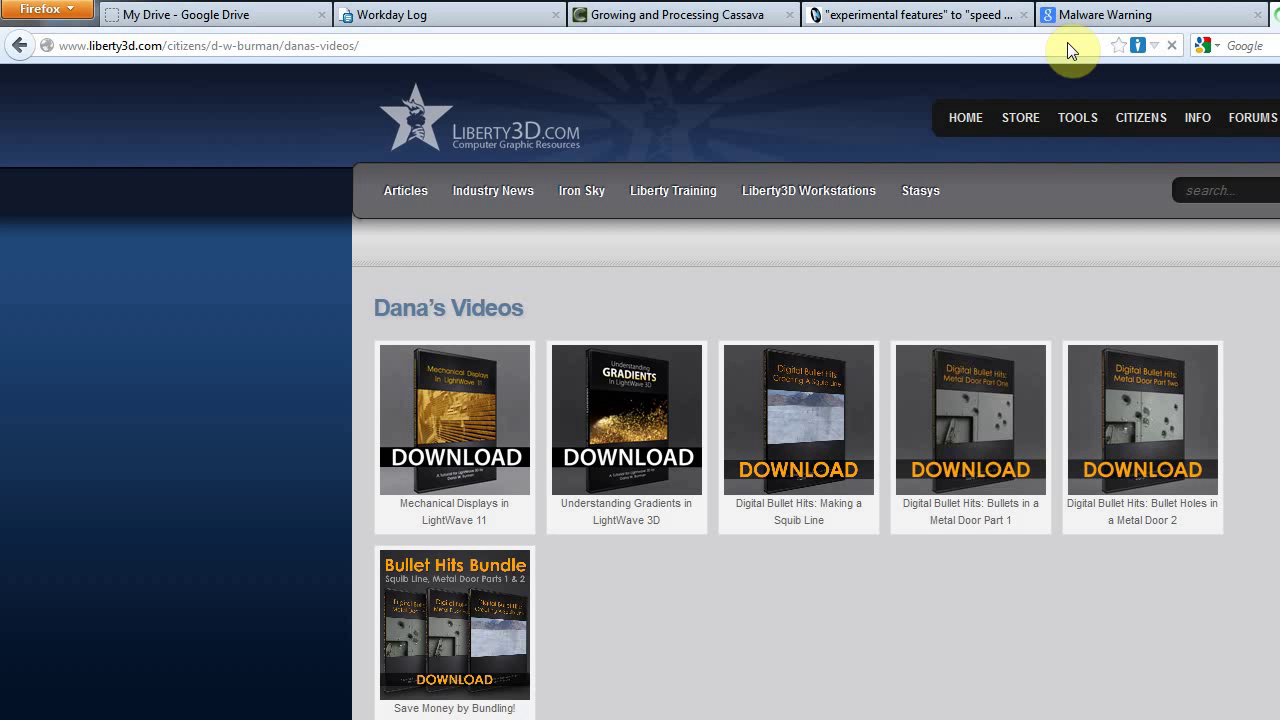
mouse_move(1141, 118)
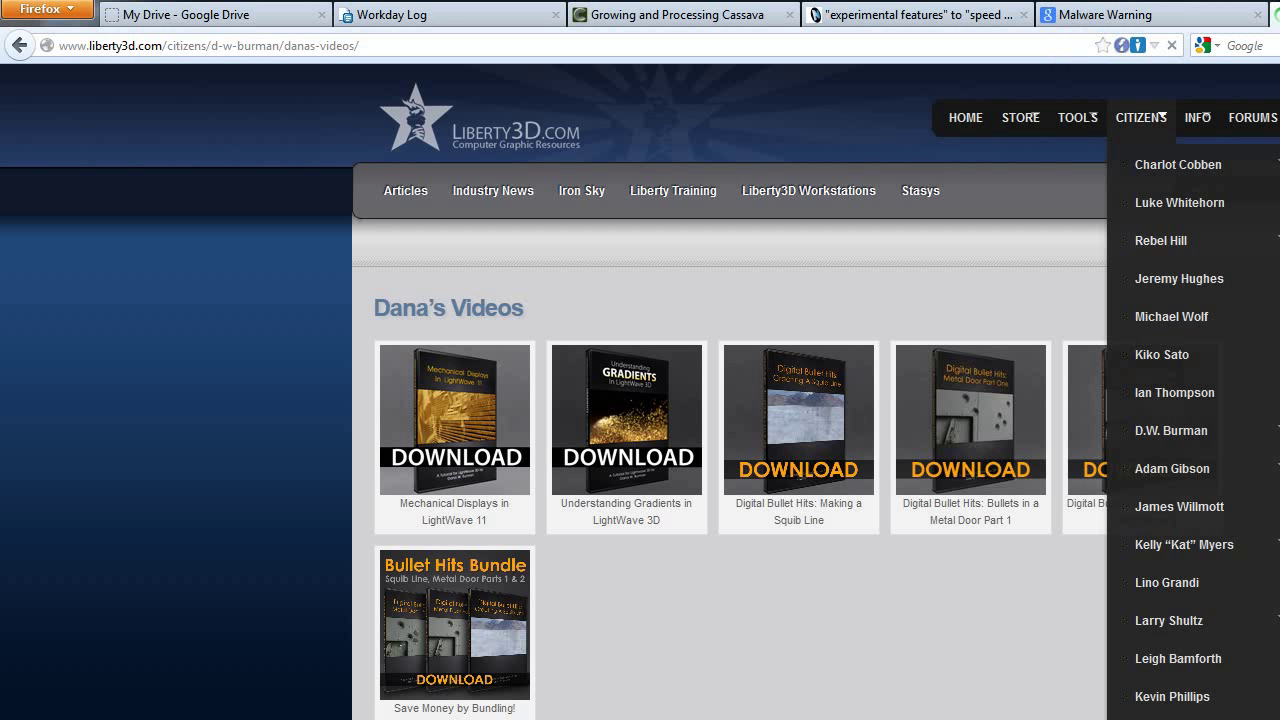